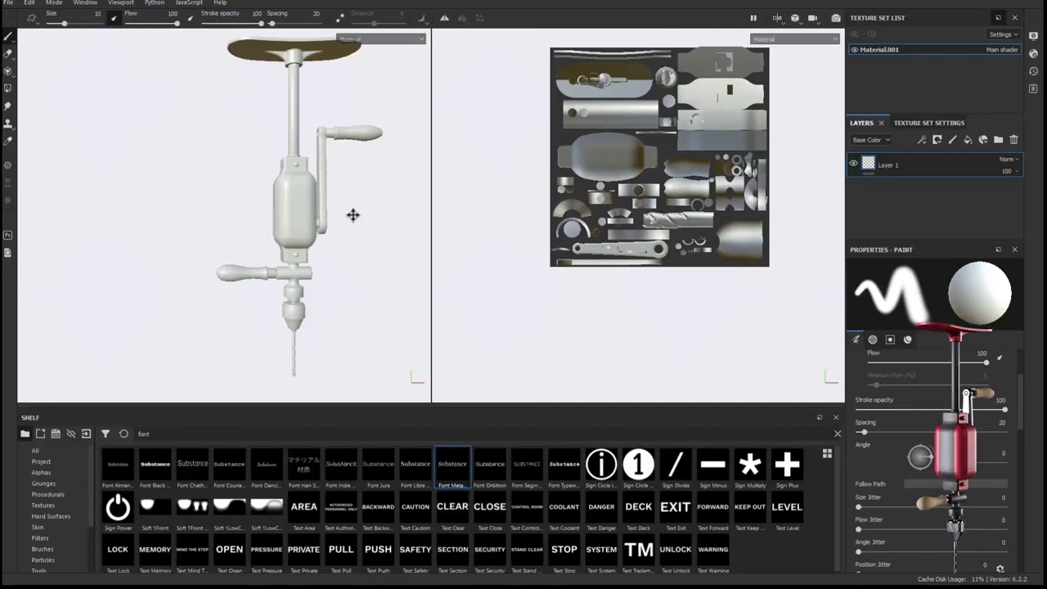
Add a red fill layer to the drill and show only the 3D view.
alt+drag(355, 215, 330, 218)
click(967, 139)
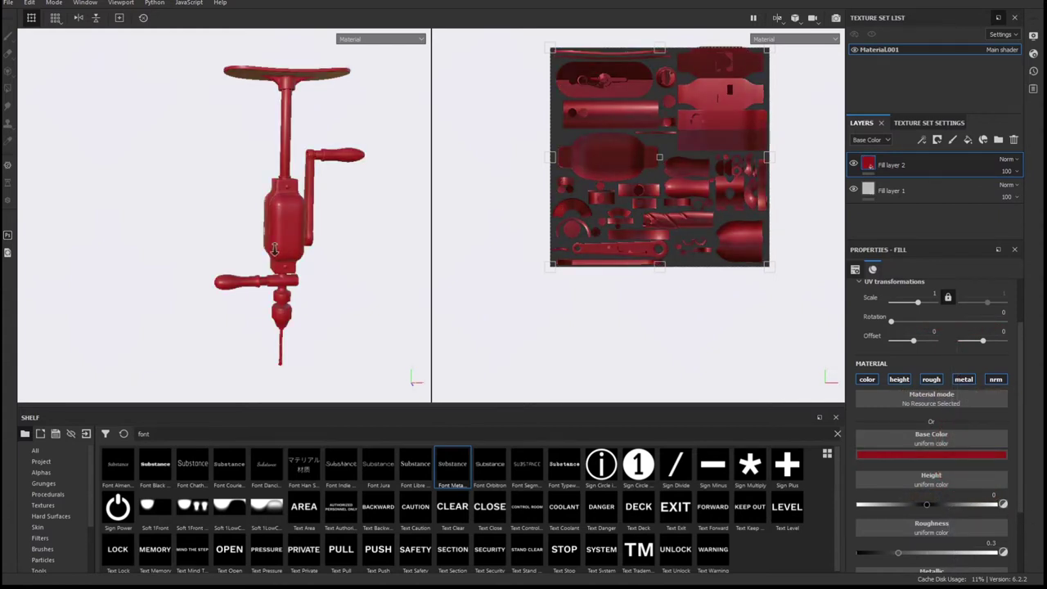
key(F2)
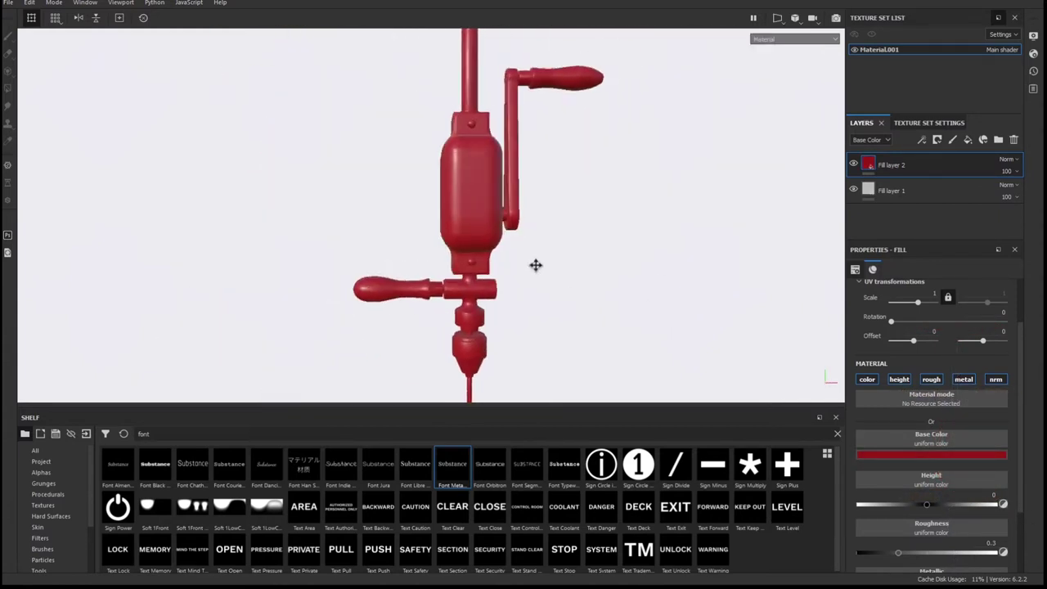
alt+drag(535, 265, 937, 169)
Give Fill layer 2 a black mask and polygon-fill the drill barrel into it.
right_click(897, 168)
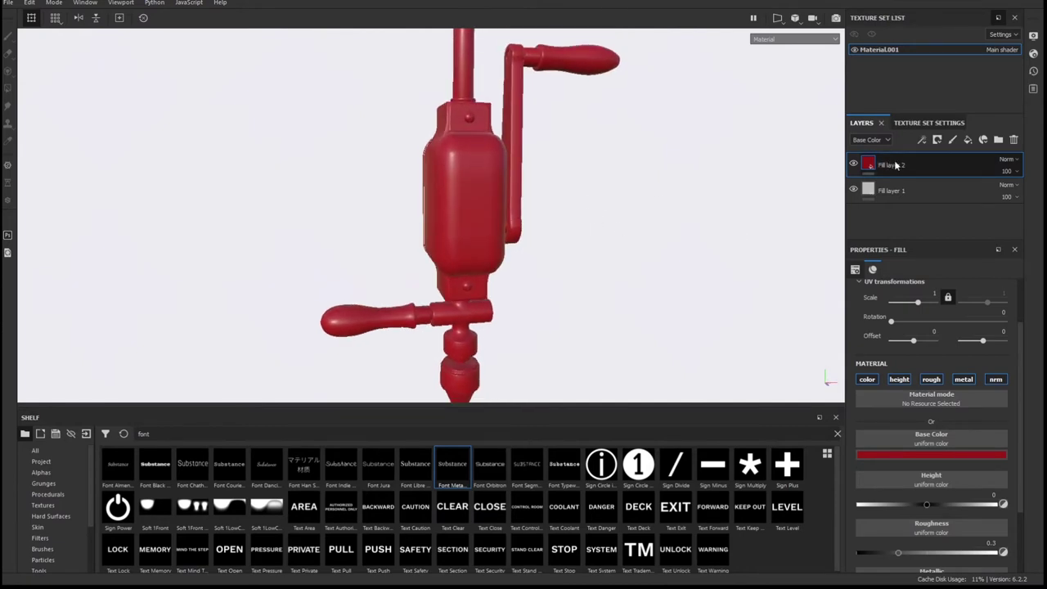
click(905, 177)
click(921, 270)
click(466, 188)
Set the red layer's Metallic to 0.6576 and Roughness to 0.4747.
click(868, 165)
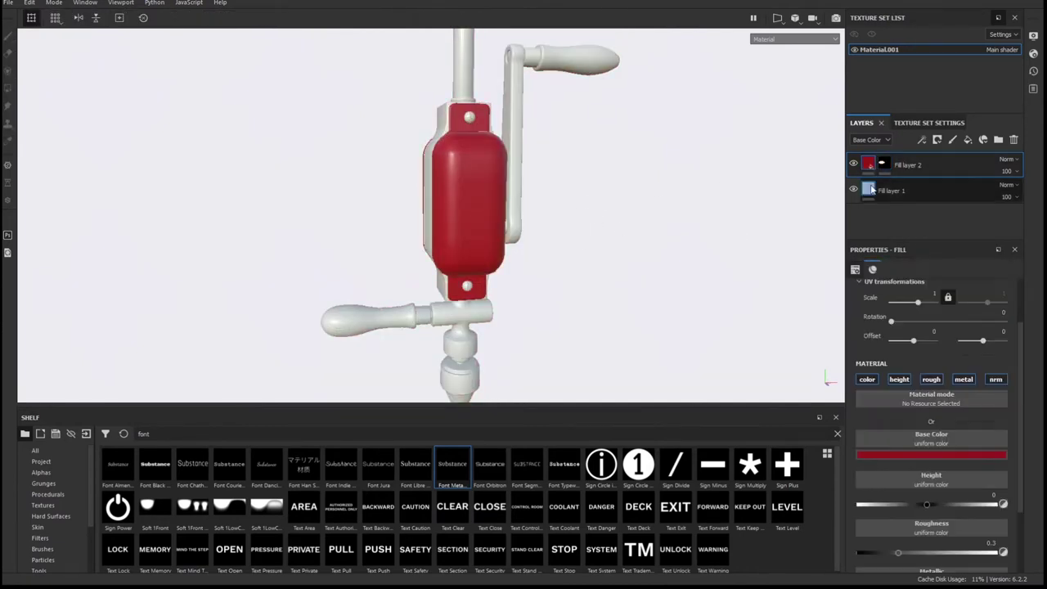
scroll(933, 449, down, 3)
mouse_move(950, 536)
mouse_down()
mouse_move(967, 537)
mouse_move(945, 536)
mouse_up()
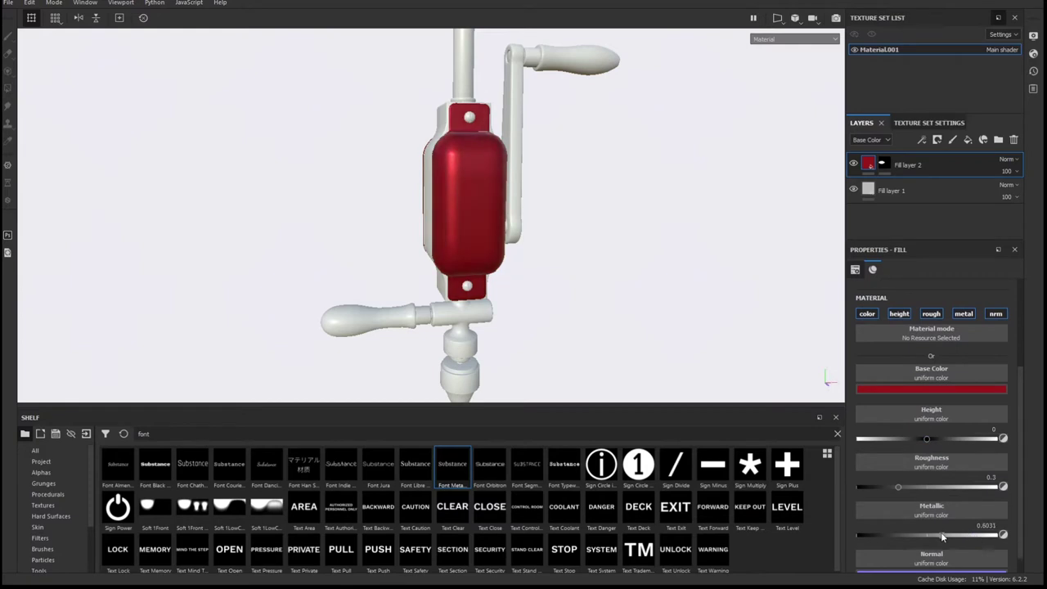
click(927, 486)
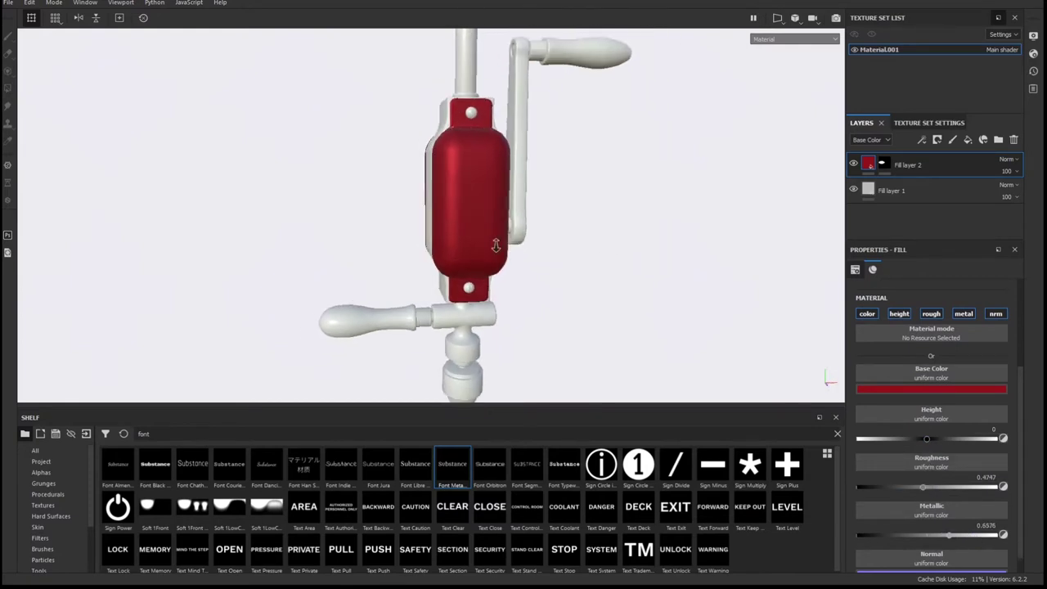
alt+drag(460, 247, 528, 229)
click(883, 165)
Polygon-fill the top cross-handle into Fill layer 2's mask so it turns red.
key(4)
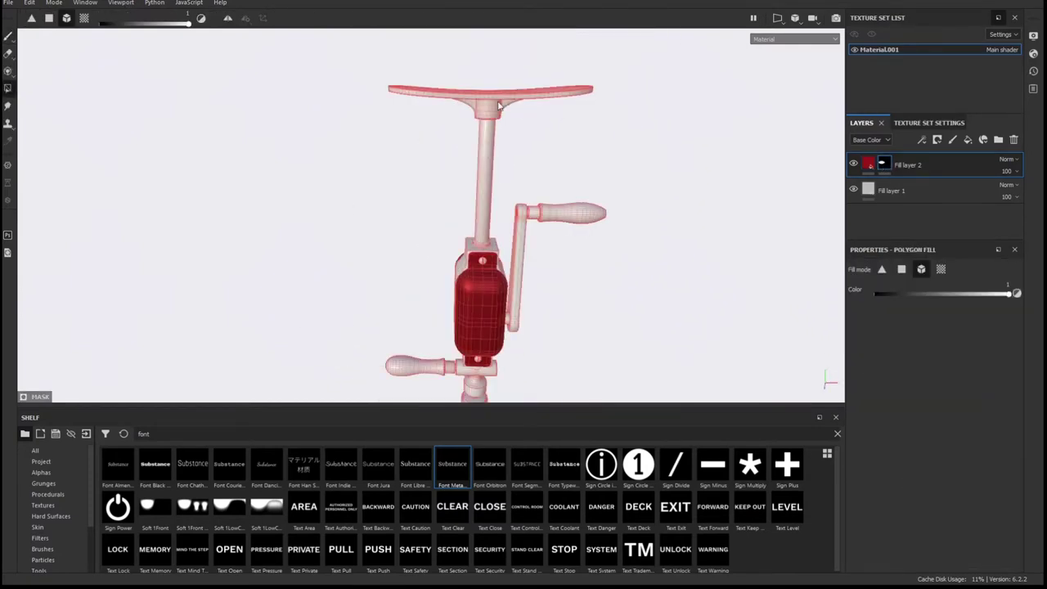
alt+middle_drag(527, 368, 533, 237)
key(1)
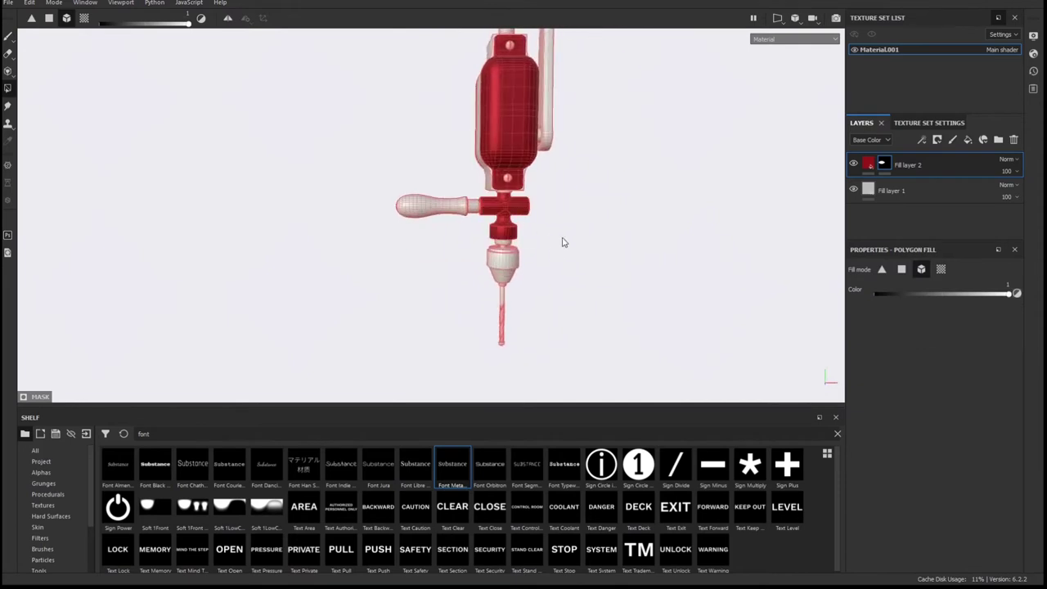
mouse_move(560, 238)
alt+mouse_down()
mouse_move(519, 281)
mouse_move(532, 252)
mouse_move(524, 242)
mouse_move(526, 262)
mouse_move(490, 252)
mouse_move(561, 259)
mouse_move(507, 278)
mouse_move(458, 253)
mouse_move(494, 216)
alt+mouse_up()
key(4)
key(1)
Duplicate Fill layer 2 and give the copy a near-black base colour.
alt+drag(541, 325, 573, 303)
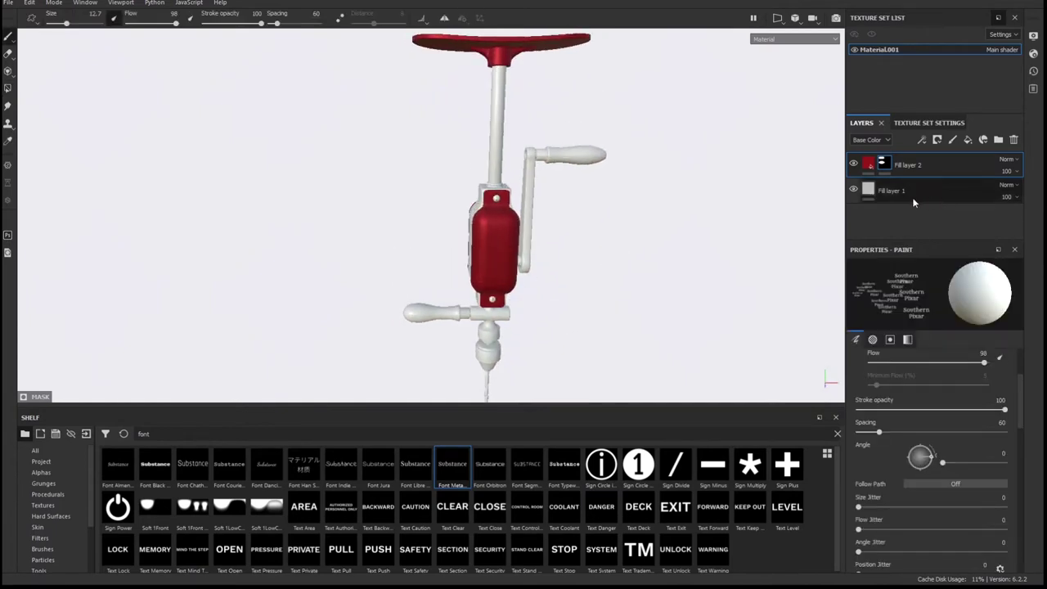
key(ctrl+d)
click(876, 165)
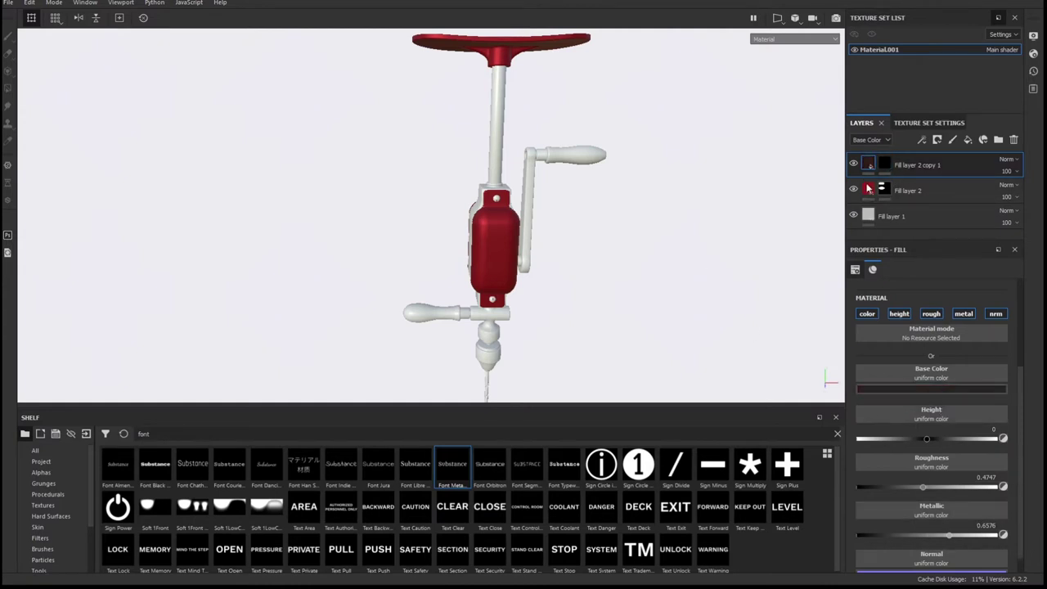
Polygon-fill the top rod and lower collar into Fill layer 2 copy 1's mask.
click(884, 164)
key(4)
mouse_move(458, 237)
alt+mouse_down()
mouse_move(478, 228)
mouse_move(585, 299)
mouse_move(579, 226)
alt+mouse_up()
key(1)
scroll(579, 226, up, 3)
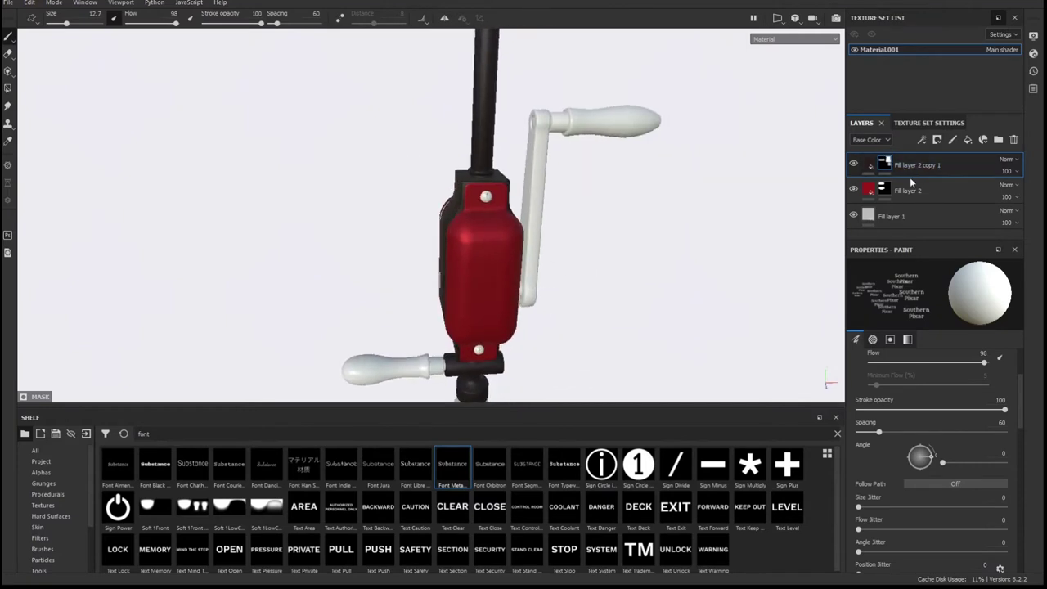
drag(910, 181, 919, 193)
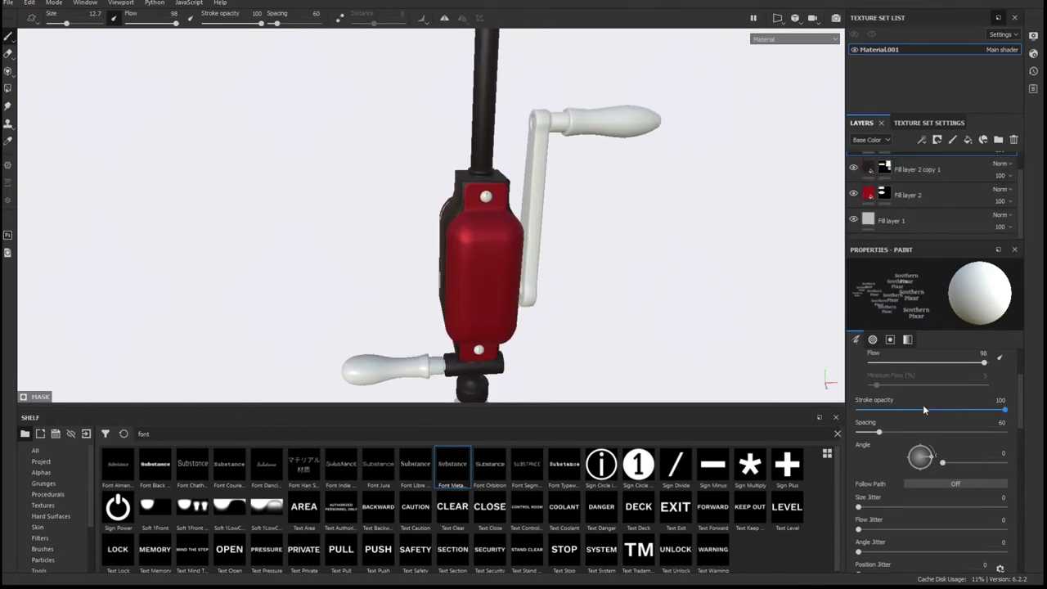
Set Fill layer 2 copy 2 to light grey, Metallic 1, Roughness 0.0739.
click(884, 169)
key(4)
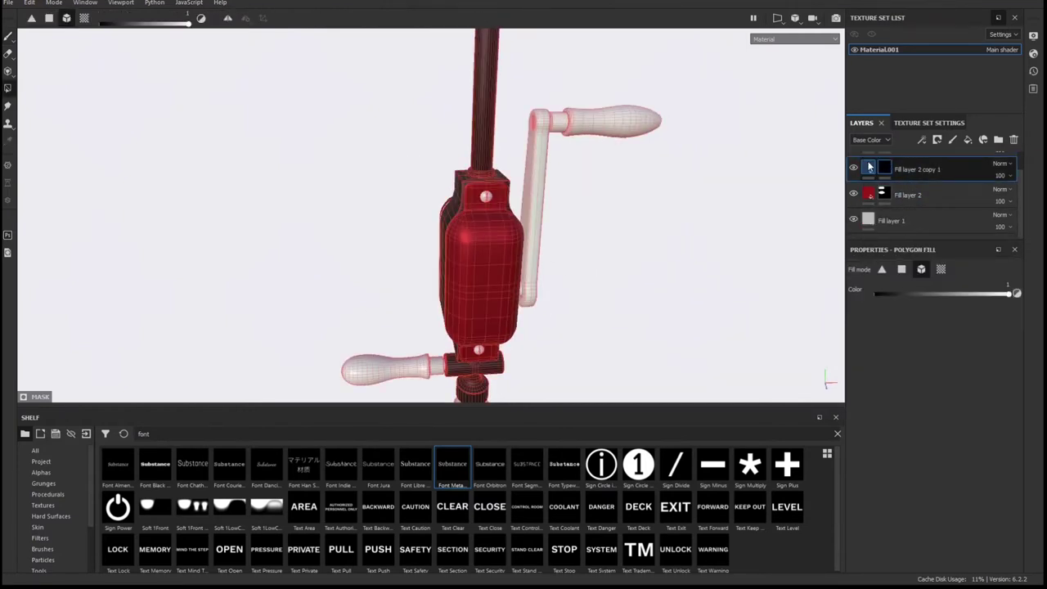
scroll(901, 196, up, 1)
scroll(905, 196, down, 1)
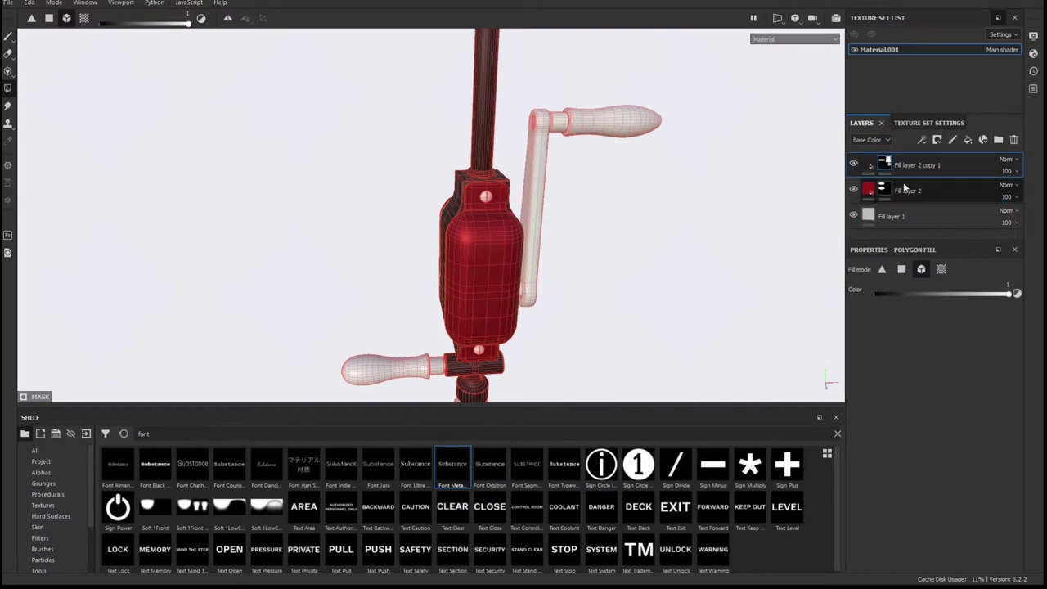
scroll(899, 180, up, 1)
click(899, 172)
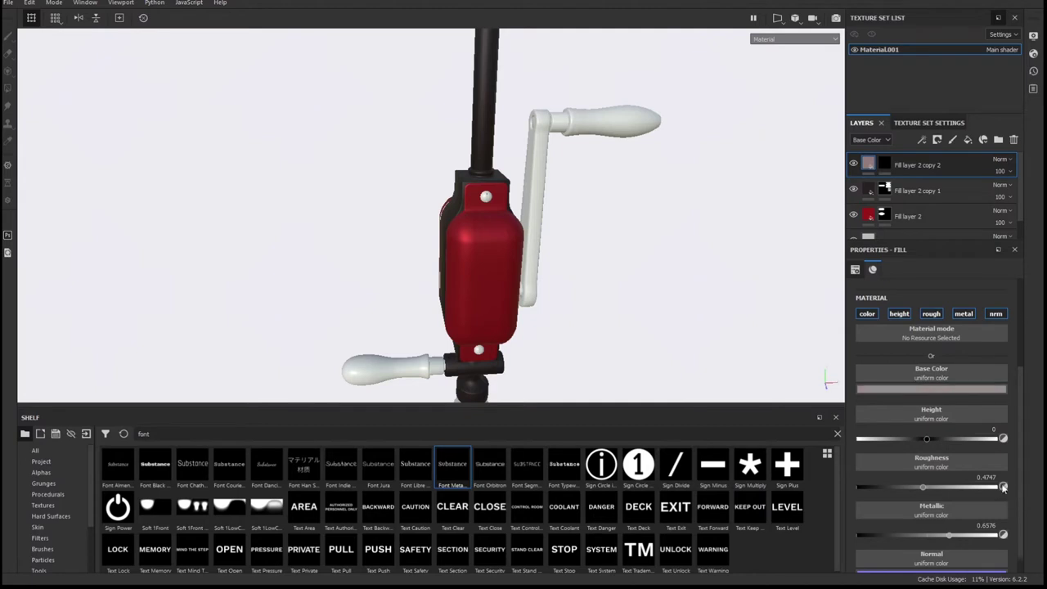
Select copy 2's mask, switch Polygon Fill to mesh mode, and zoom toward the chuck.
click(883, 164)
mouse_move(577, 309)
alt+mouse_down()
mouse_move(574, 201)
mouse_move(626, 196)
mouse_move(573, 226)
mouse_move(562, 294)
mouse_move(610, 323)
alt+mouse_up()
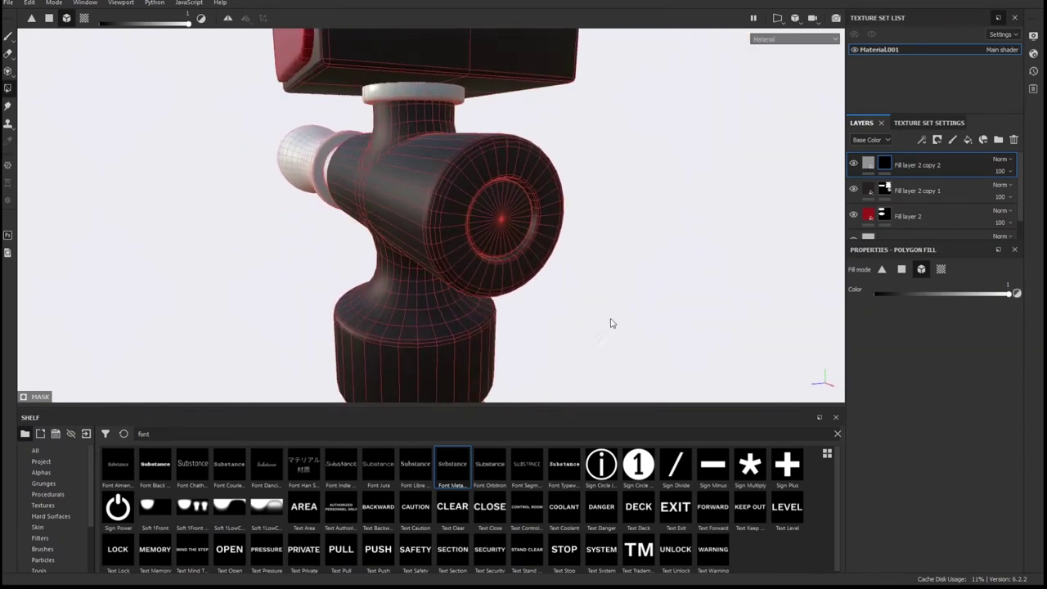
mouse_move(527, 283)
alt+mouse_down()
mouse_move(517, 153)
mouse_move(494, 193)
mouse_move(773, 219)
alt+mouse_up()
key(3)
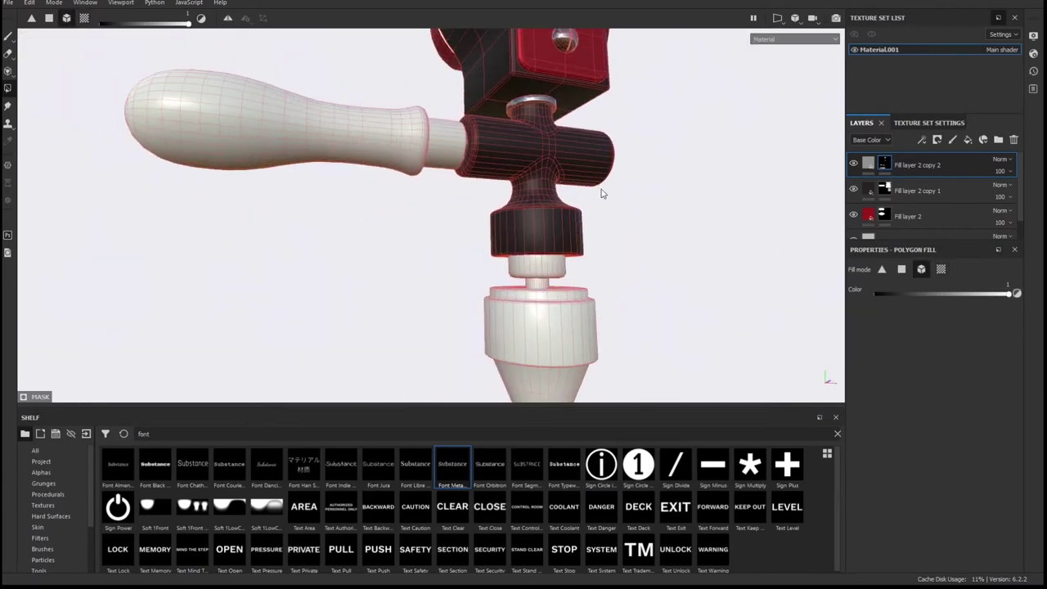
alt+drag(601, 194, 556, 252)
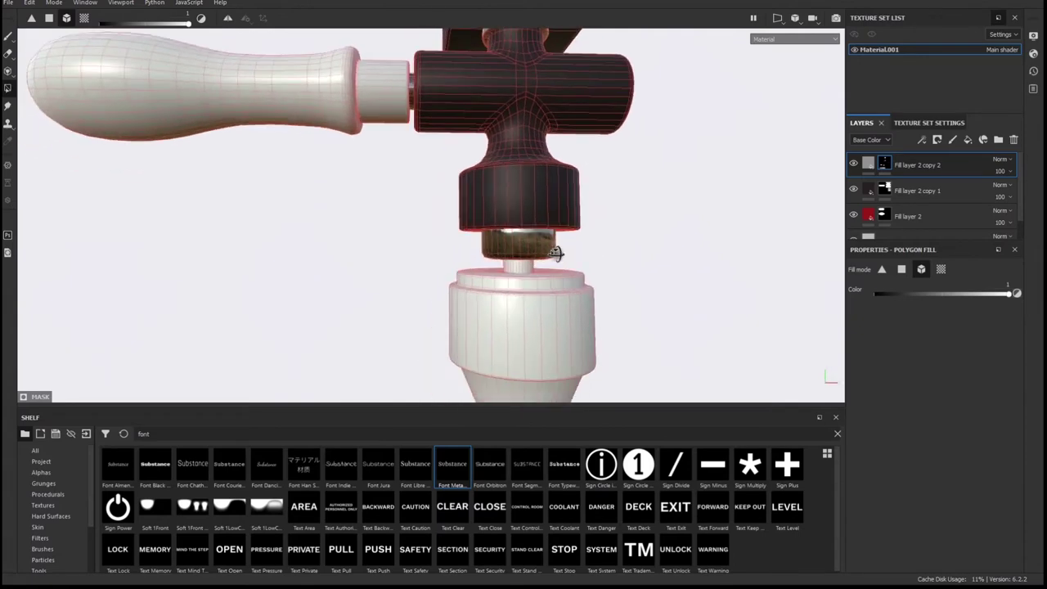
Return to Fill layer 2 copy 2 and frame the handle and chuck close-up.
click(920, 190)
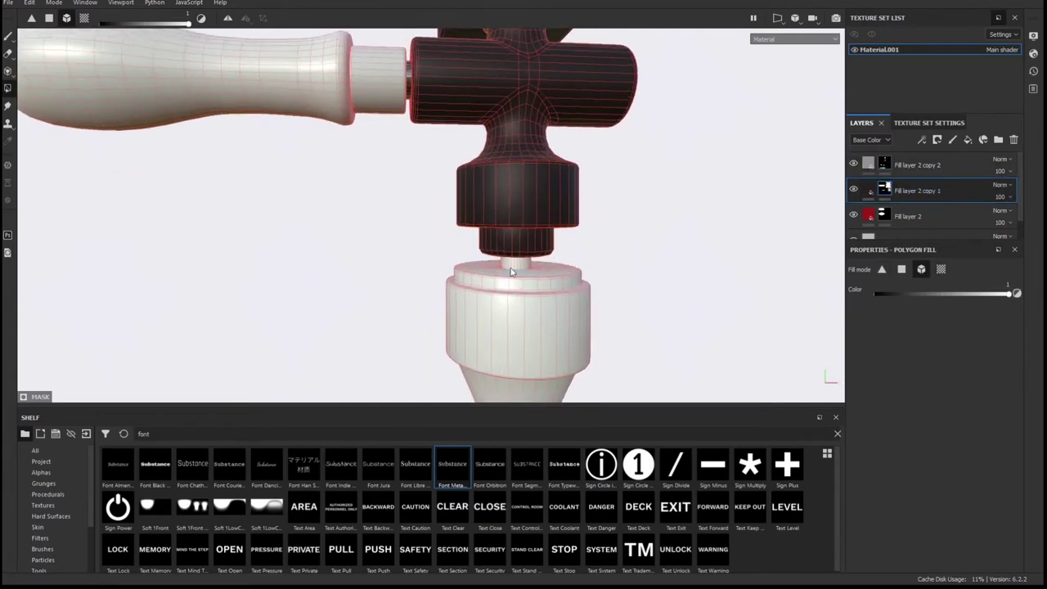
key(ctrl+z)
mouse_move(645, 351)
alt+mouse_down()
mouse_move(555, 346)
mouse_move(491, 243)
mouse_move(512, 233)
alt+mouse_up()
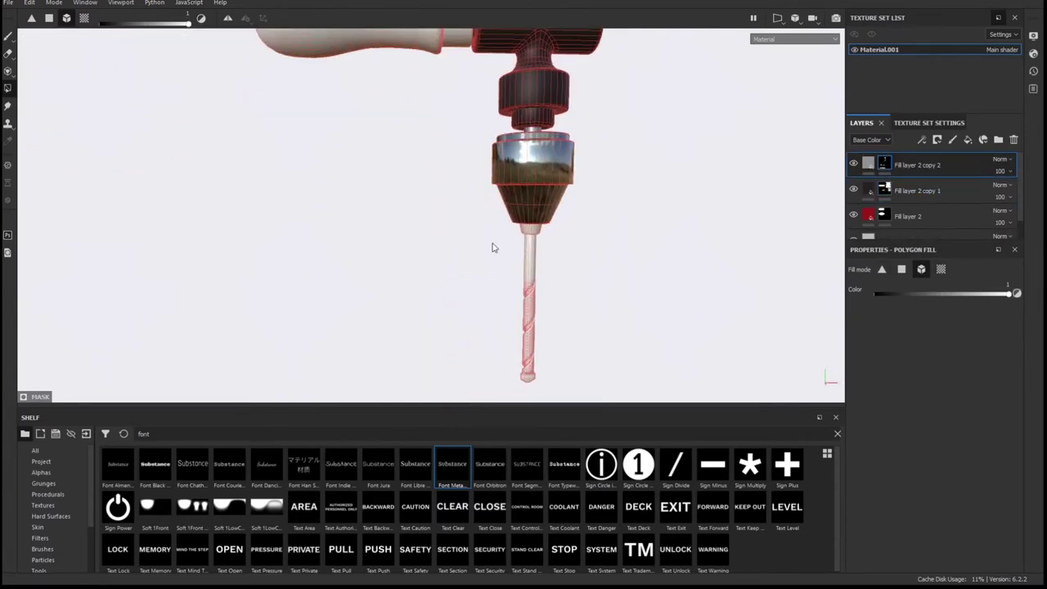
scroll(512, 234, up, 5)
scroll(548, 273, up, 5)
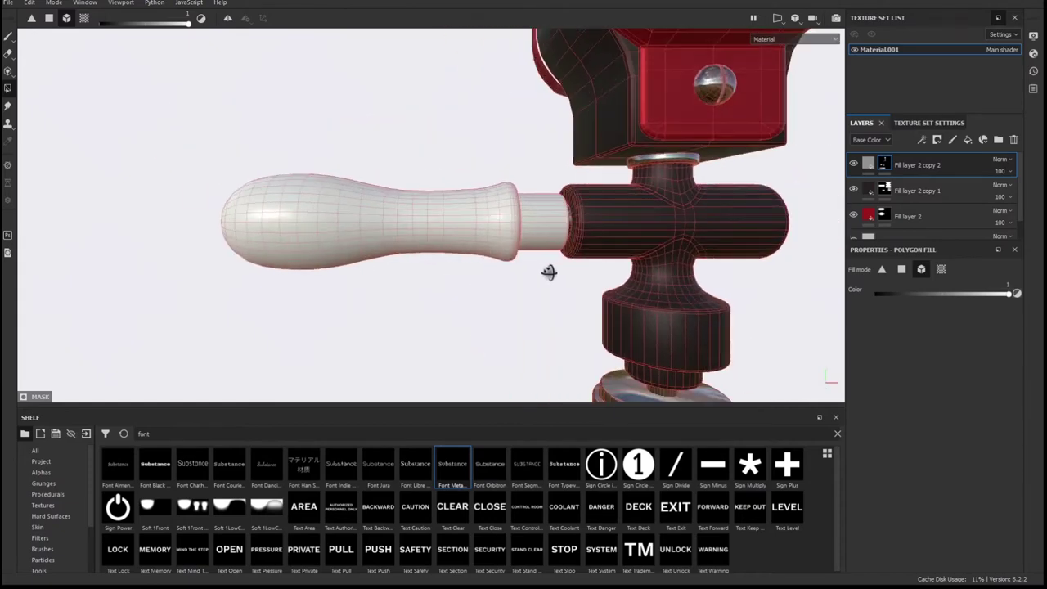
mouse_move(532, 273)
alt+middle_down()
mouse_move(423, 246)
mouse_move(493, 264)
alt+middle_up()
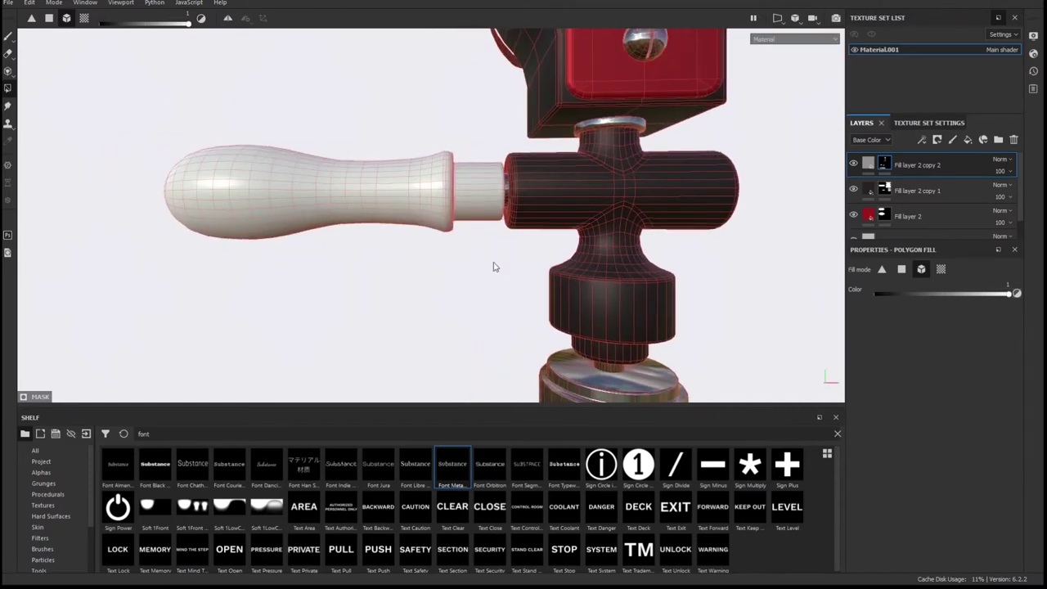
Marquee-fill the collar, chuck and crank arm into the chrome layer's mask.
click(868, 164)
click(883, 164)
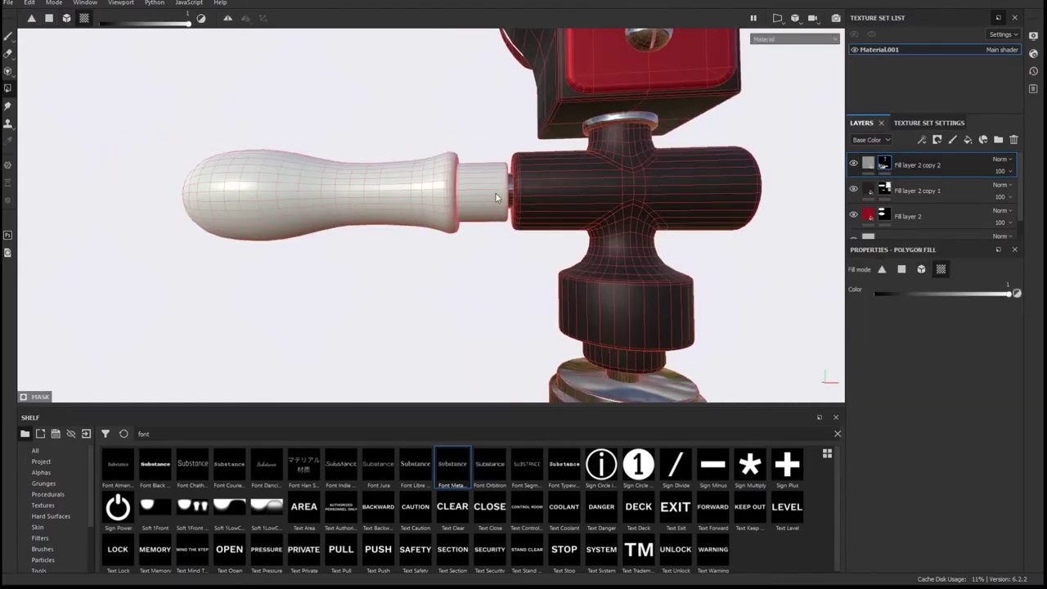
mouse_move(472, 139)
mouse_down()
mouse_move(501, 217)
mouse_move(294, 109)
mouse_move(696, 171)
mouse_move(675, 282)
mouse_move(557, 188)
mouse_up()
alt+right_drag(556, 188, 548, 213)
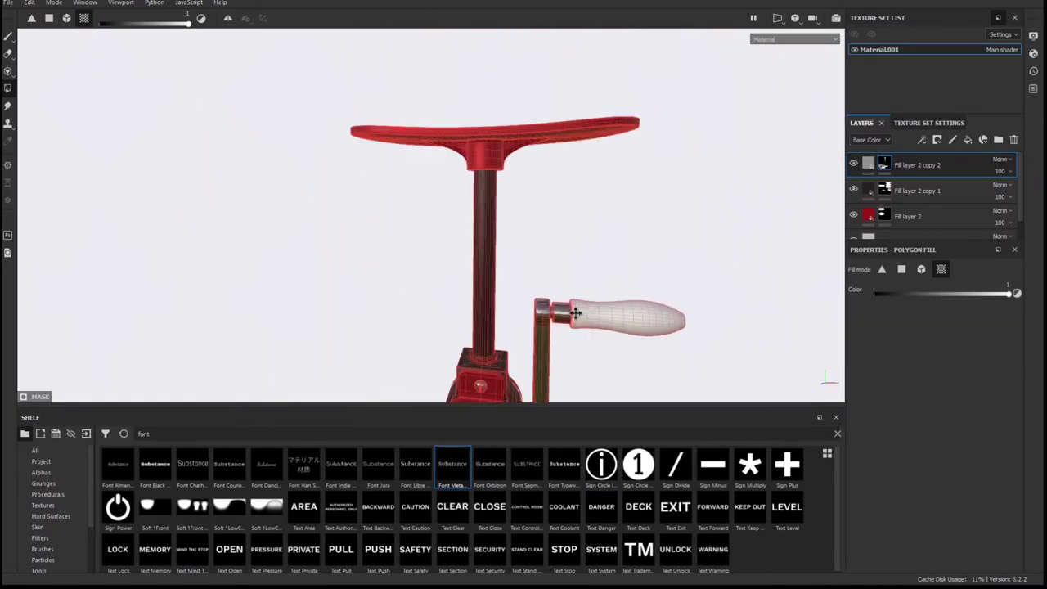
alt+drag(547, 212, 555, 232)
scroll(696, 322, up, 4)
scroll(675, 301, up, 4)
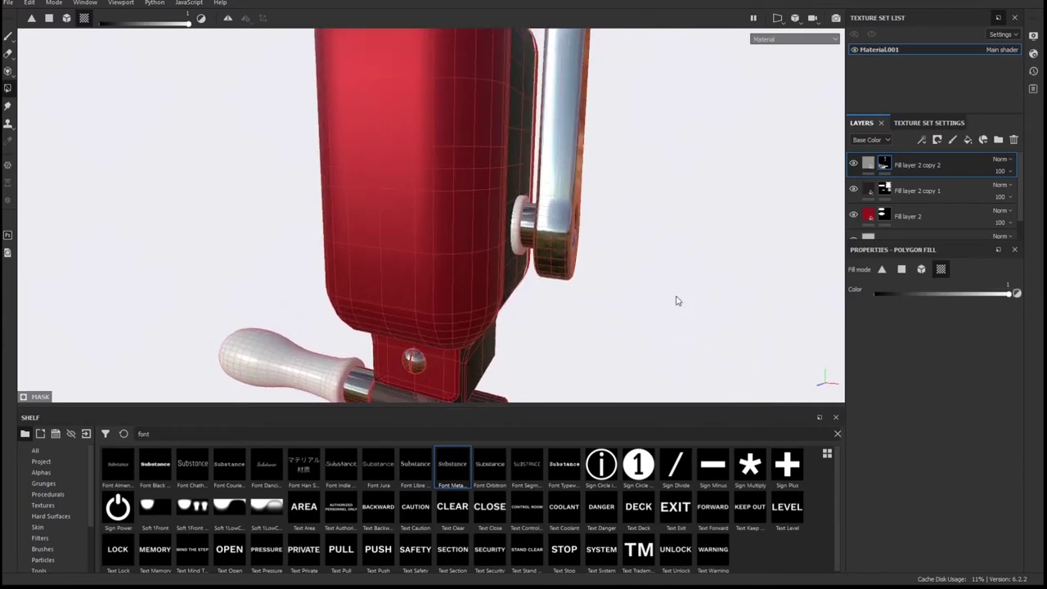
key(1)
scroll(511, 235, down, 3)
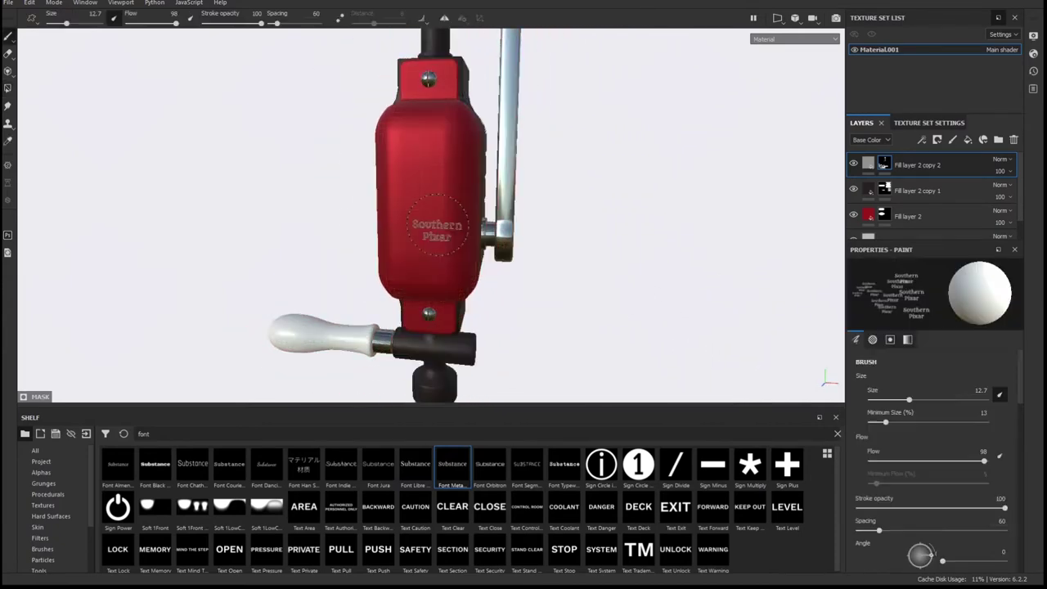
mouse_move(511, 235)
alt+mouse_down()
mouse_move(502, 194)
mouse_move(537, 275)
mouse_move(512, 191)
mouse_move(479, 155)
mouse_move(526, 205)
mouse_move(456, 233)
mouse_move(498, 172)
mouse_move(456, 205)
alt+mouse_up()
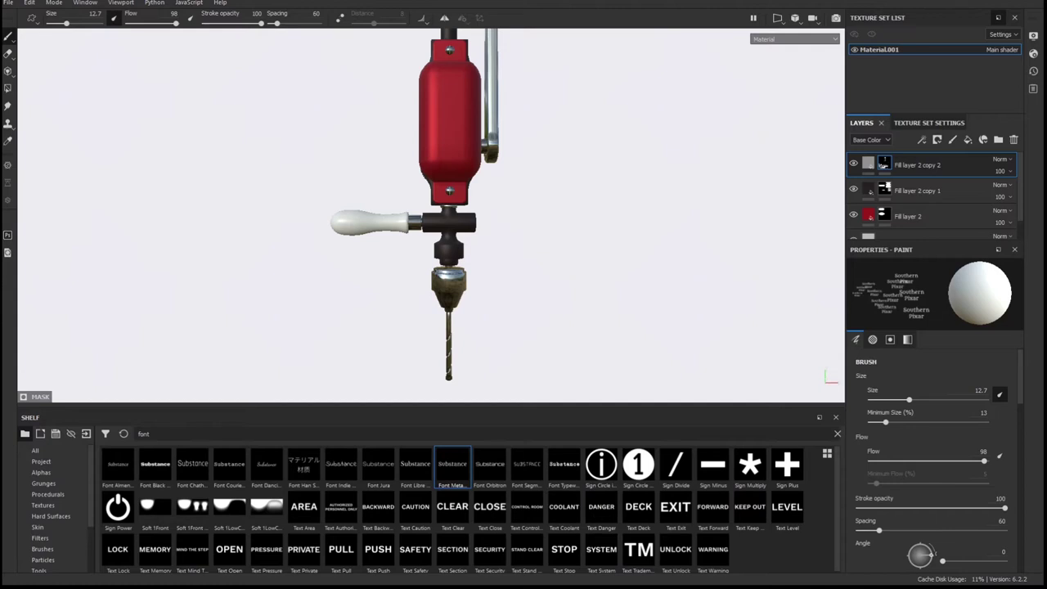
mouse_move(540, 188)
alt+mouse_down()
mouse_move(551, 215)
mouse_move(575, 162)
mouse_move(512, 292)
mouse_move(626, 187)
mouse_move(425, 124)
mouse_move(589, 170)
mouse_move(568, 204)
mouse_move(605, 201)
alt+mouse_up()
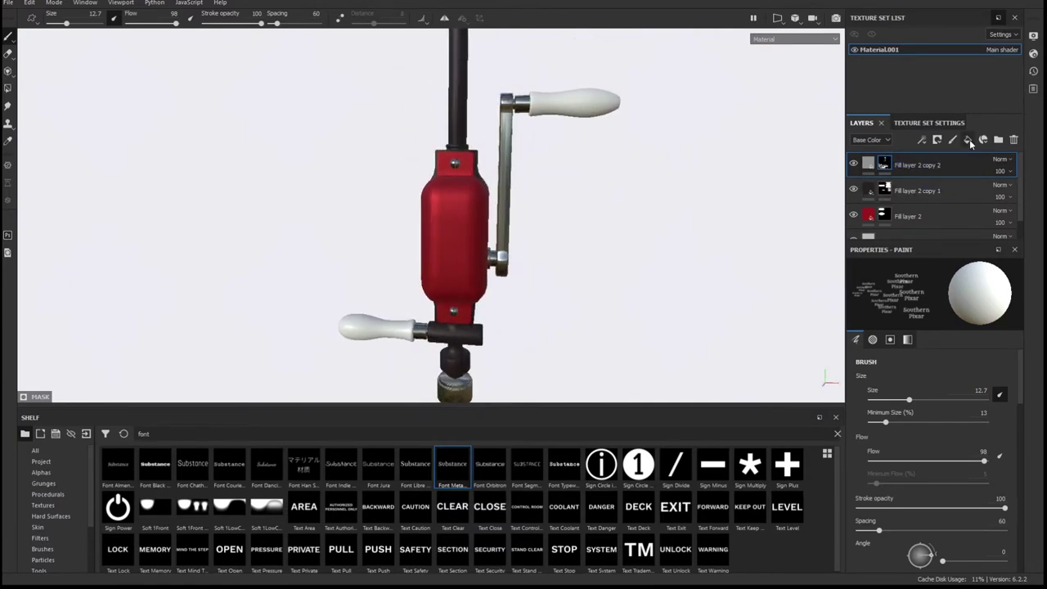
Add a fill layer in a new folder named wood and delete Fill layer 3.
click(968, 140)
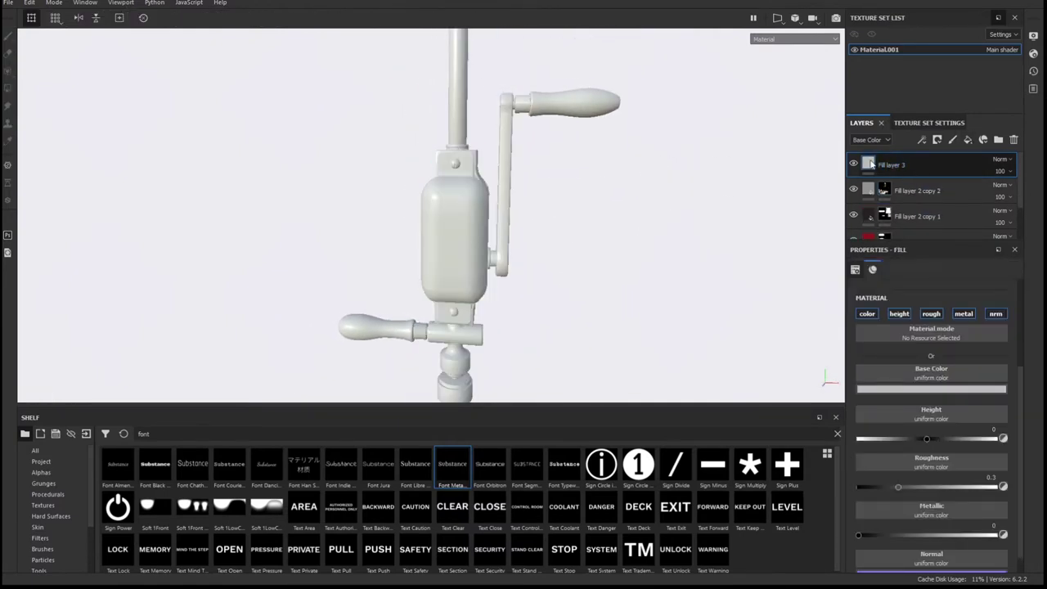
key(ctrl+g)
click(902, 190)
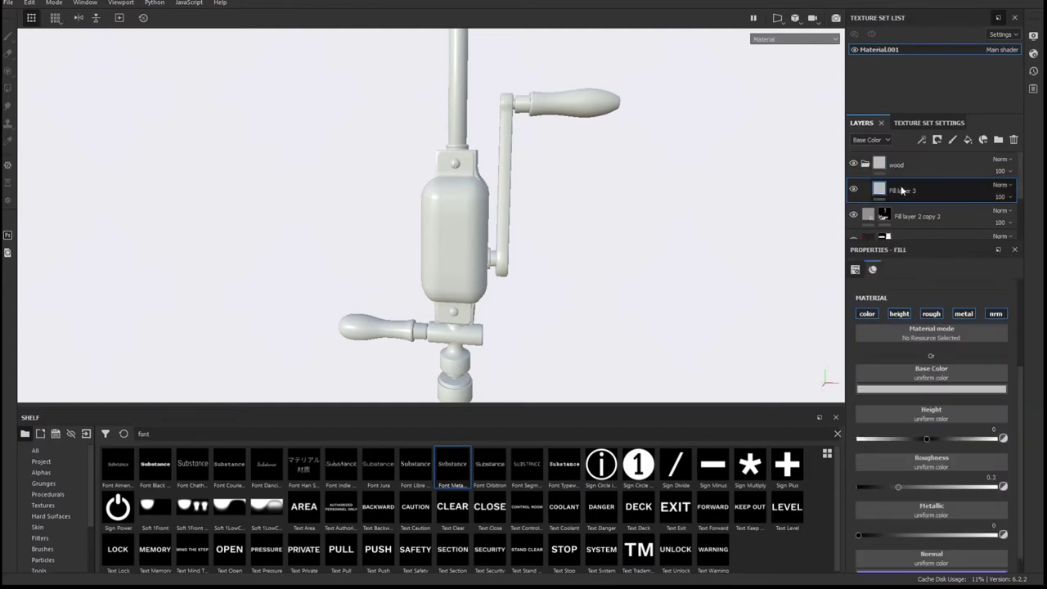
key(Delete)
Search the shelf for 'wood' and apply Wood American Cherry to the drill.
click(896, 164)
triple_click(147, 434)
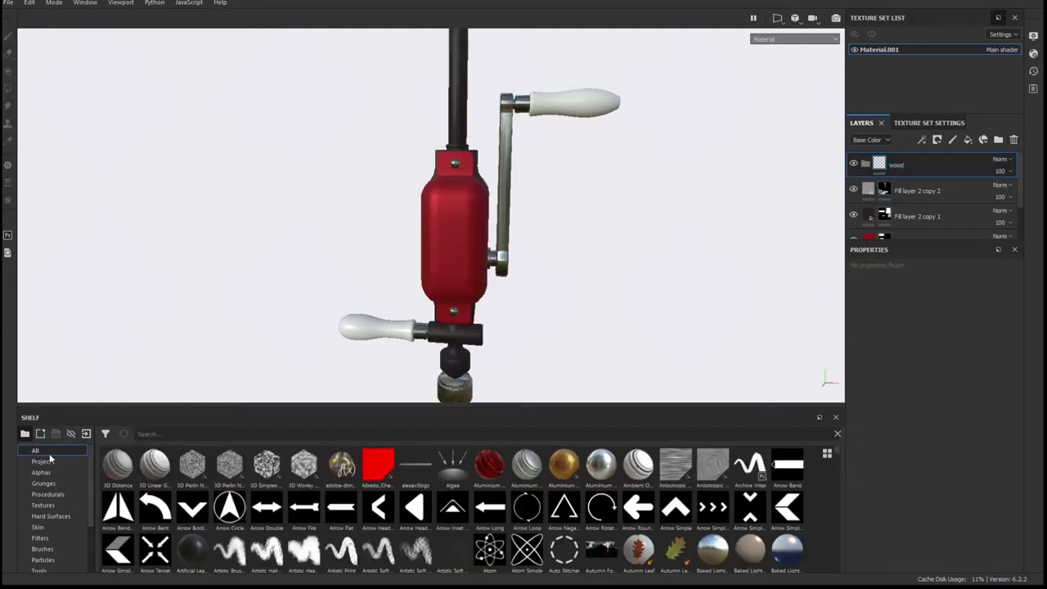
text(wood)
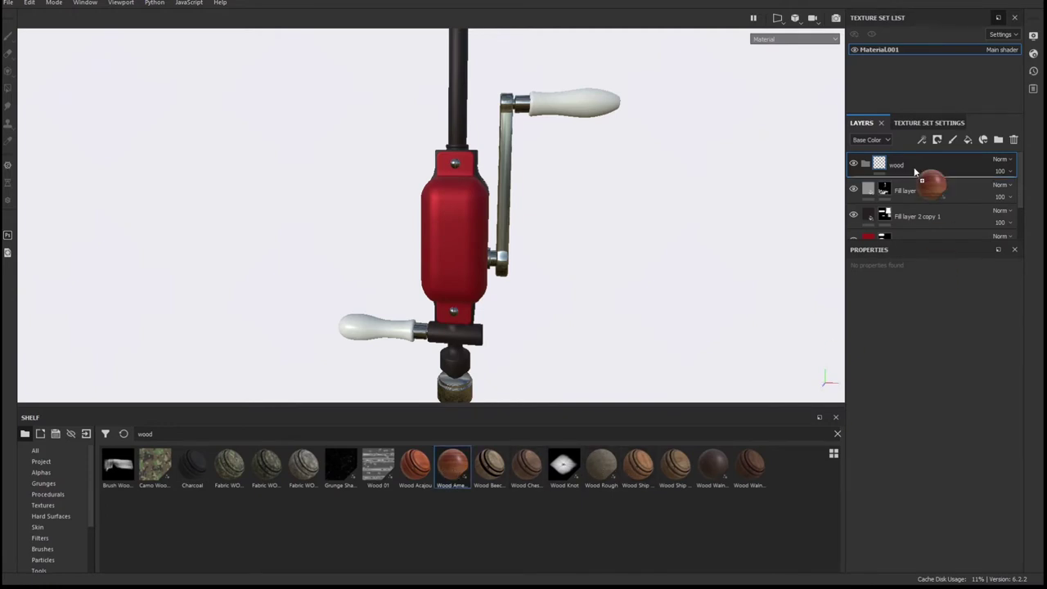
drag(915, 171, 915, 179)
Set the cherry wood's scale to 30.54 and grain rotation to 176.5.
alt+drag(570, 210, 561, 222)
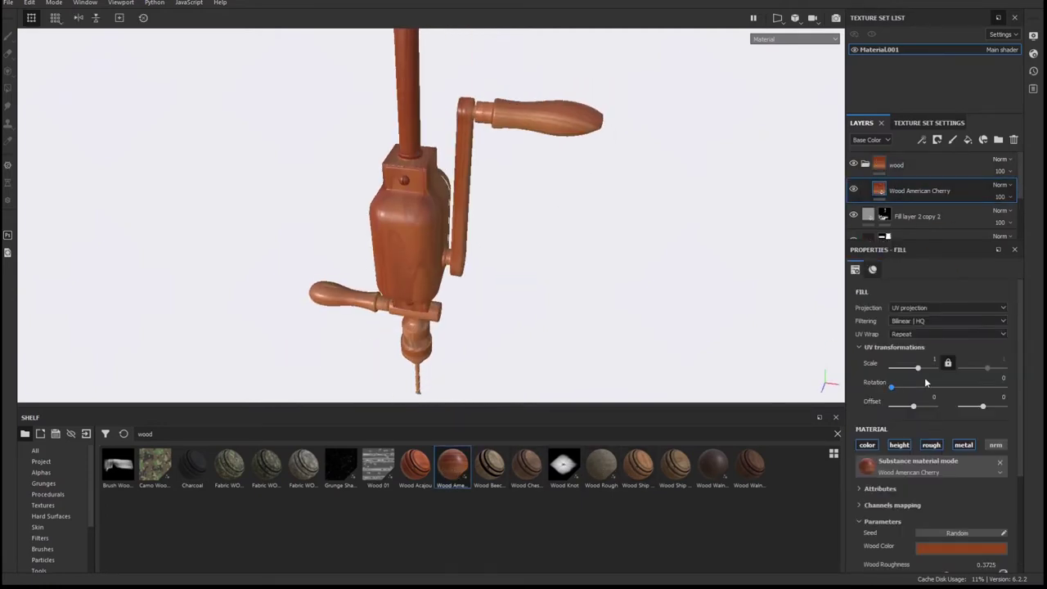
click(926, 365)
alt+right_drag(605, 329, 605, 256)
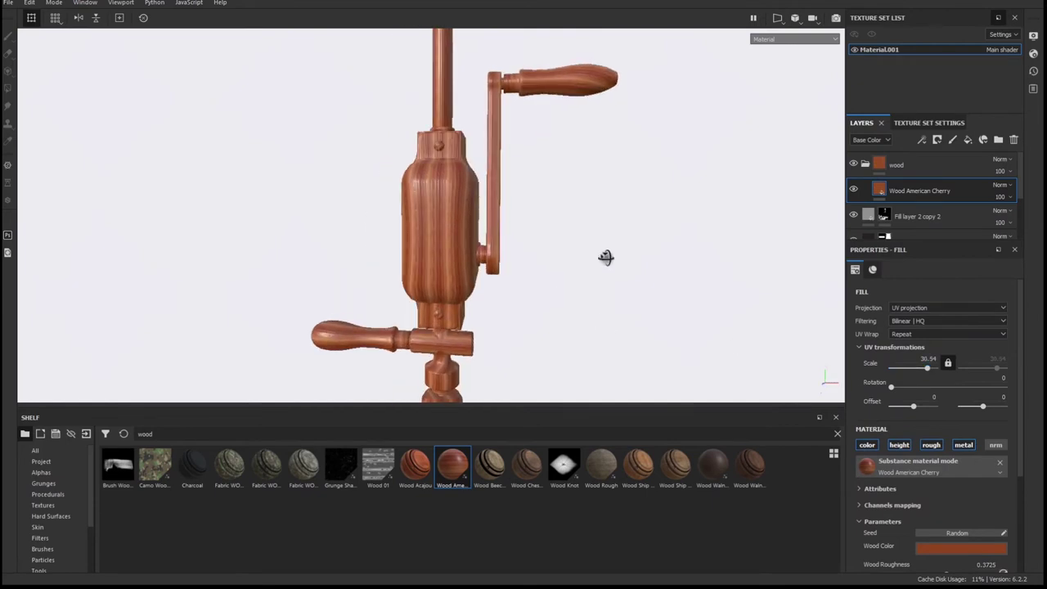
drag(891, 390, 946, 387)
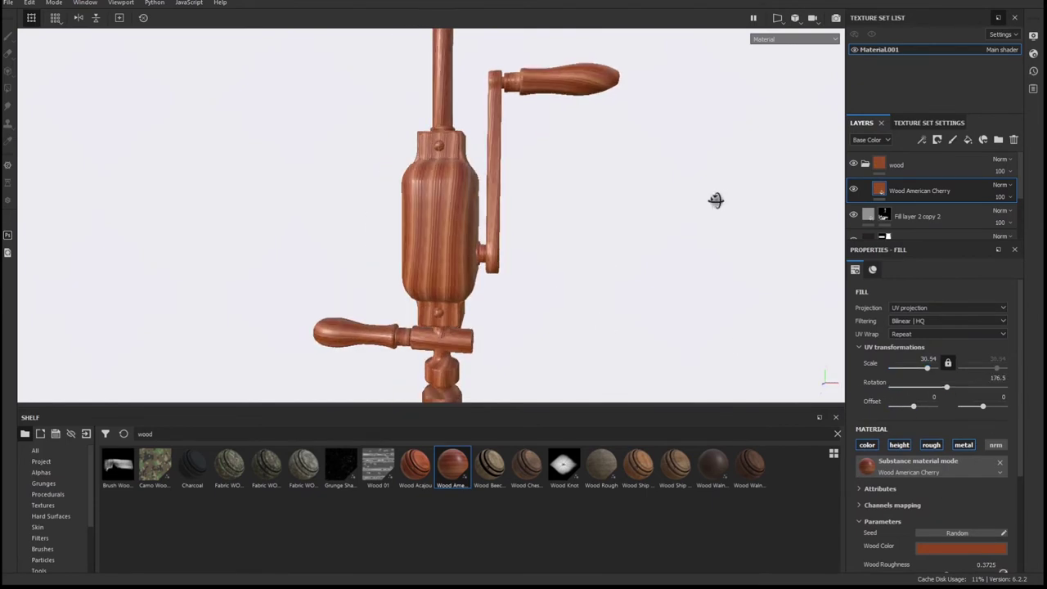
mouse_move(715, 201)
alt+middle_down()
mouse_move(654, 231)
mouse_move(678, 200)
alt+middle_up()
mouse_move(678, 200)
alt+mouse_down()
mouse_move(589, 236)
mouse_move(710, 244)
alt+mouse_up()
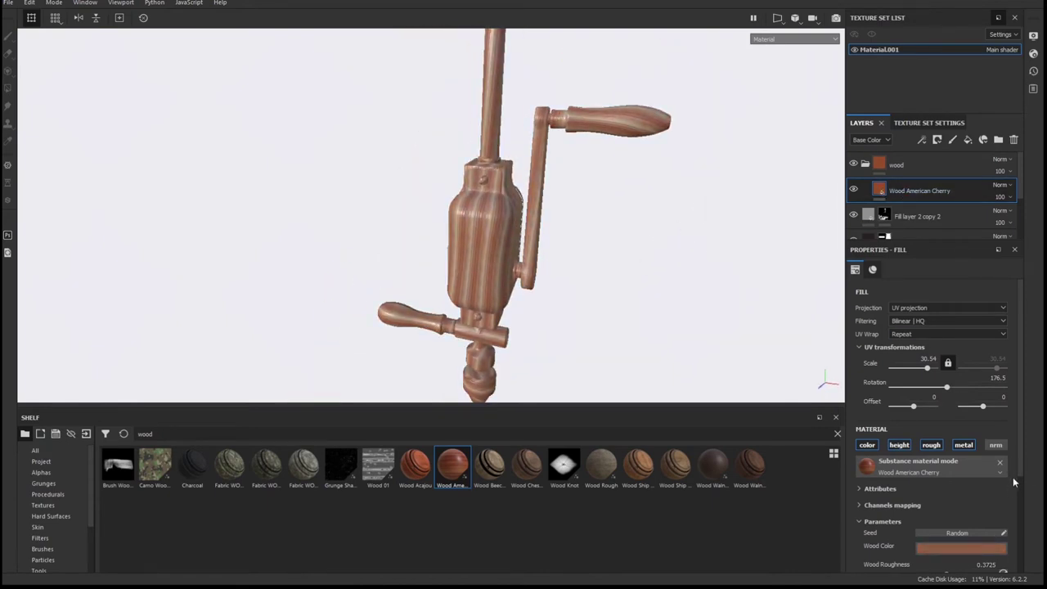
Desaturate the cherry wood with an HSL Perceptive filter.
scroll(949, 531, down, 3)
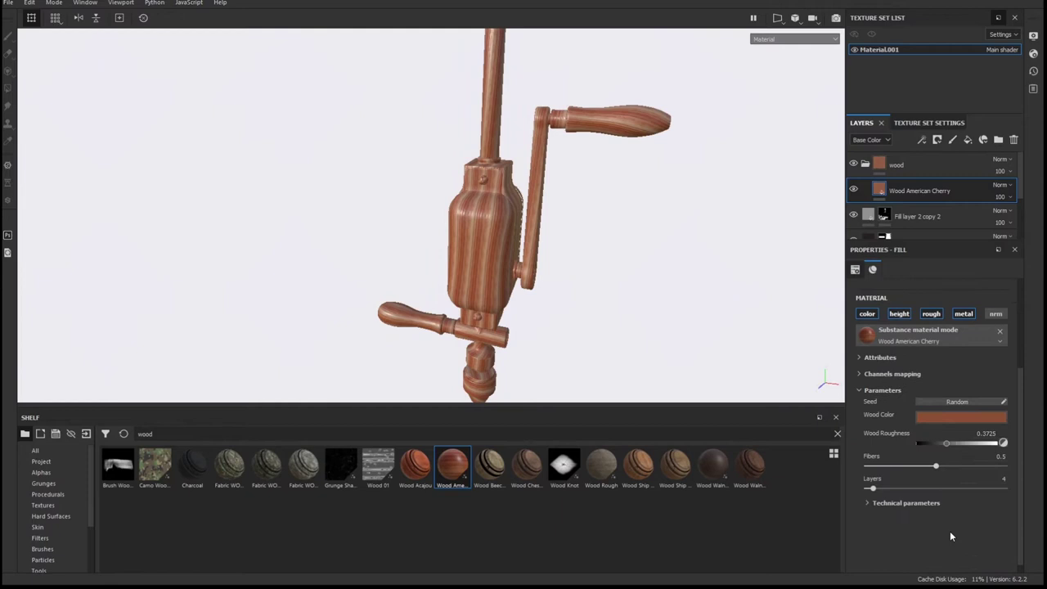
click(907, 501)
scroll(923, 296, up, 5)
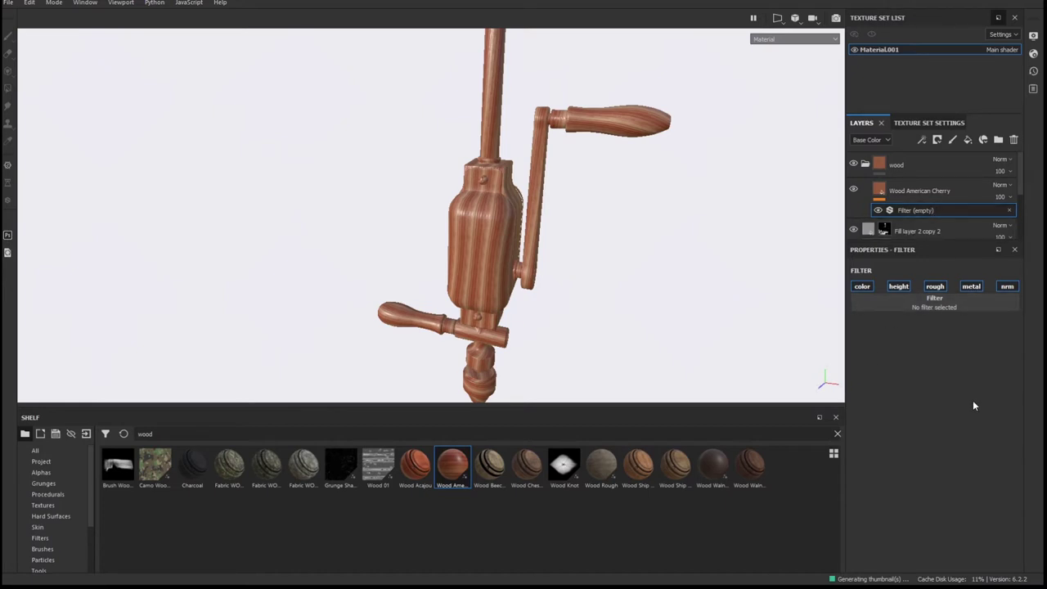
drag(938, 395, 903, 398)
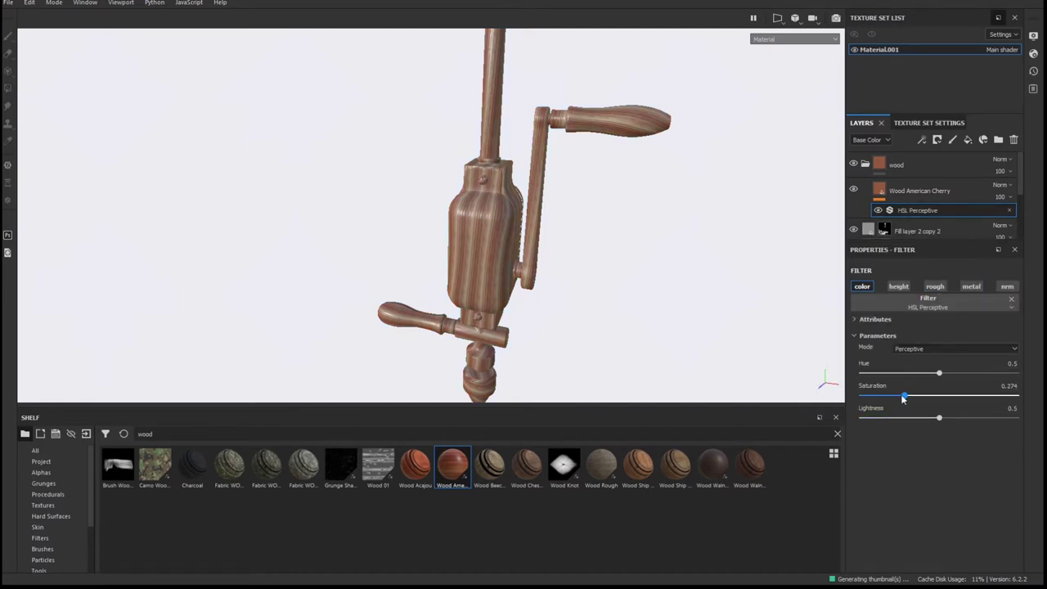
click(860, 194)
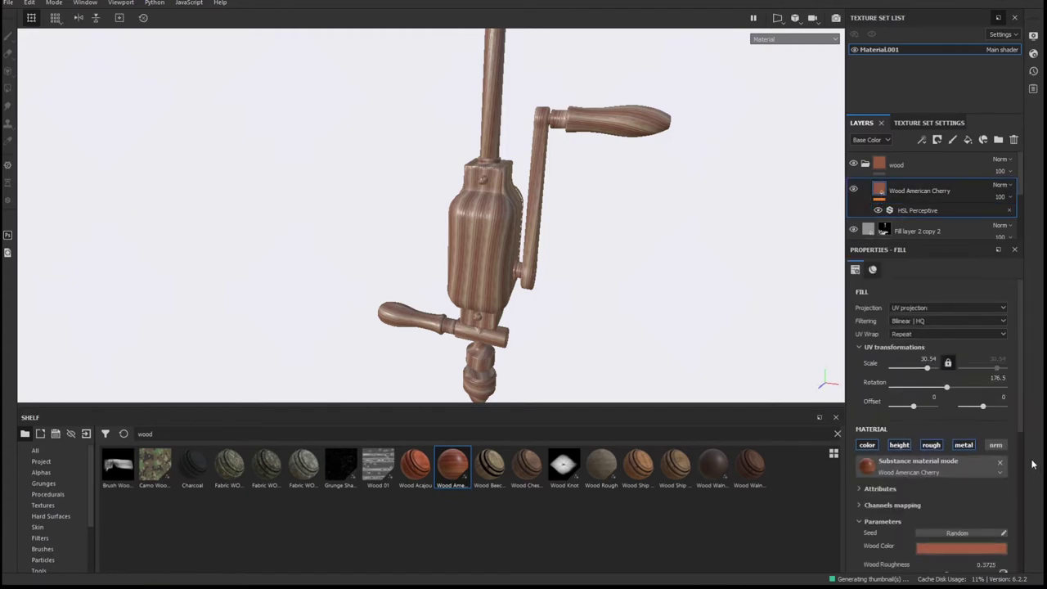
Lower the cherry wood layer's opacity, then delete the layer.
mouse_move(799, 239)
alt+mouse_down()
mouse_move(677, 196)
mouse_move(646, 205)
alt+mouse_up()
drag(999, 196, 1022, 219)
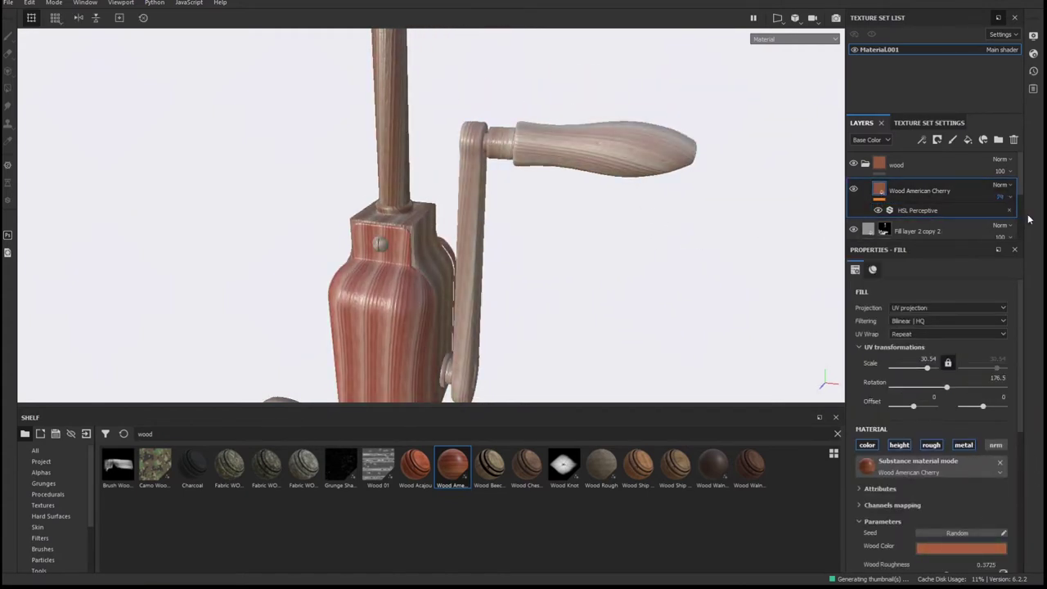
alt+drag(785, 245, 743, 231)
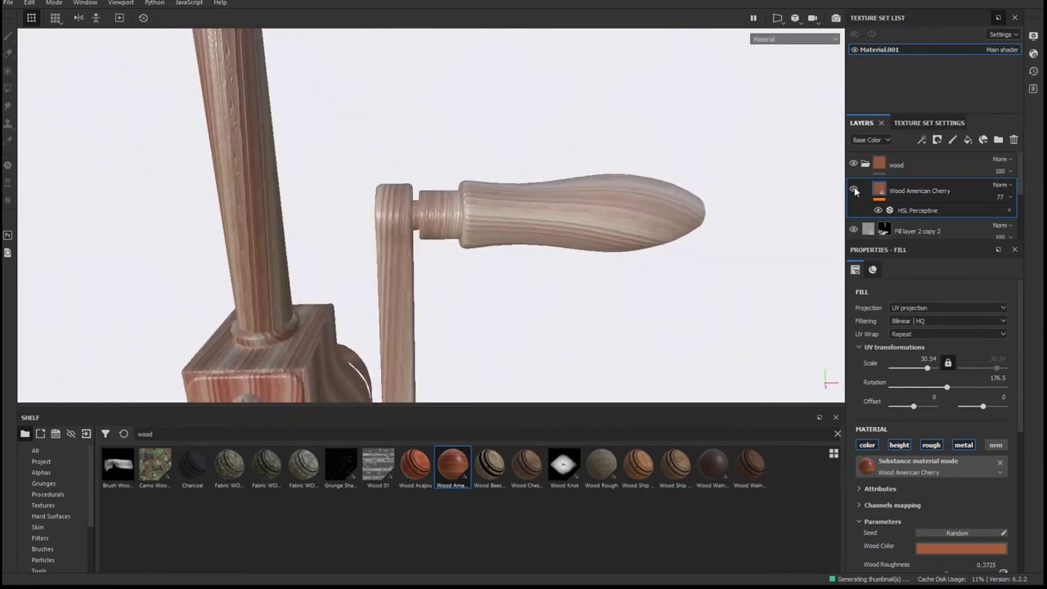
key(Delete)
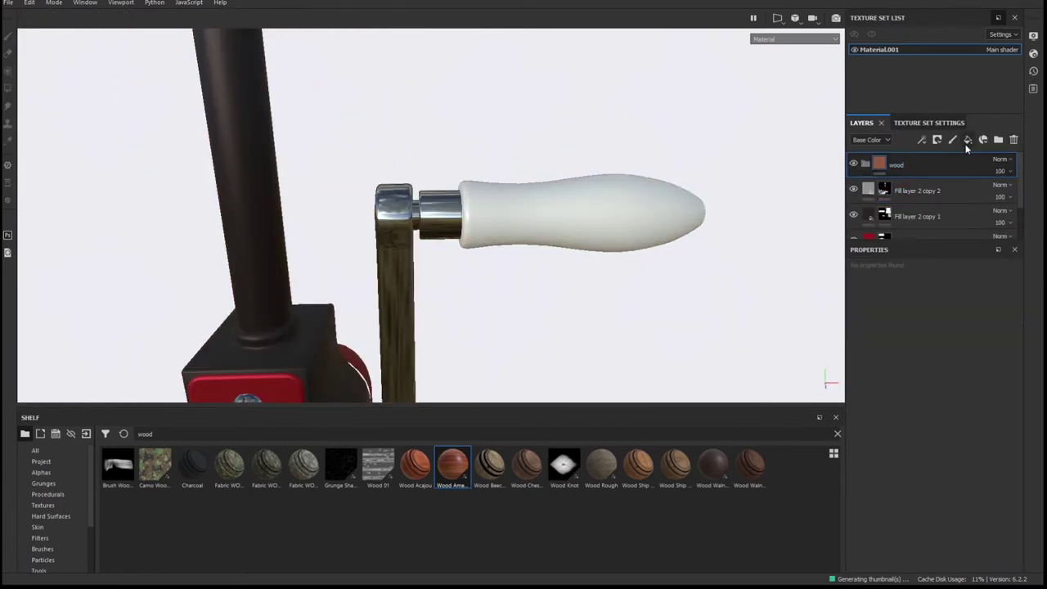
Add a fill layer inside the wood folder with a brown base colour.
click(968, 140)
click(871, 198)
click(915, 165)
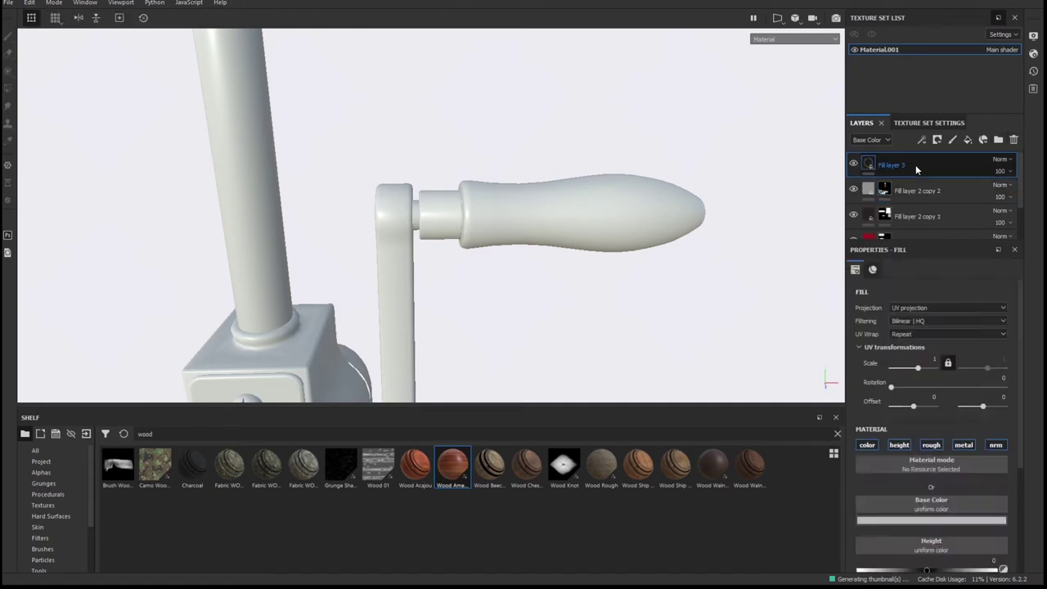
key(ctrl+g)
double_click(902, 162)
text(w)
click(916, 192)
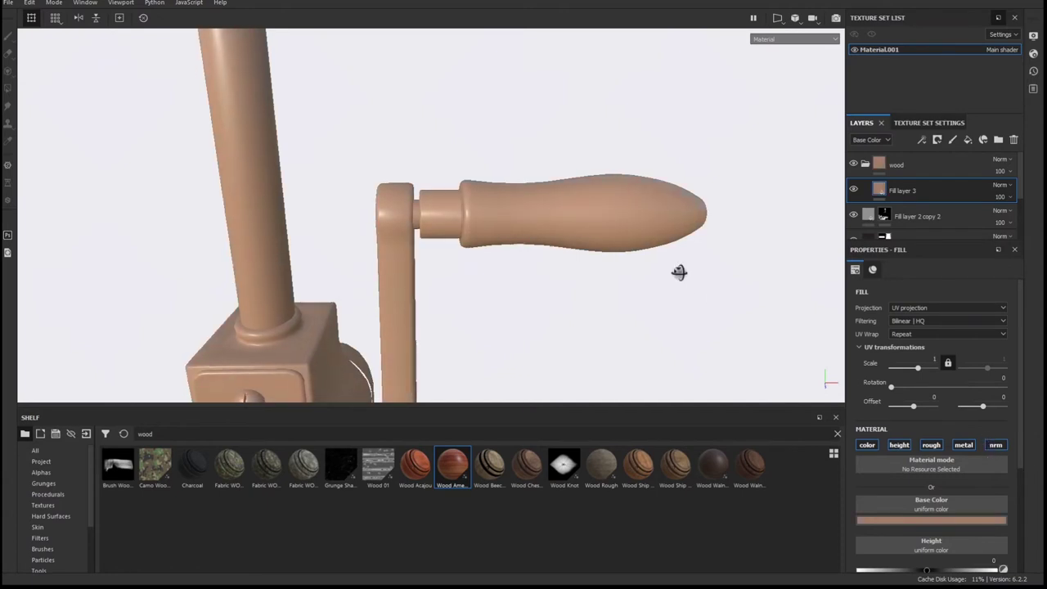
alt+drag(678, 274, 908, 193)
scroll(899, 498, down, 3)
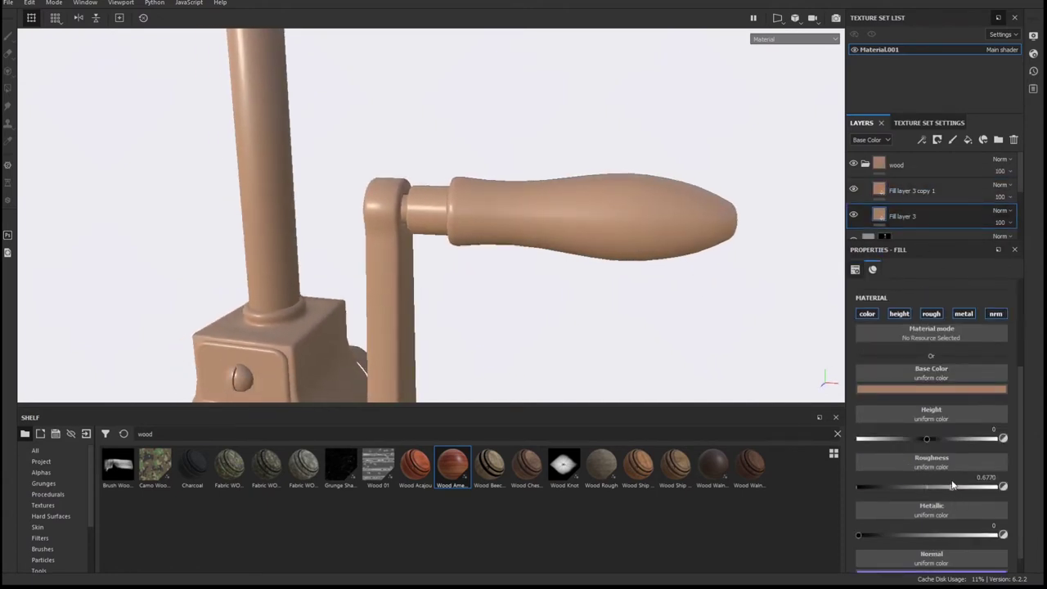
Give the copied layer a black mask with a Wood 01 fill and Multiply blending.
double_click(912, 190)
key(1)
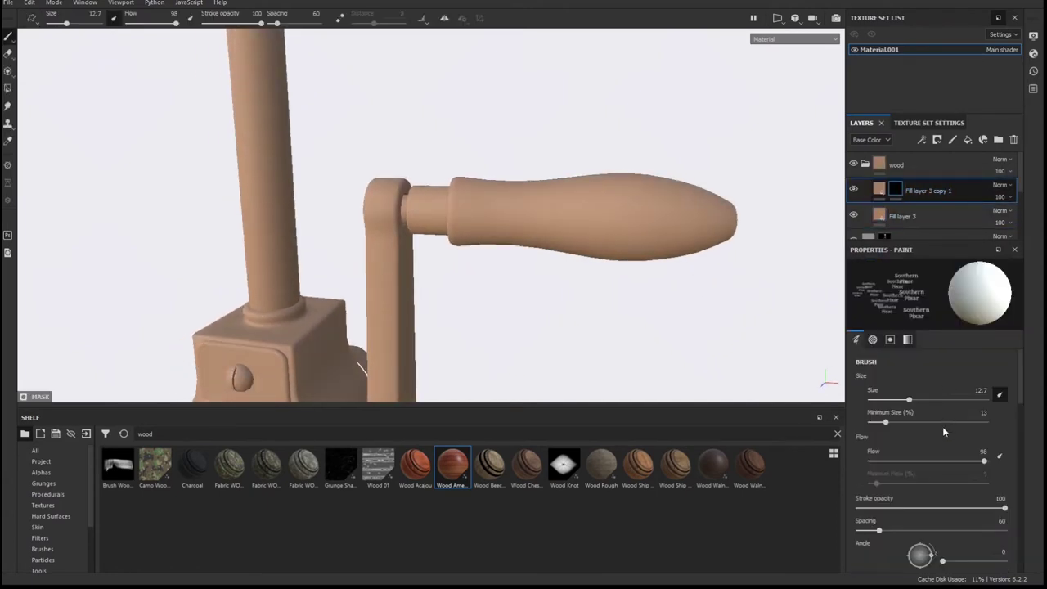
key(4)
drag(933, 320, 933, 321)
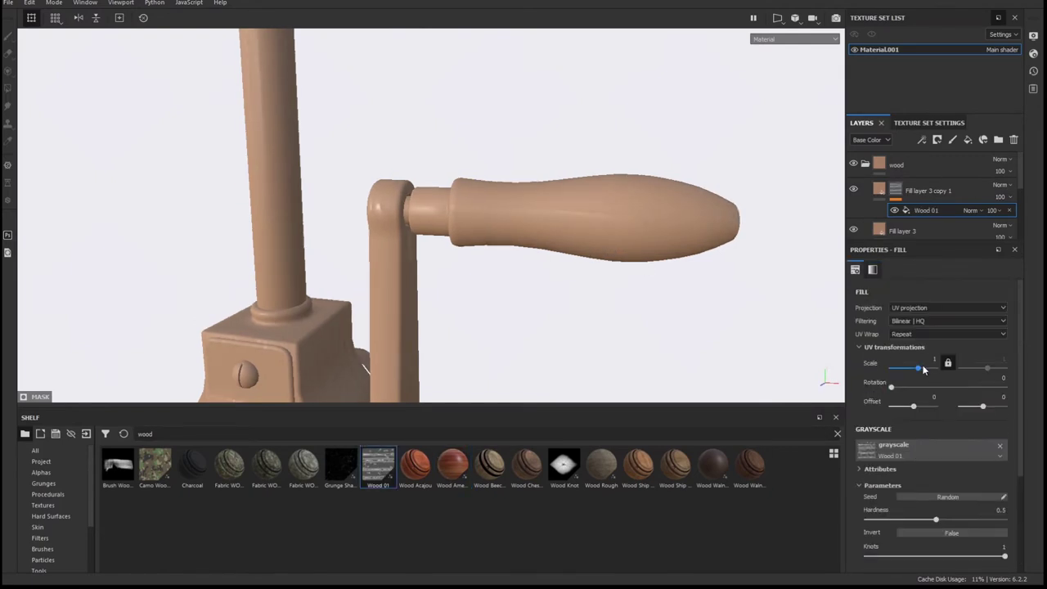
click(932, 190)
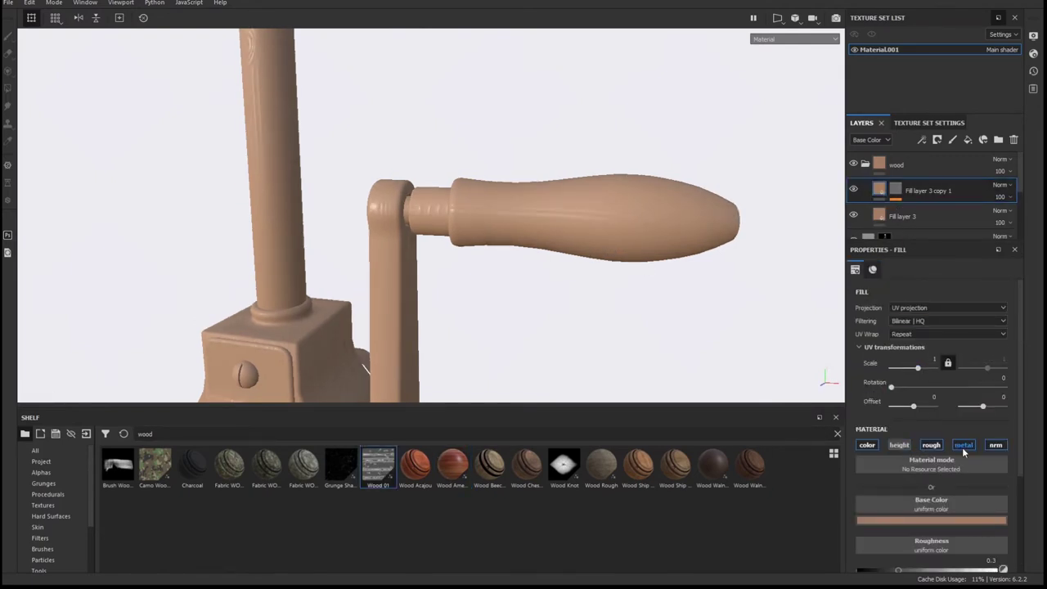
scroll(949, 466, down, 2)
drag(898, 505, 955, 506)
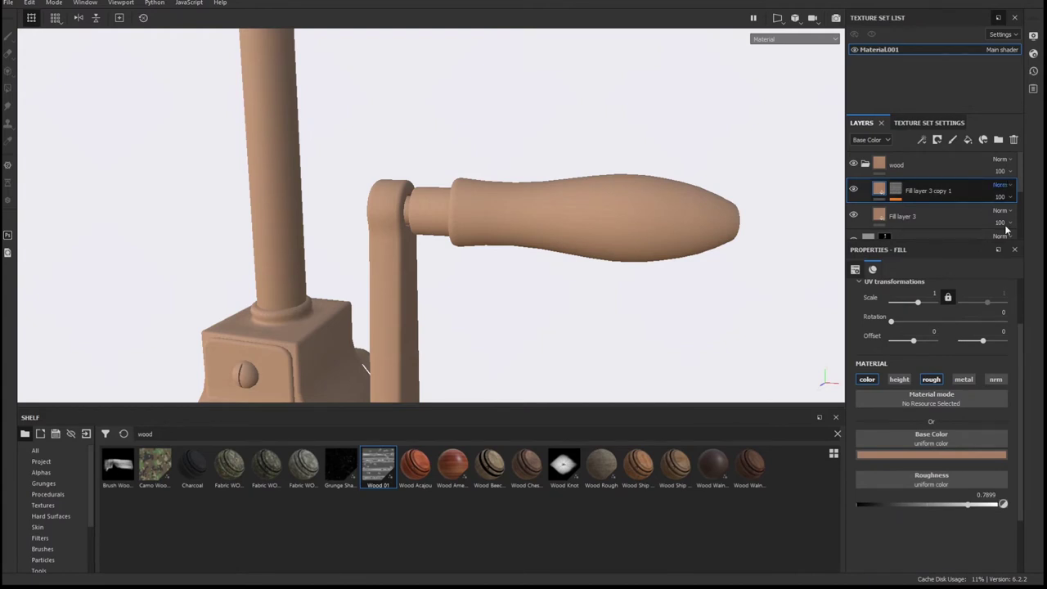
Set the Wood 01 grain to scale 6.33, opacity 41 and rotation 6.99.
click(894, 190)
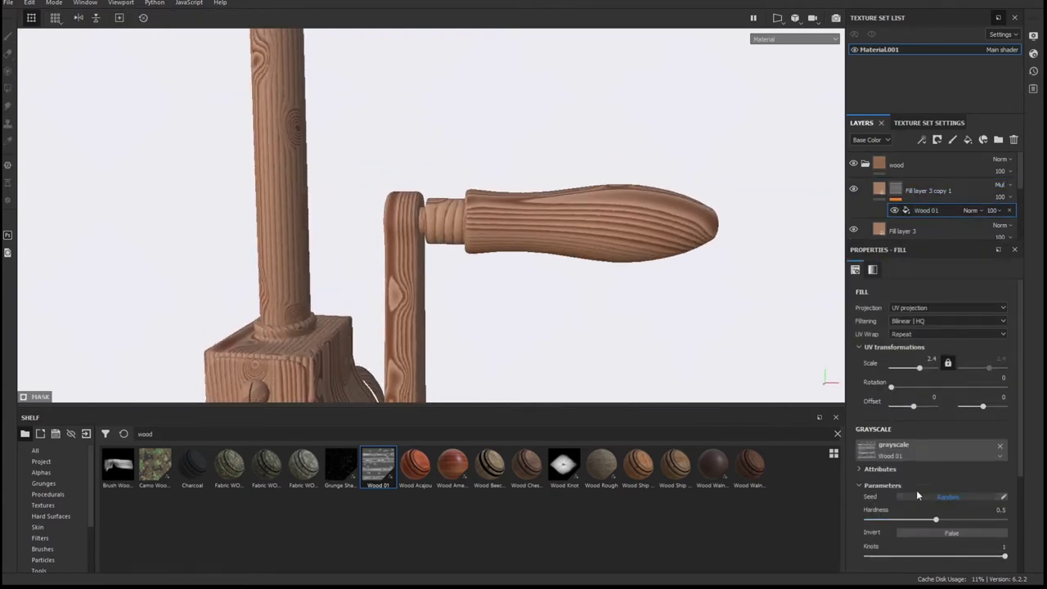
drag(919, 368, 922, 368)
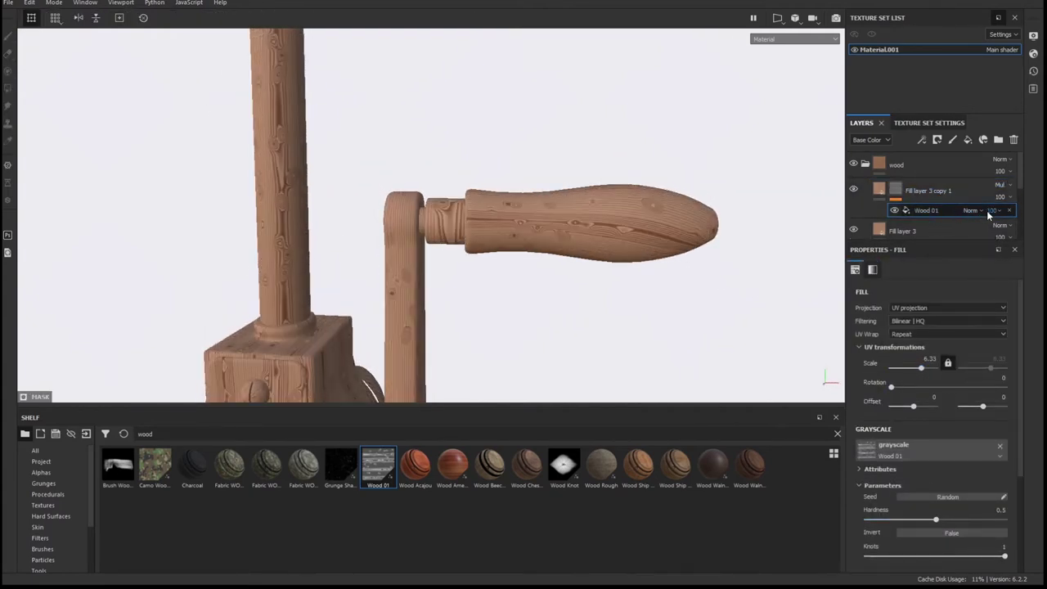
drag(991, 210, 1004, 233)
scroll(552, 207, up, 2)
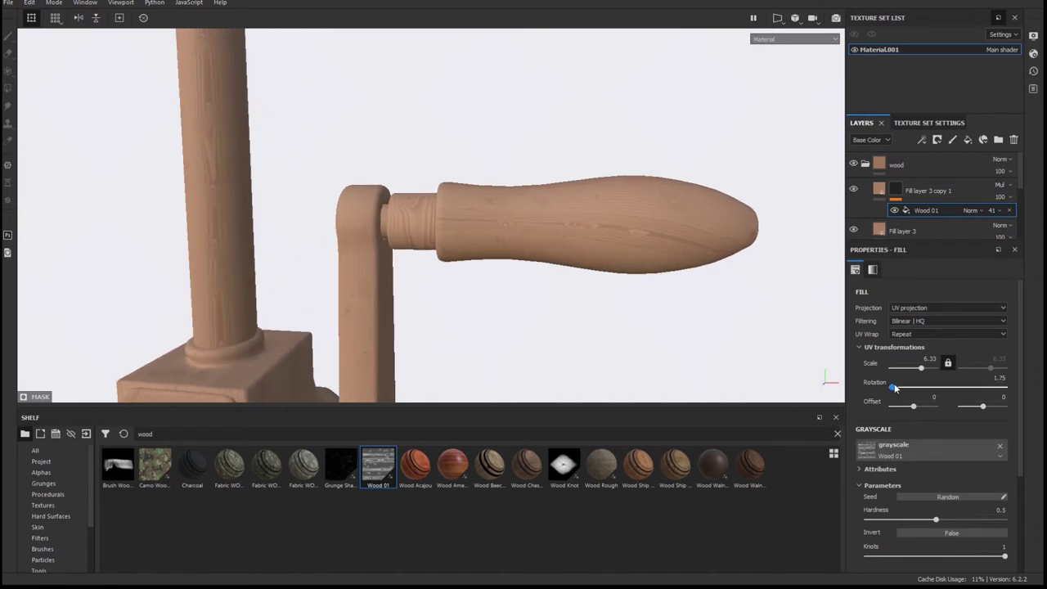
drag(894, 389, 893, 386)
scroll(537, 227, down, 3)
alt+drag(537, 227, 649, 161)
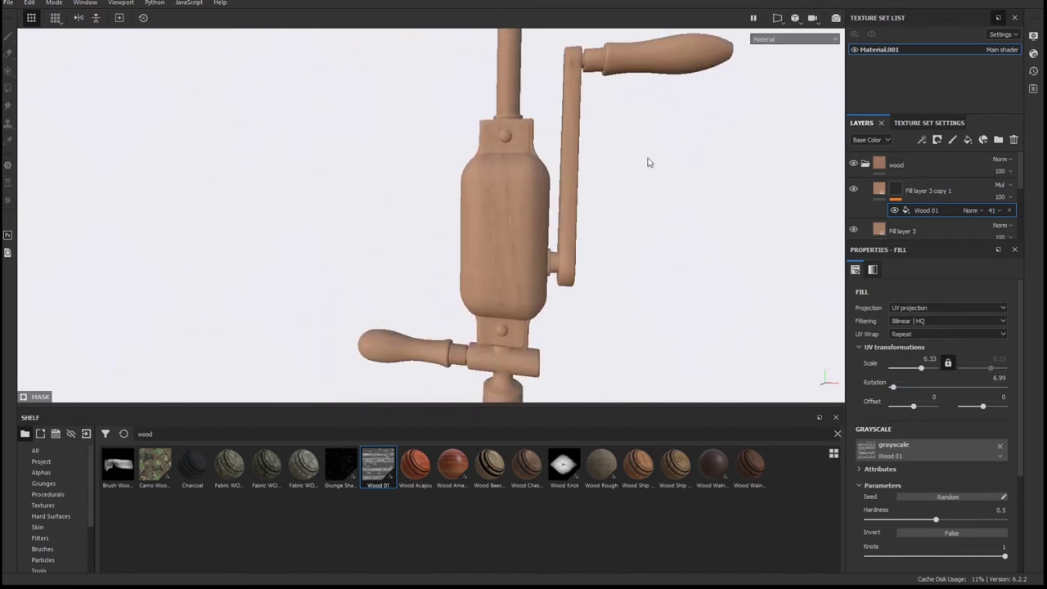
scroll(722, 253, up, 3)
scroll(721, 253, up, 2)
click(968, 139)
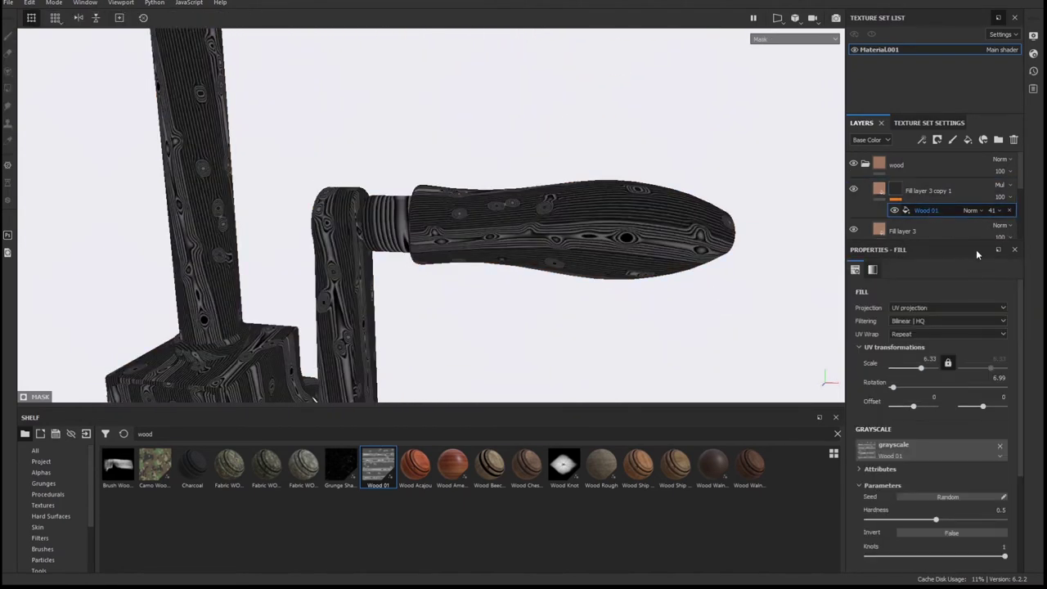
Fill the new mask effect with a finer Directional Scratches pattern.
click(33, 494)
drag(676, 507, 925, 445)
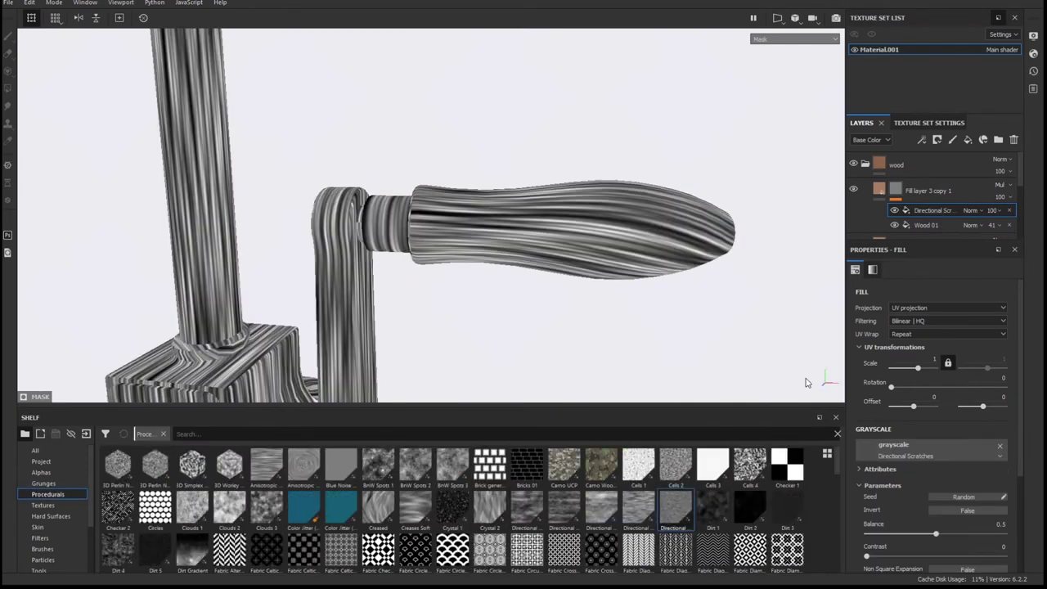
drag(918, 368, 928, 368)
scroll(731, 309, down, 2)
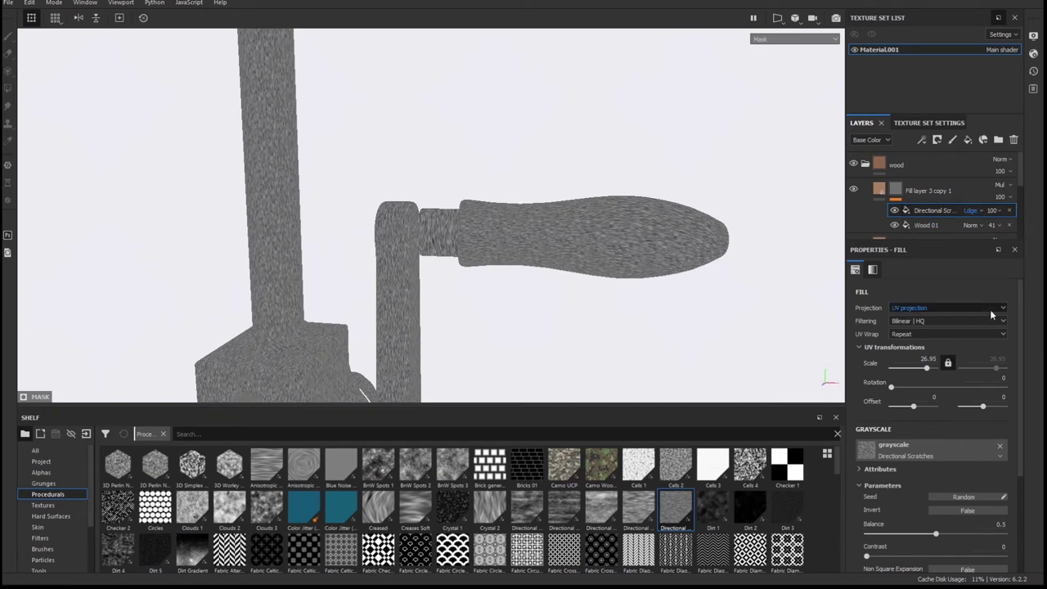
Raise the wood grain layer's roughness to about 0.9 and add a new folder.
click(896, 190)
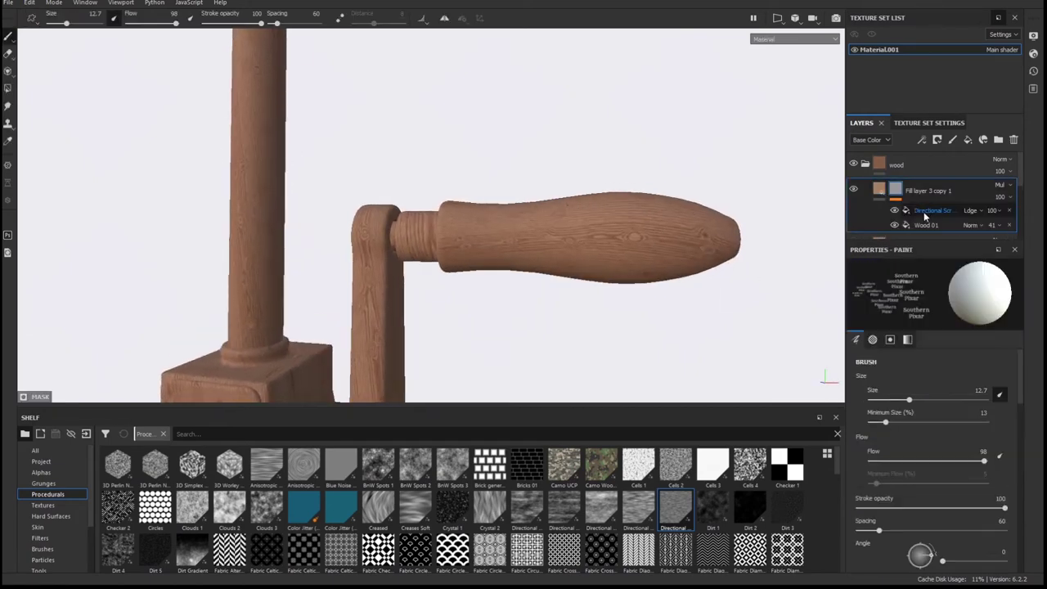
click(925, 210)
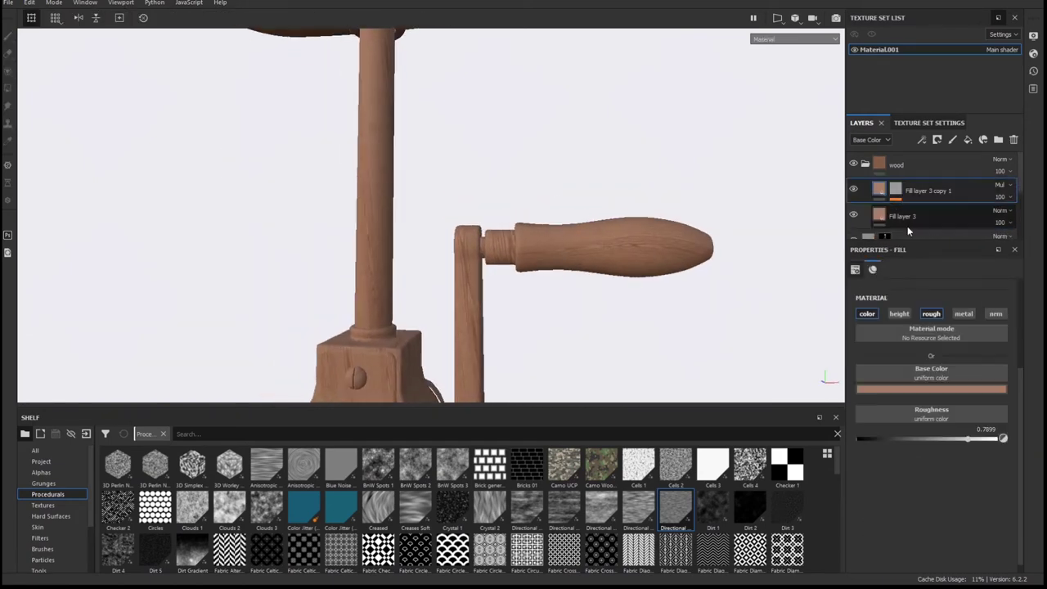
click(907, 227)
scroll(904, 225, down, 1)
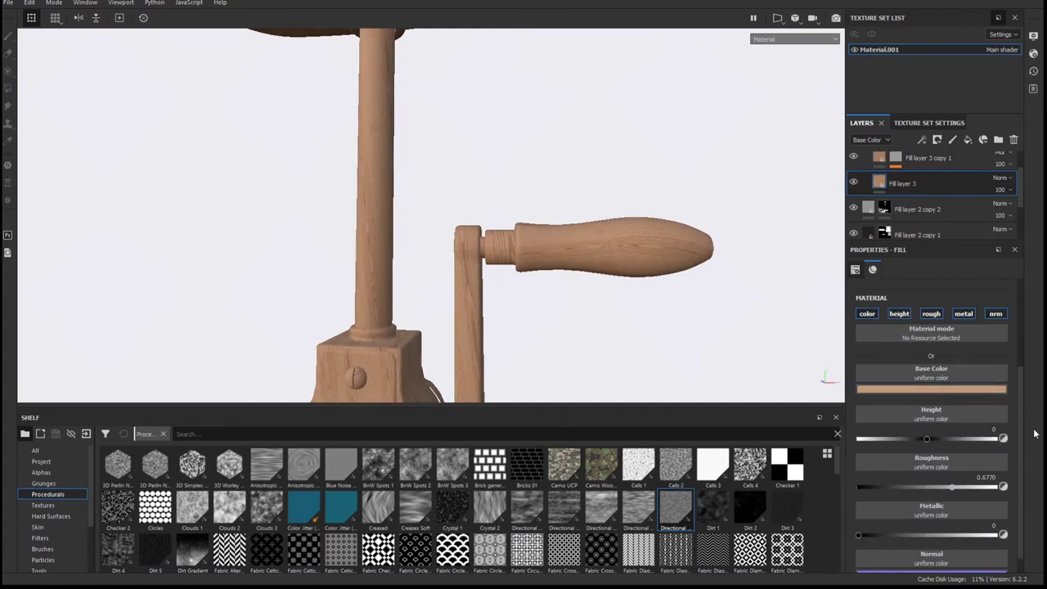
mouse_move(809, 306)
alt+mouse_down()
mouse_move(600, 369)
mouse_move(628, 272)
mouse_move(670, 245)
alt+mouse_up()
click(907, 158)
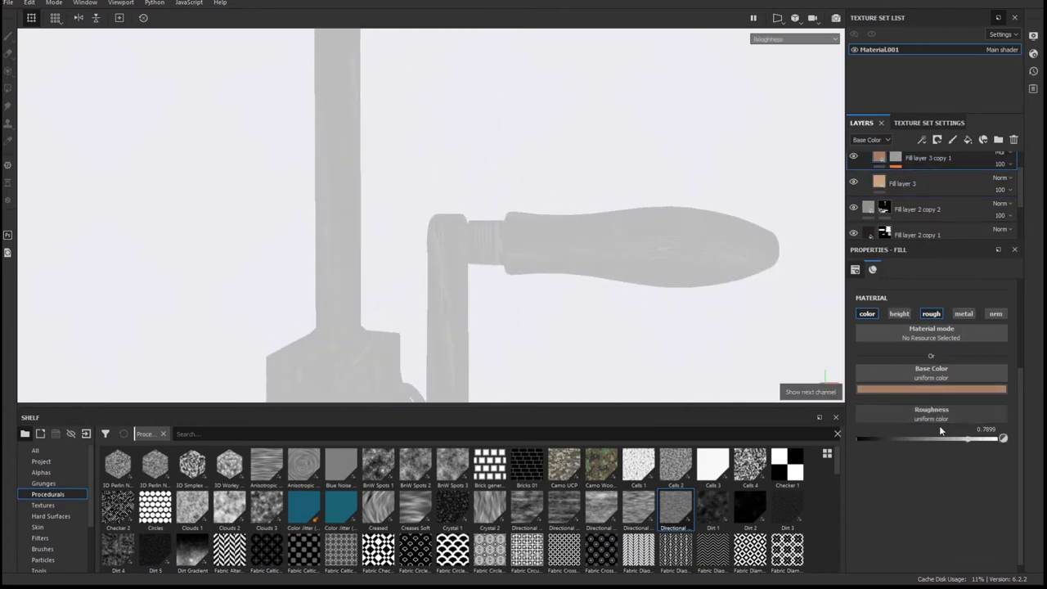
drag(968, 438, 984, 438)
click(997, 139)
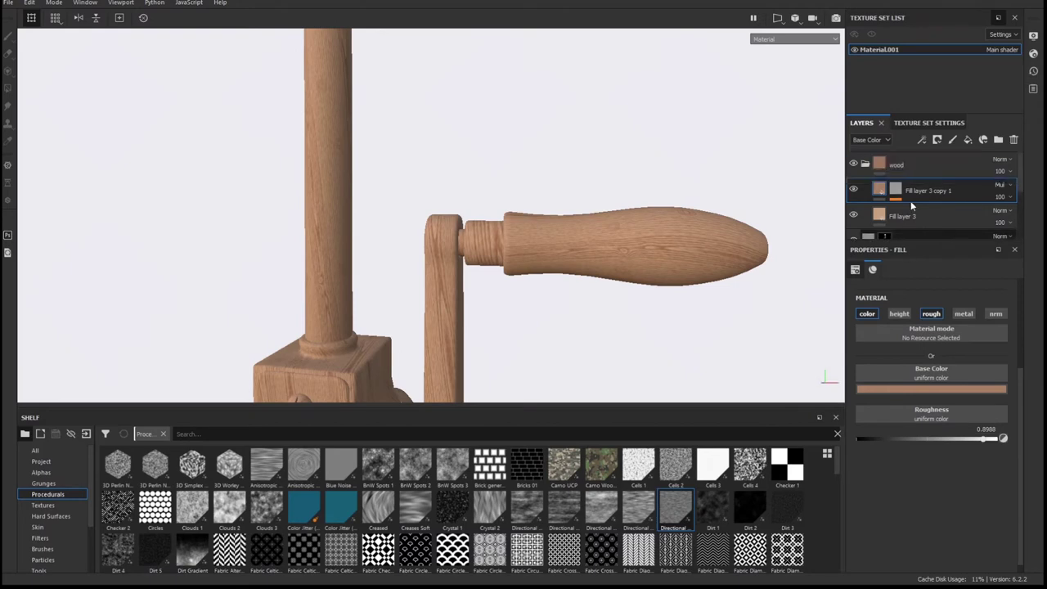
Put the wood layers in the folder, give it a black mask, and frame the crank handle.
click(893, 164)
key(4)
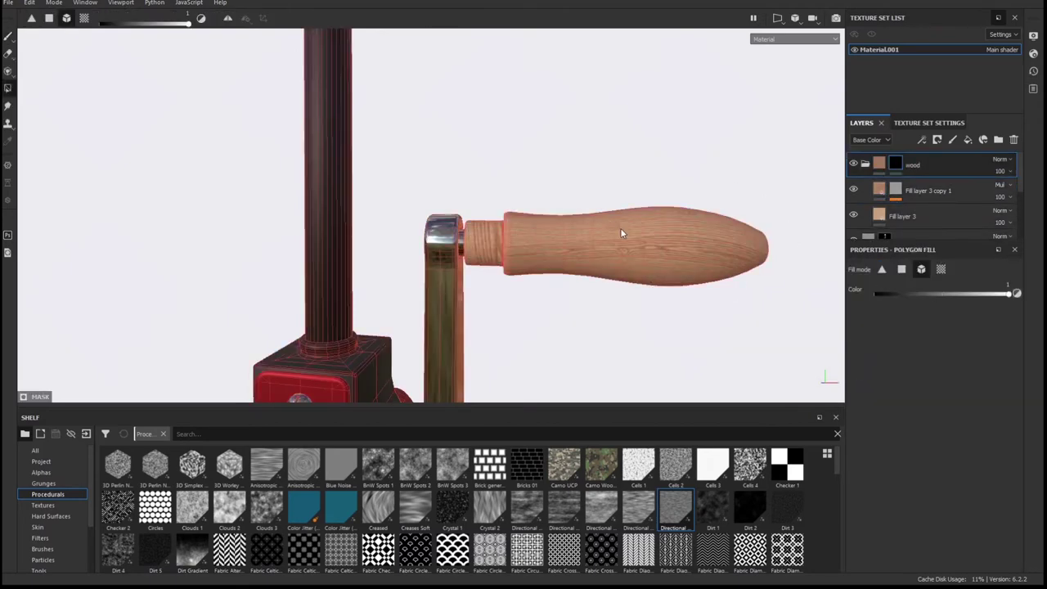
alt+drag(621, 231, 678, 264)
alt+right_drag(678, 264, 666, 251)
alt+drag(666, 251, 720, 299)
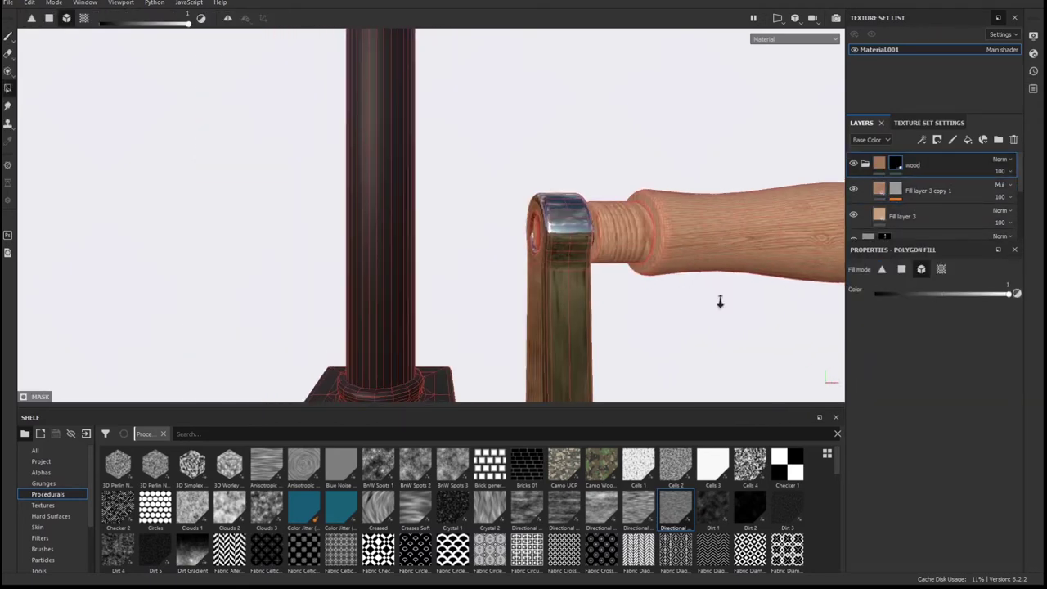
alt+right_drag(719, 299, 579, 246)
mouse_move(580, 245)
alt+mouse_down()
mouse_move(603, 222)
mouse_move(579, 237)
mouse_move(610, 238)
alt+mouse_up()
alt+right_drag(610, 237, 675, 281)
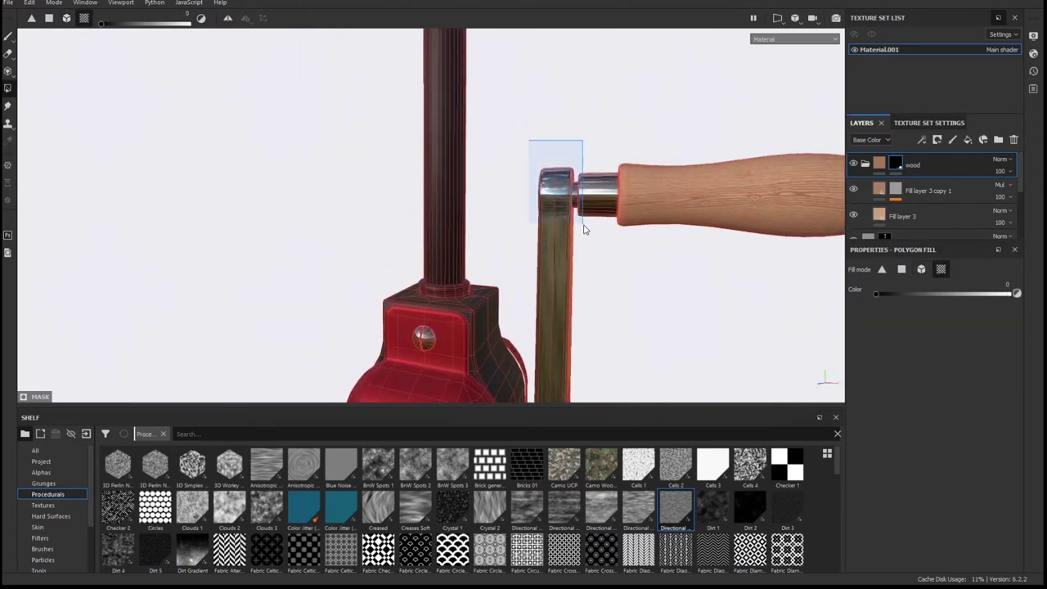
alt+right_drag(585, 229, 607, 245)
Reveal wood on the lower side handle and add Fill layer 4 on top.
key(1)
mouse_move(608, 245)
alt+mouse_down()
mouse_move(504, 226)
mouse_move(527, 245)
alt+mouse_up()
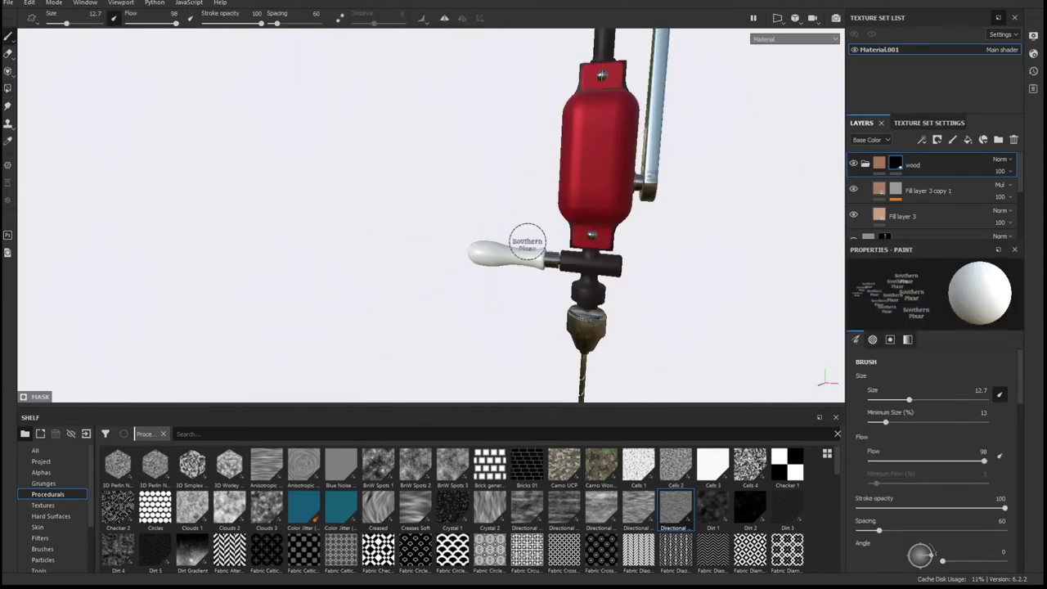
alt+right_drag(527, 242, 461, 298)
key(4)
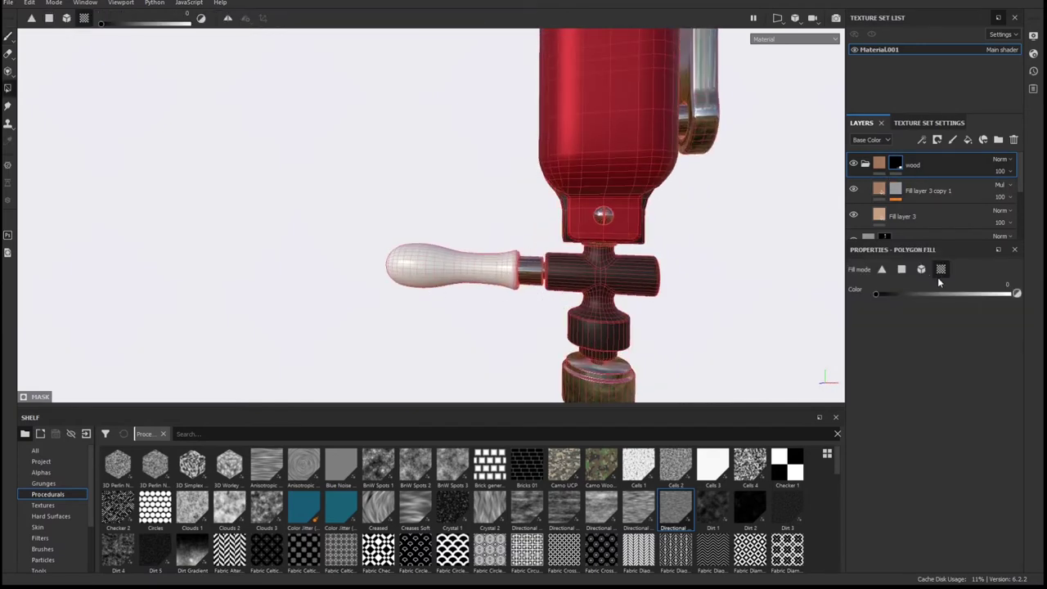
click(427, 279)
scroll(427, 280, up, 2)
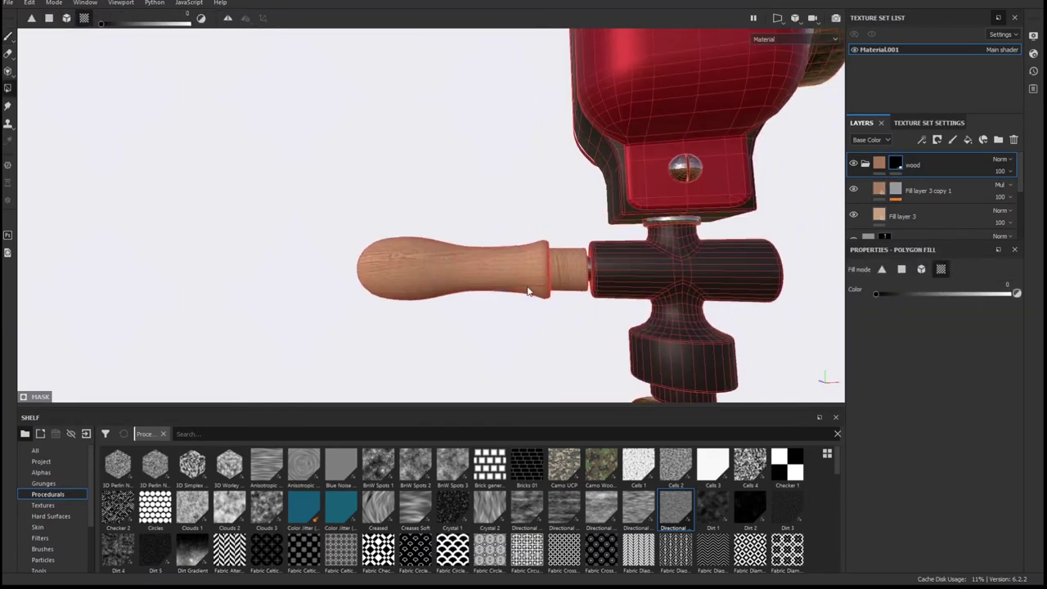
scroll(527, 291, down, 2)
key(1)
mouse_move(509, 304)
alt+mouse_down()
mouse_move(554, 245)
mouse_move(567, 258)
alt+mouse_up()
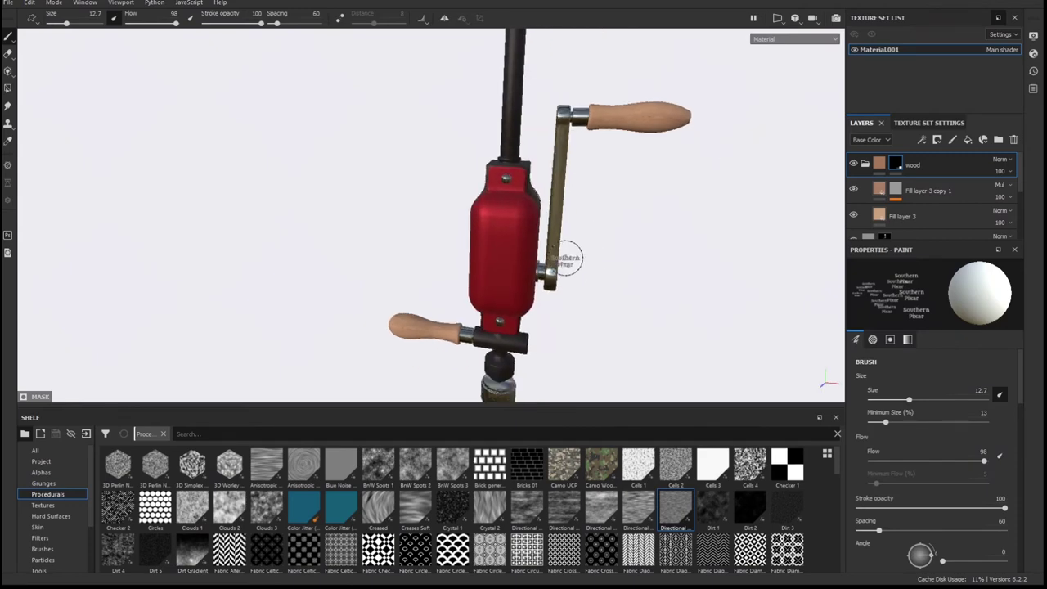
click(967, 139)
Try Dirt 3 on Fill layer 4 with a larger scale, then undo it.
click(891, 165)
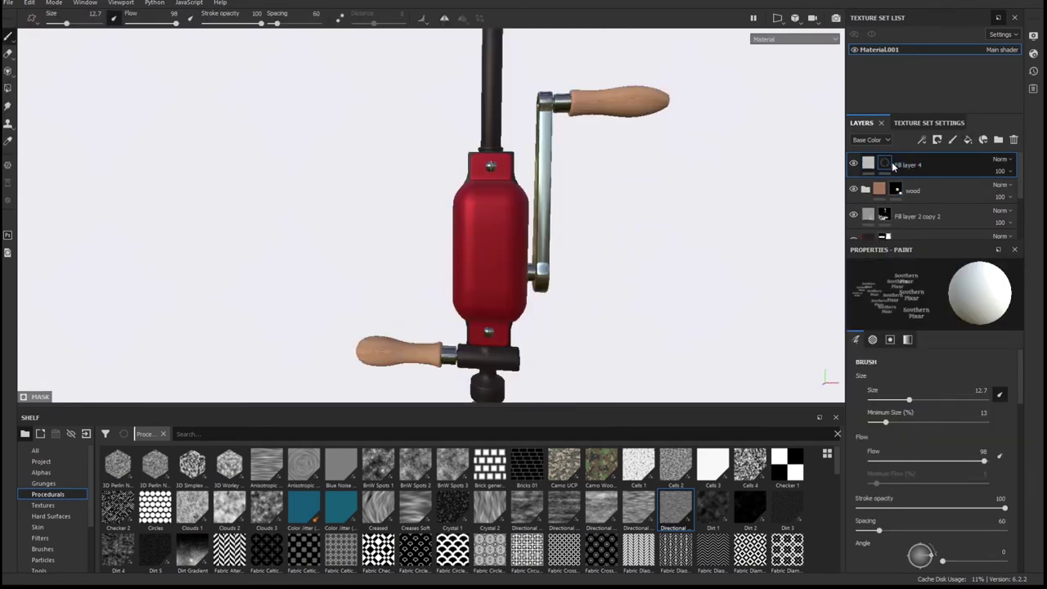
drag(787, 507, 907, 165)
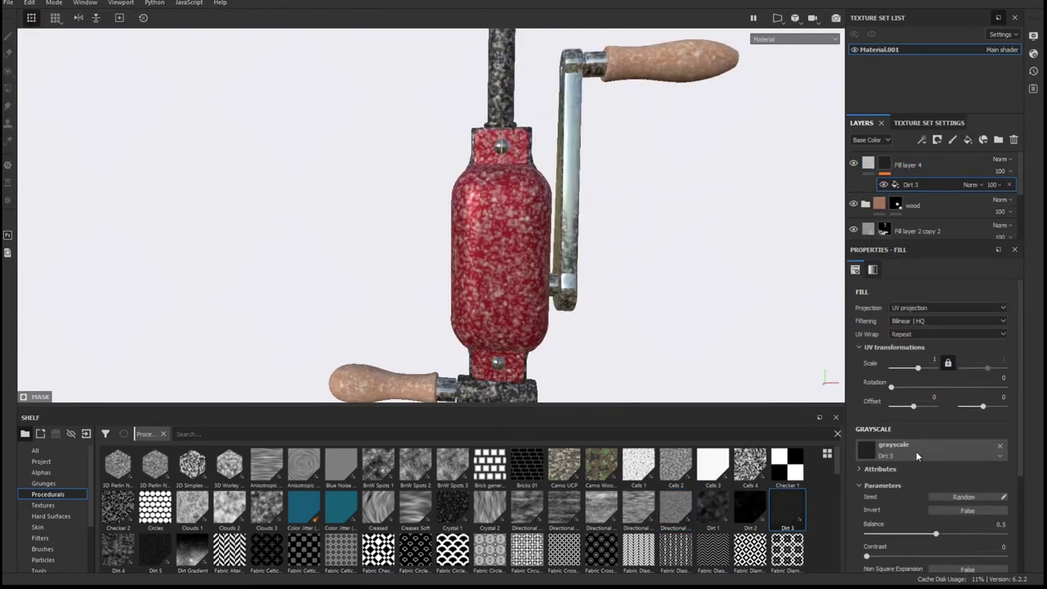
drag(891, 369, 928, 370)
scroll(561, 303, up, 3)
scroll(597, 214, up, 3)
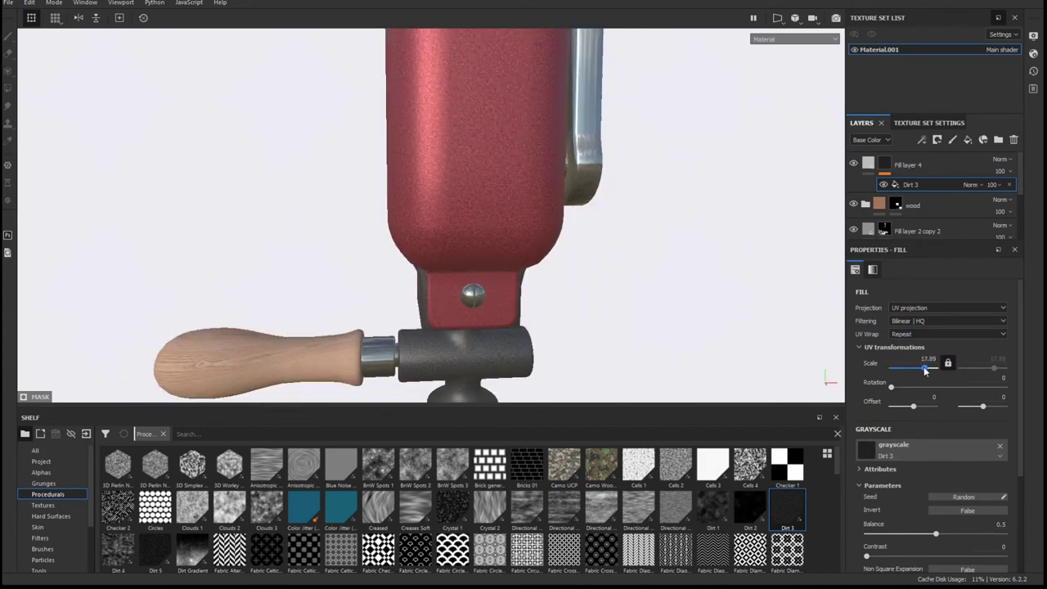
key(ctrl+z)
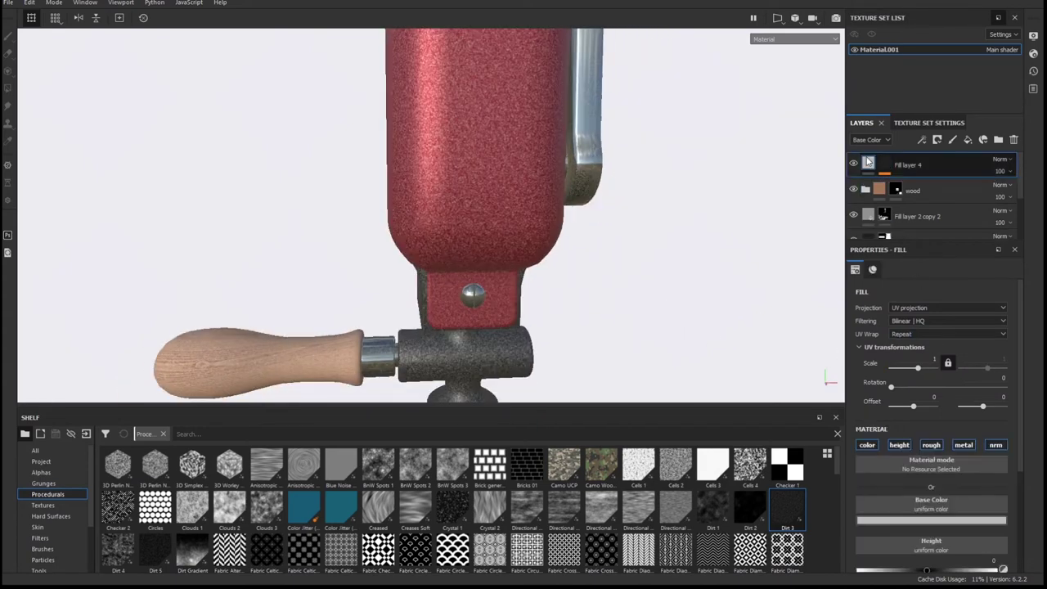
Make Fill layer 4 roughness-only at 0.5525 and inspect the satin sheen on the drill.
mouse_move(596, 328)
alt+mouse_down()
mouse_move(549, 330)
mouse_move(635, 276)
alt+mouse_up()
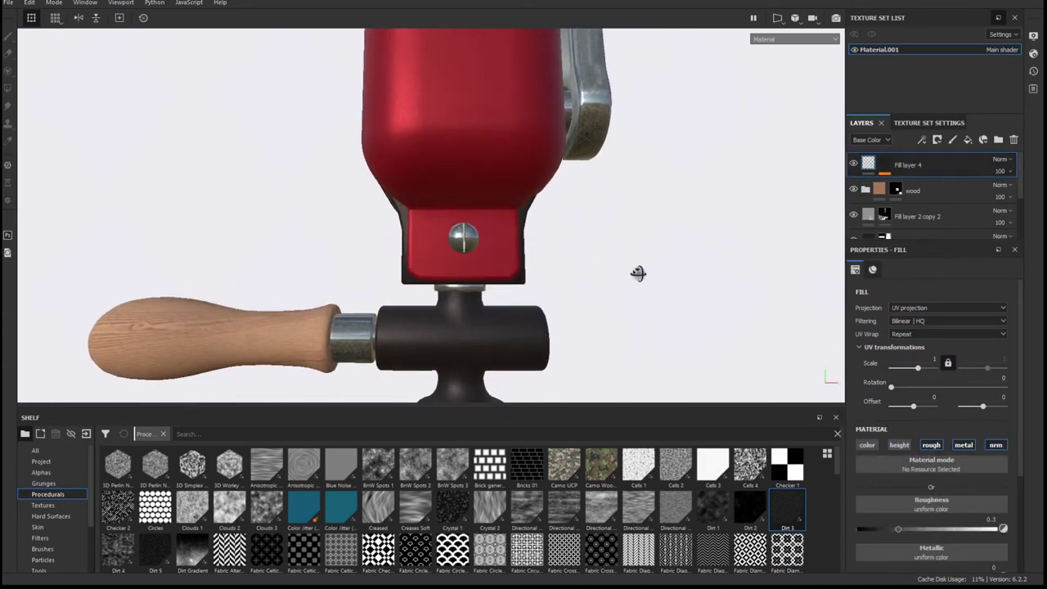
scroll(896, 435, down, 3)
drag(922, 430, 848, 428)
drag(935, 430, 933, 431)
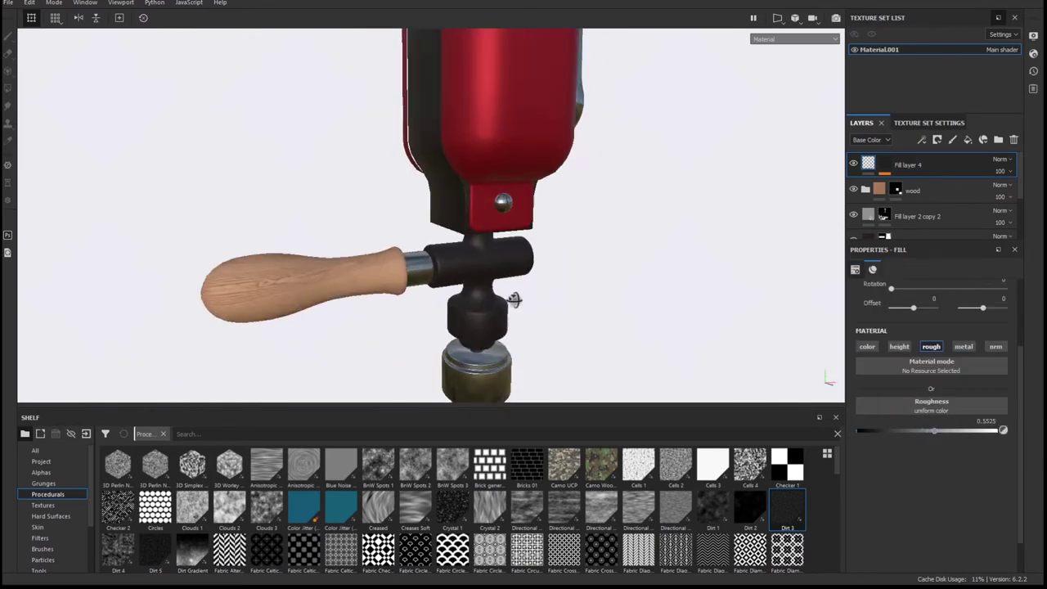
mouse_move(477, 299)
alt+mouse_down()
mouse_move(540, 362)
mouse_move(598, 303)
mouse_move(472, 313)
mouse_move(523, 177)
mouse_move(365, 210)
mouse_move(540, 290)
mouse_move(458, 240)
mouse_move(480, 276)
mouse_move(378, 224)
mouse_move(495, 243)
alt+mouse_up()
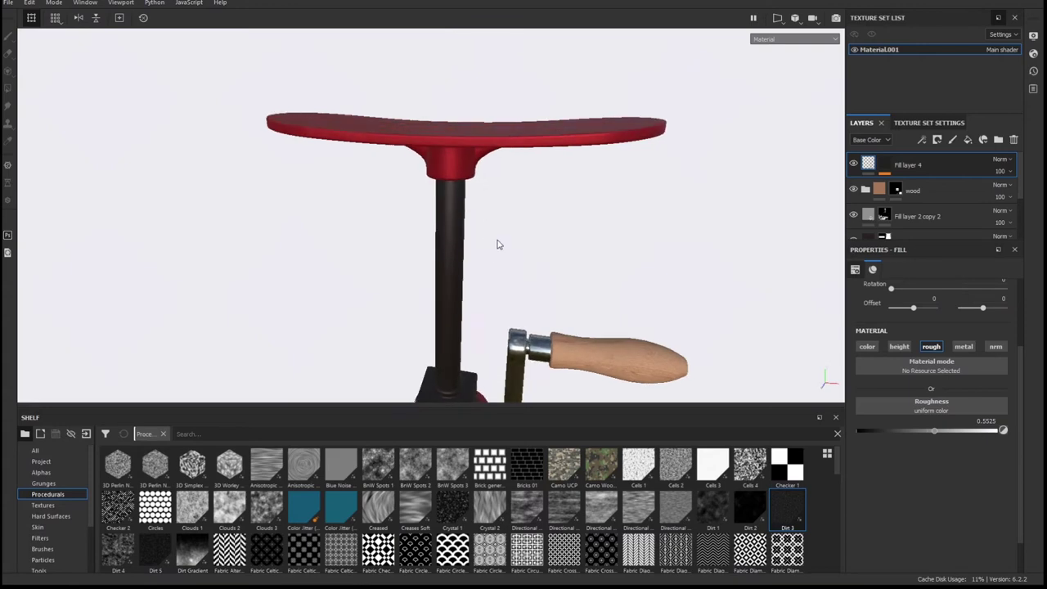
alt+middle_drag(495, 242, 541, 264)
scroll(542, 254, up, 3)
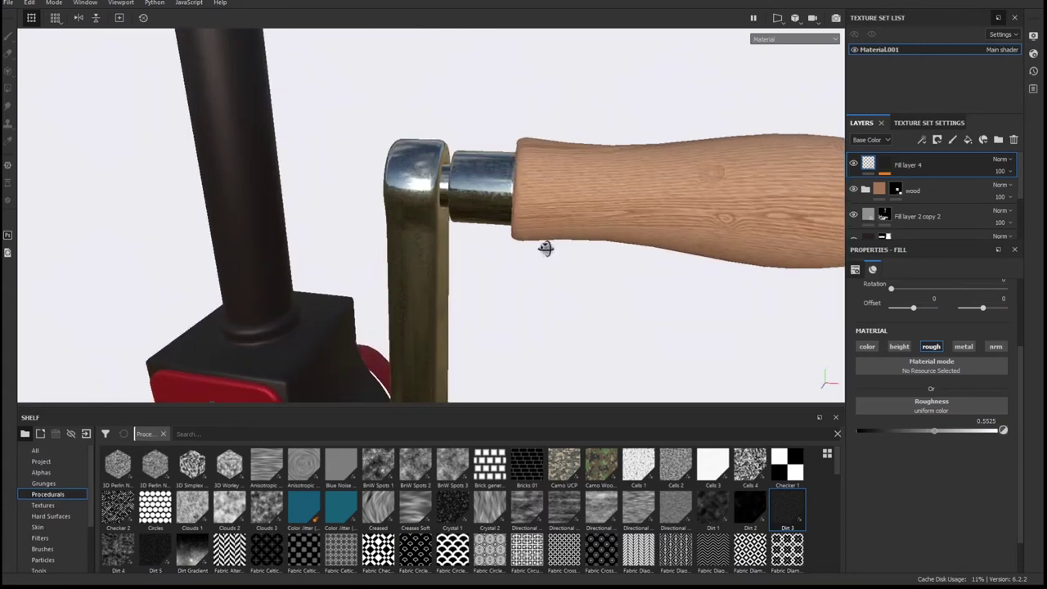
Add Fill layer 5 inside Folder 1, masked by Directional Scratches, with the normal channel off.
click(968, 139)
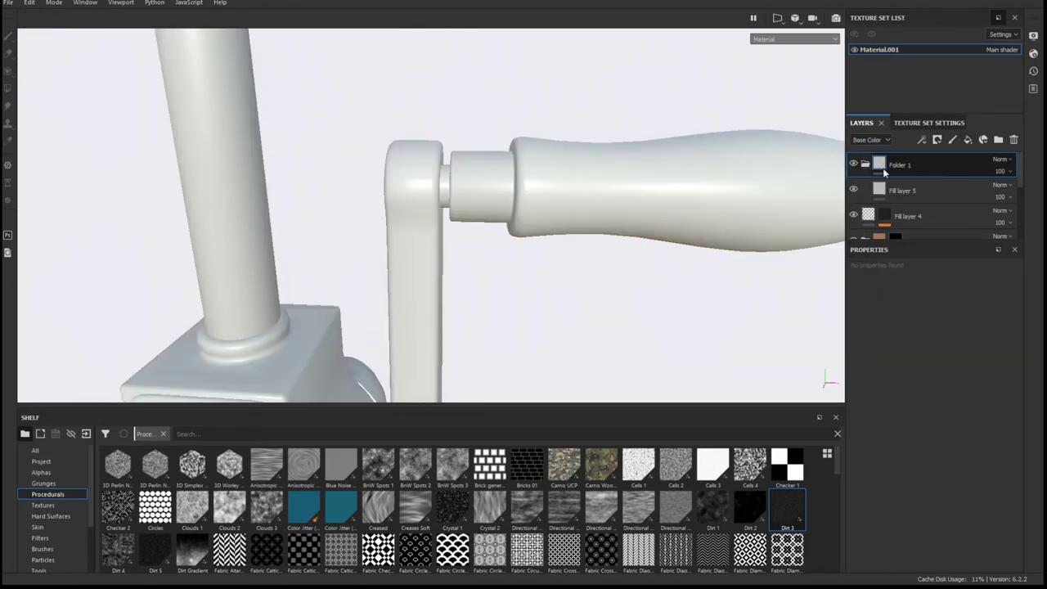
click(937, 139)
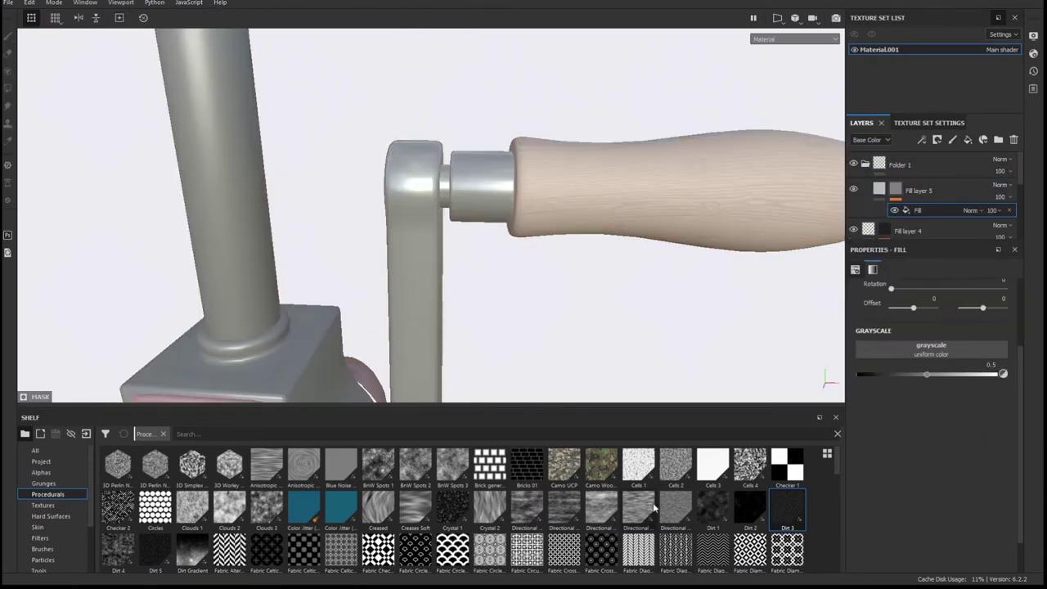
drag(674, 507, 940, 384)
click(918, 190)
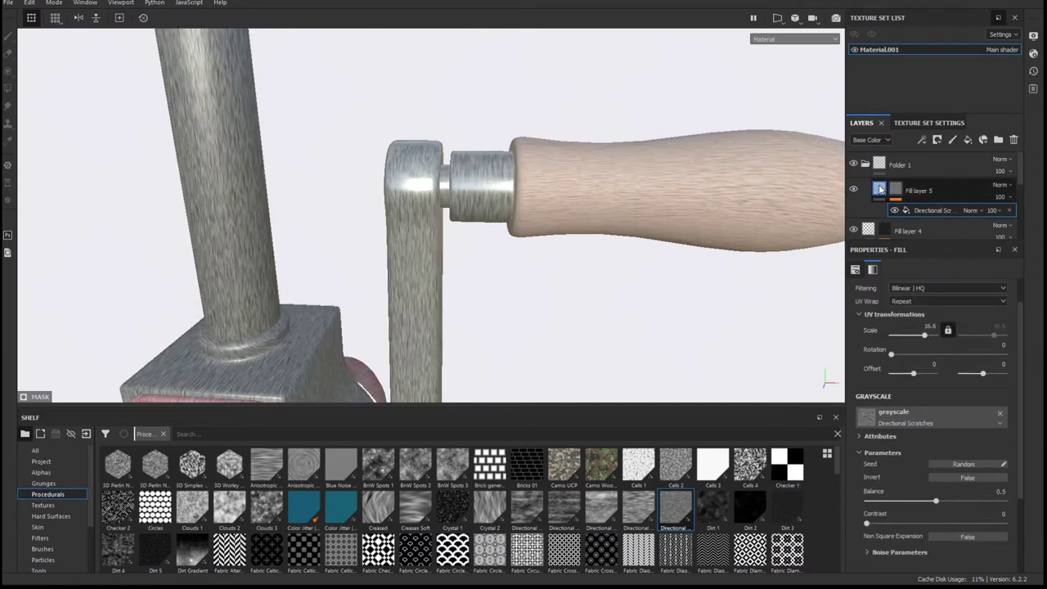
click(995, 412)
Set the scratches to scale 20.64 and balance 0.41, and give Folder 1 a black mask.
alt+drag(685, 217, 692, 285)
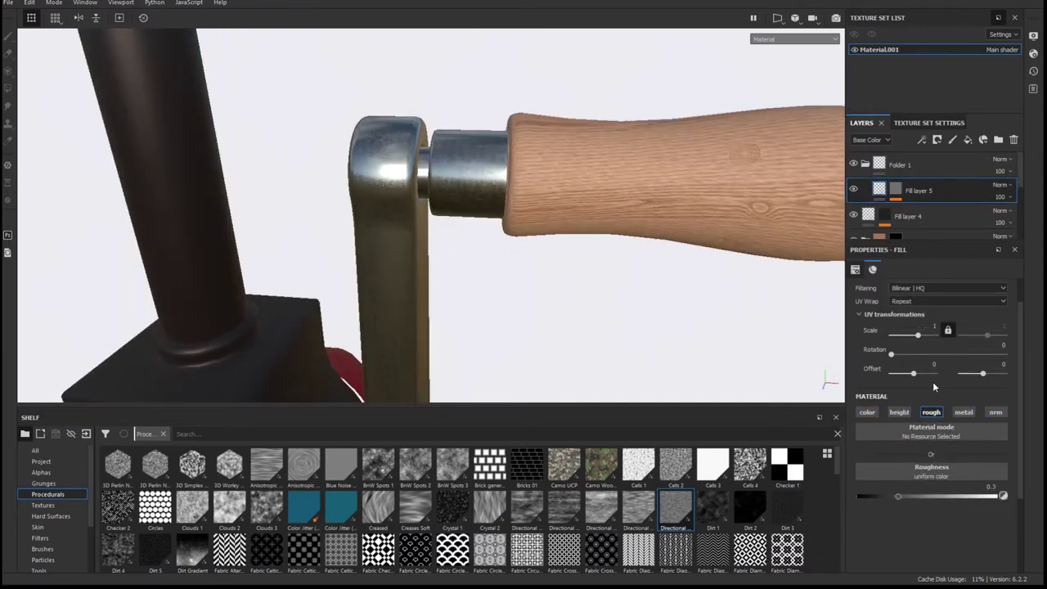
click(895, 199)
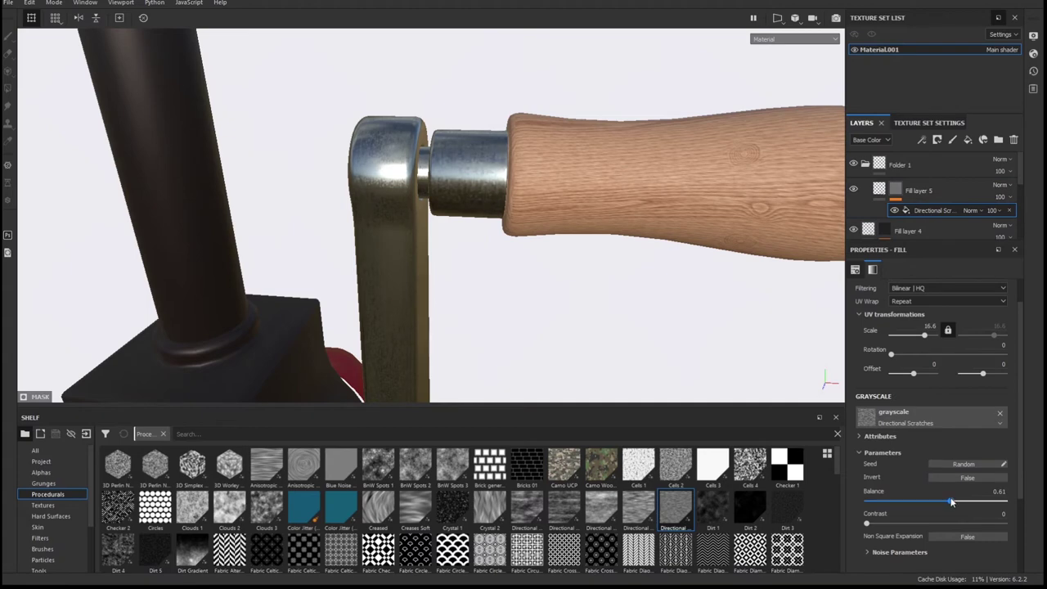
scroll(925, 416, up, 2)
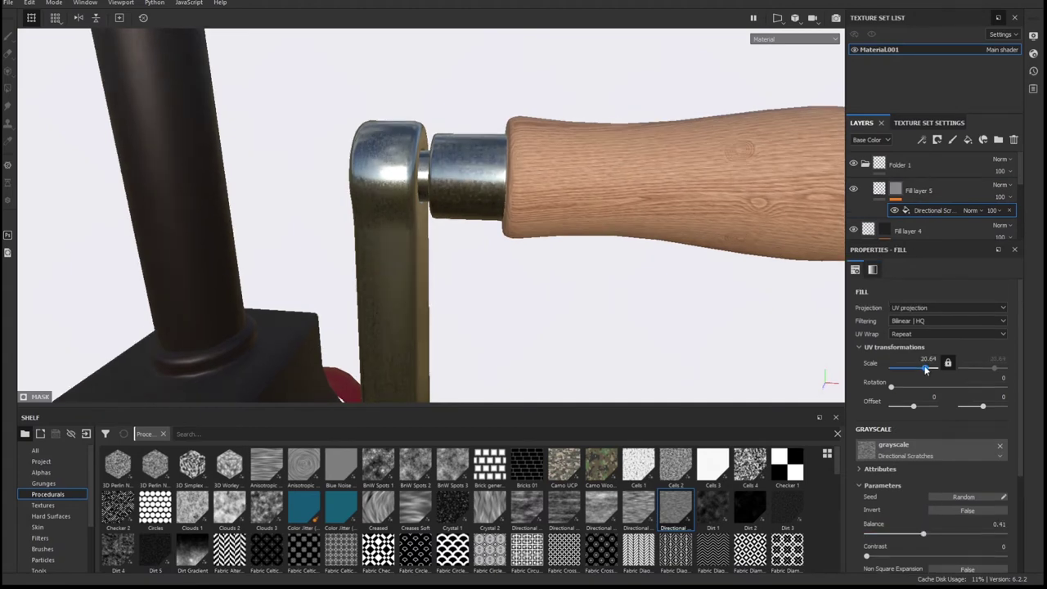
right_click(908, 165)
click(943, 312)
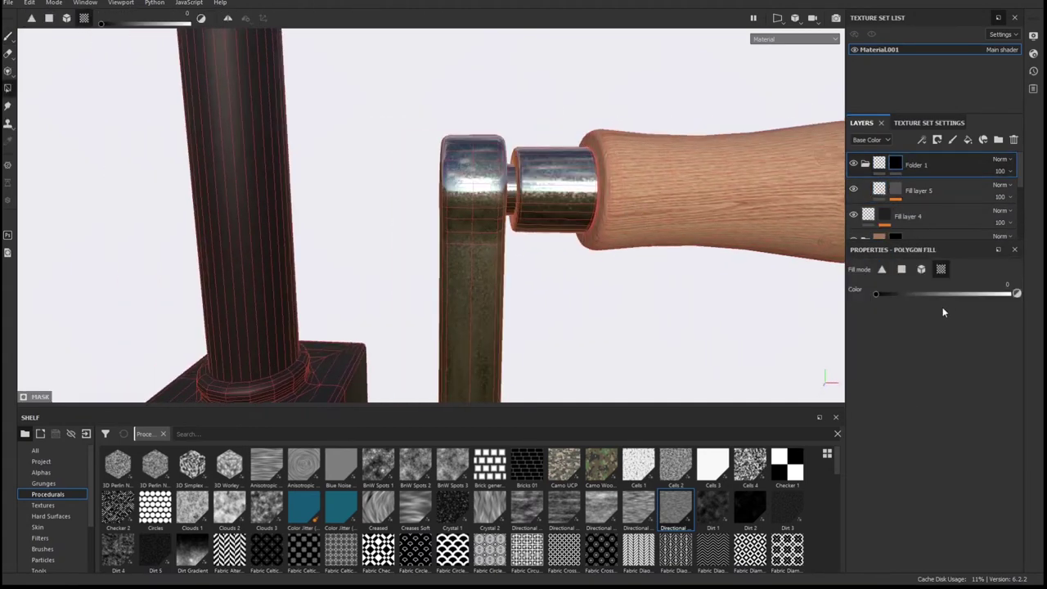
Polygon-fill the chuck ring into Folder 1's black mask so scratches cover only it.
alt+drag(607, 202, 625, 176)
key(1)
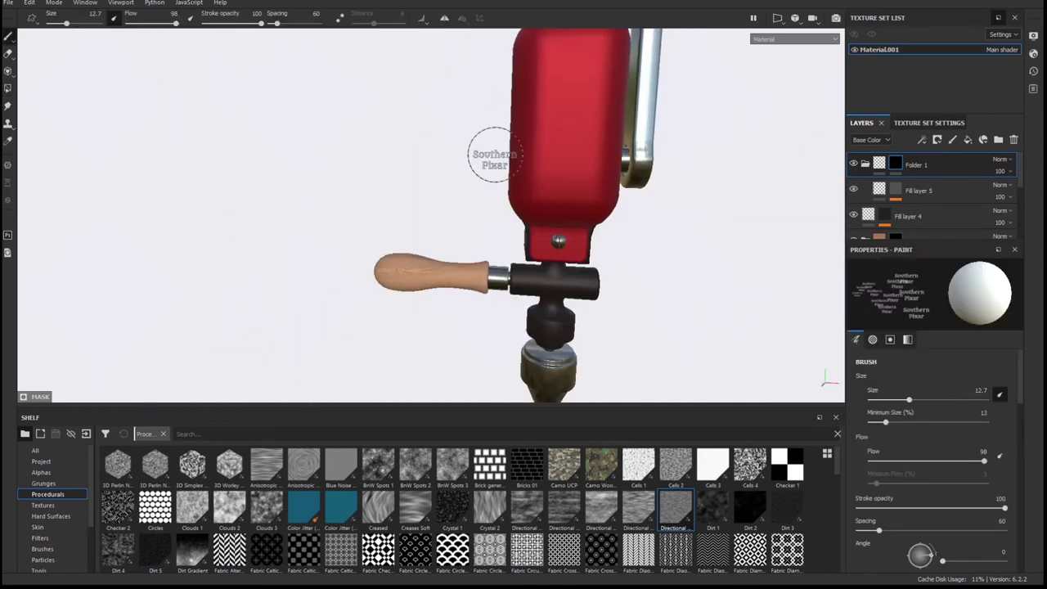
key(4)
alt+middle_drag(605, 343, 632, 281)
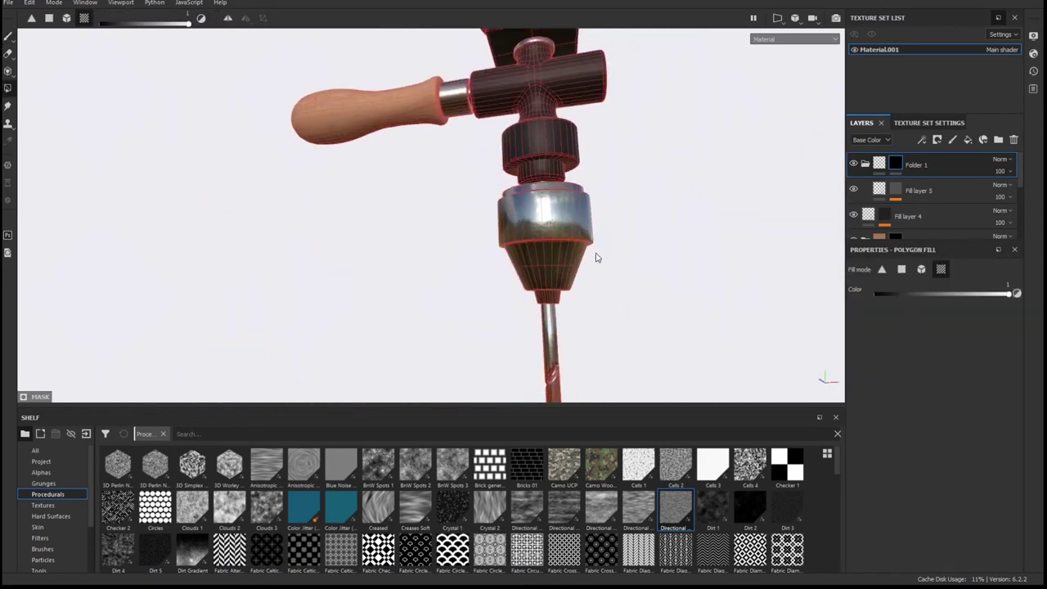
alt+middle_drag(706, 347, 561, 256)
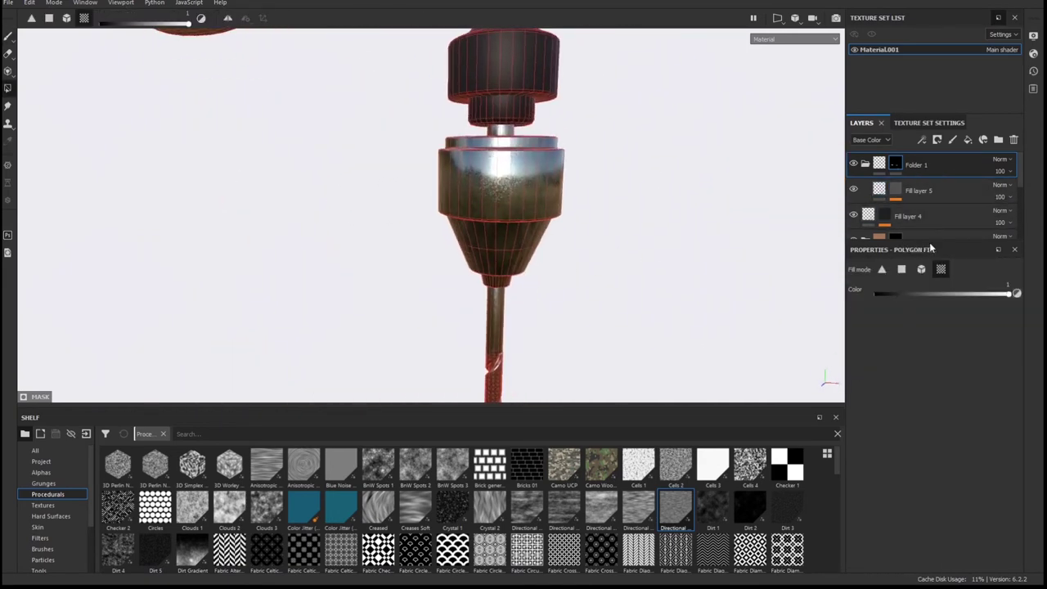
drag(930, 245, 928, 329)
Collapse Folder 1, select Fill layer 2 copy 2, and add Folder 2 with Fill layer 6 on top.
click(864, 164)
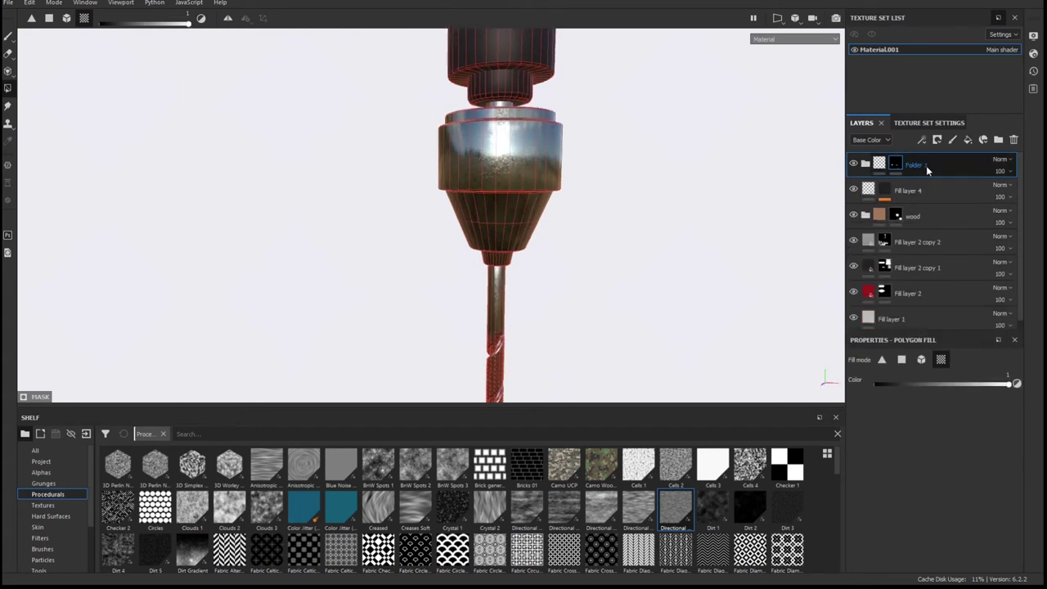
shift+right_drag(670, 245, 621, 252)
alt+drag(622, 252, 603, 238)
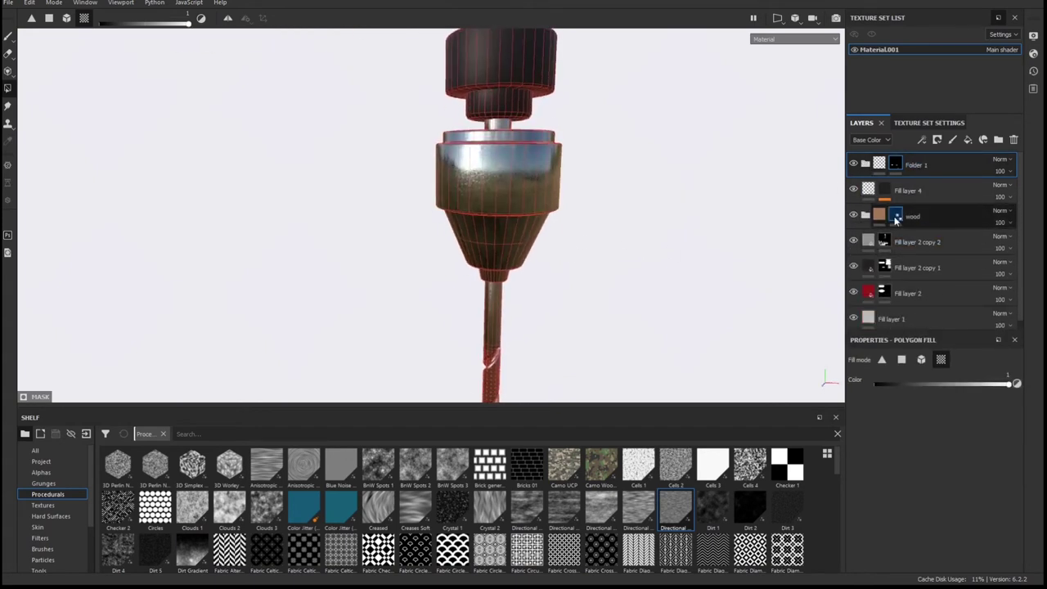
click(899, 215)
click(884, 242)
click(868, 241)
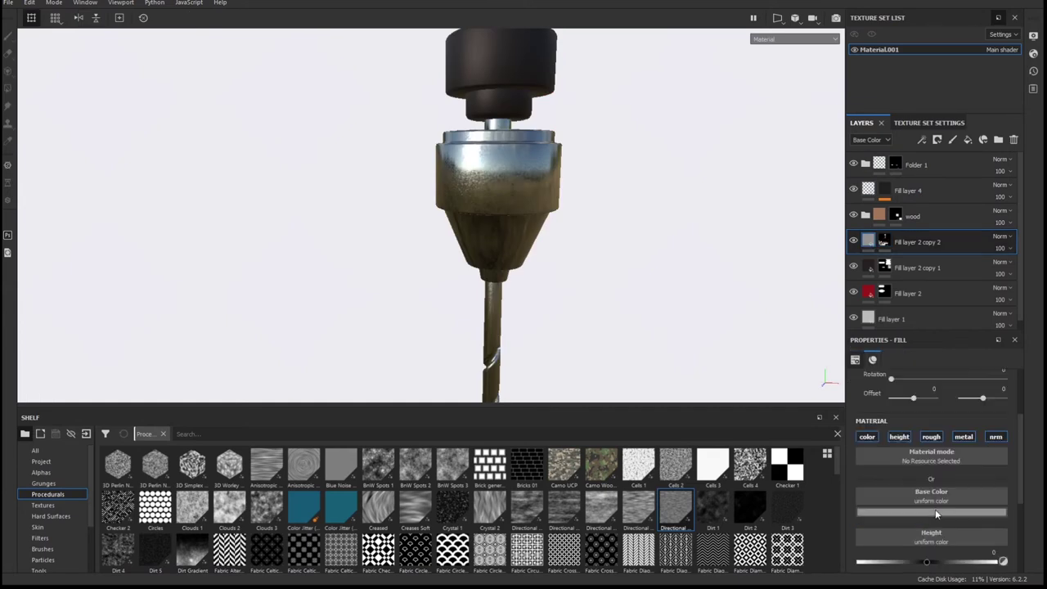
scroll(935, 509, down, 2)
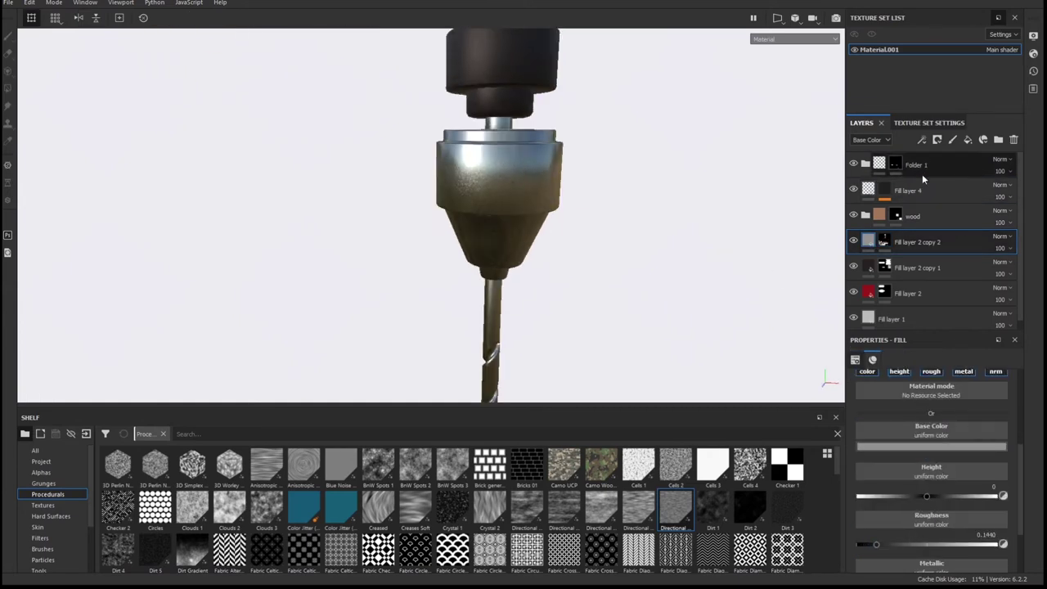
click(967, 139)
double_click(894, 166)
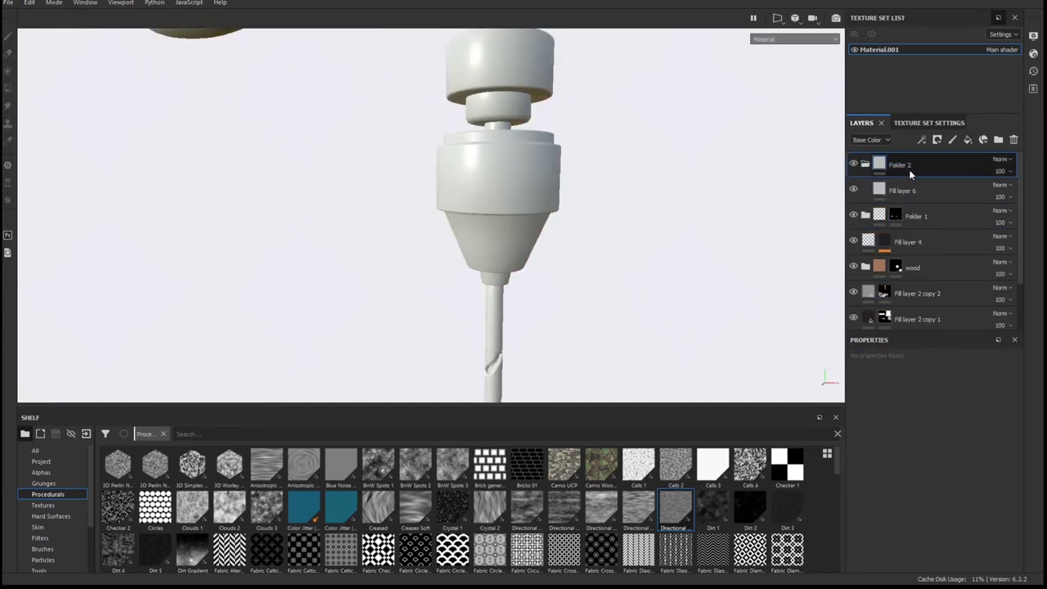
Give Fill layer 6 a black mask with a Stripes fill at scale 40.
alt+drag(607, 255, 649, 234)
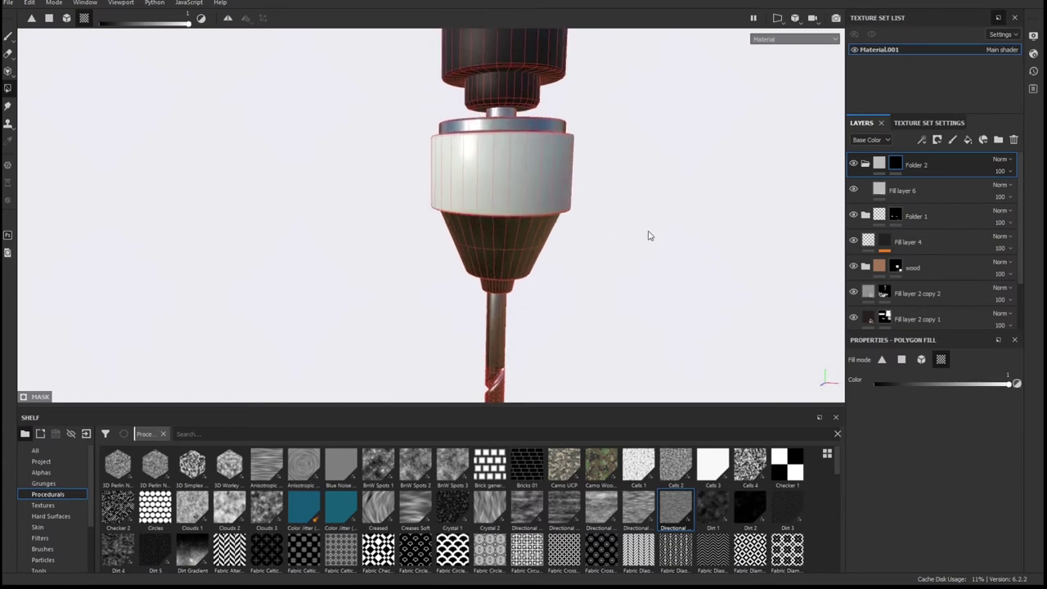
click(915, 190)
click(895, 190)
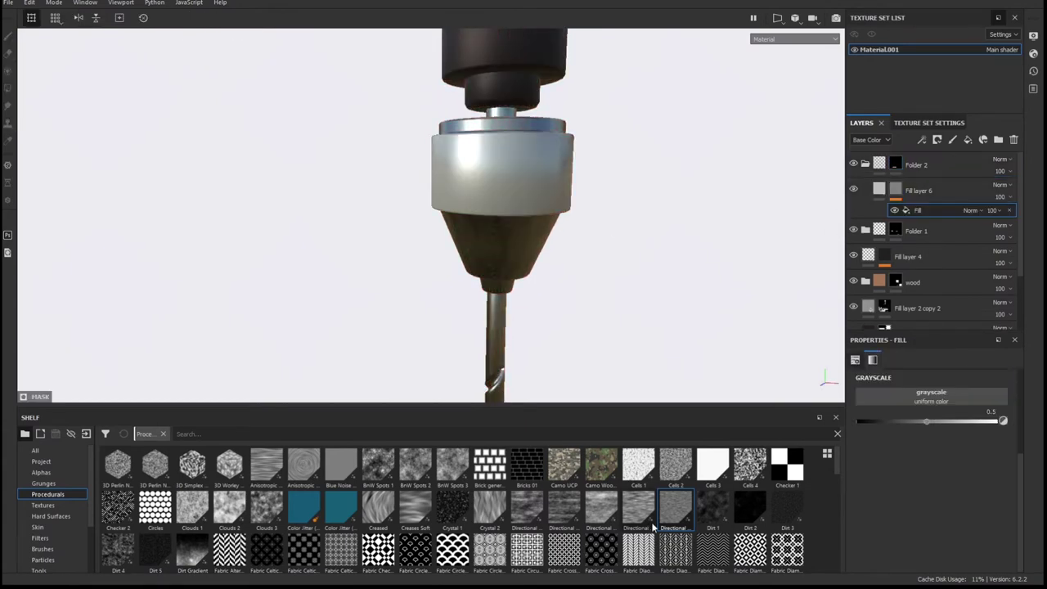
scroll(601, 549, down, 8)
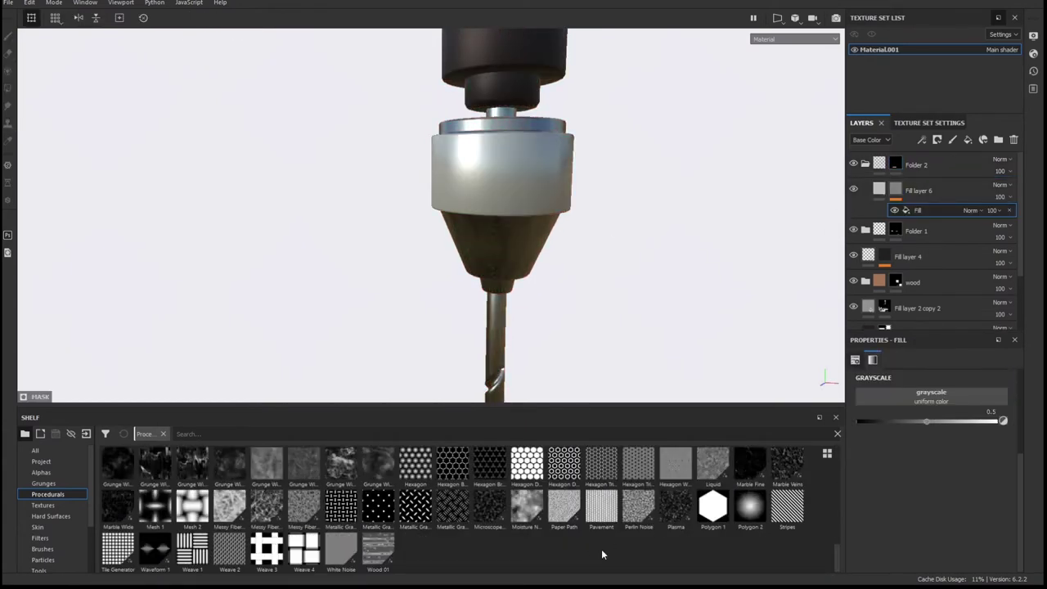
drag(793, 513, 931, 395)
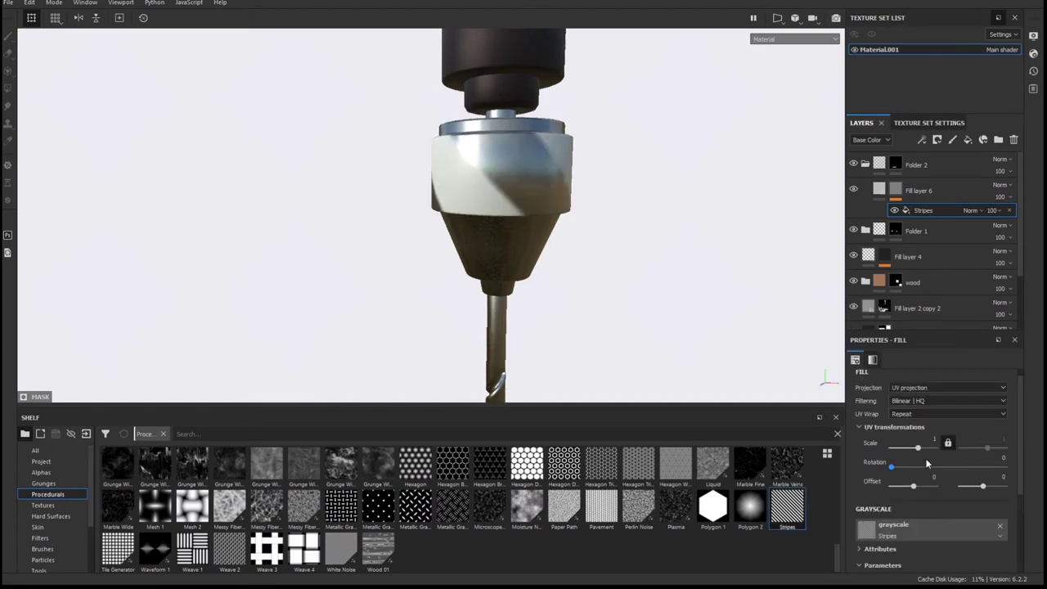
drag(893, 448, 929, 448)
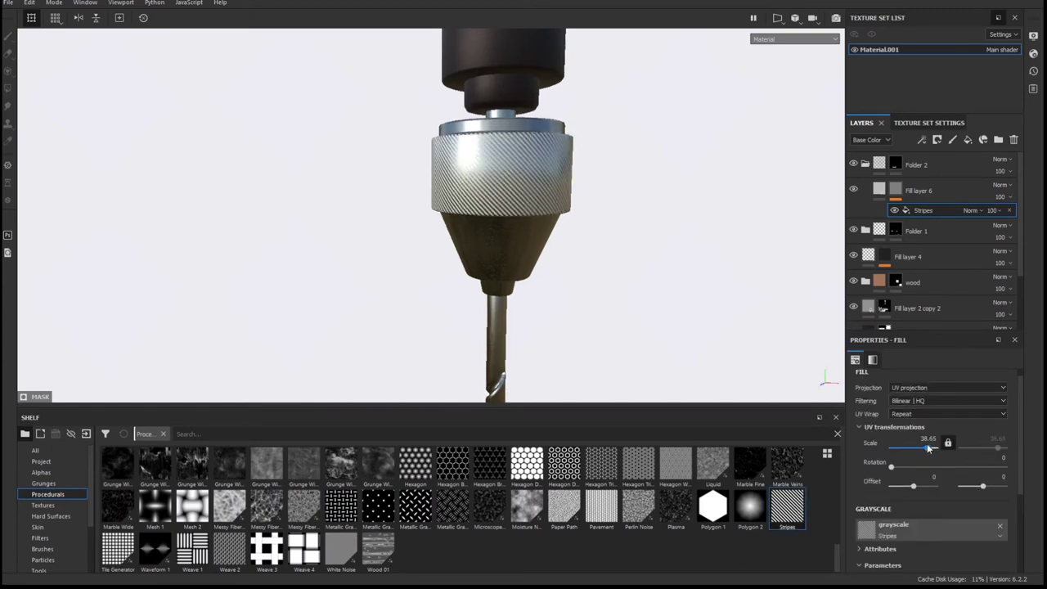
alt+drag(572, 233, 588, 231)
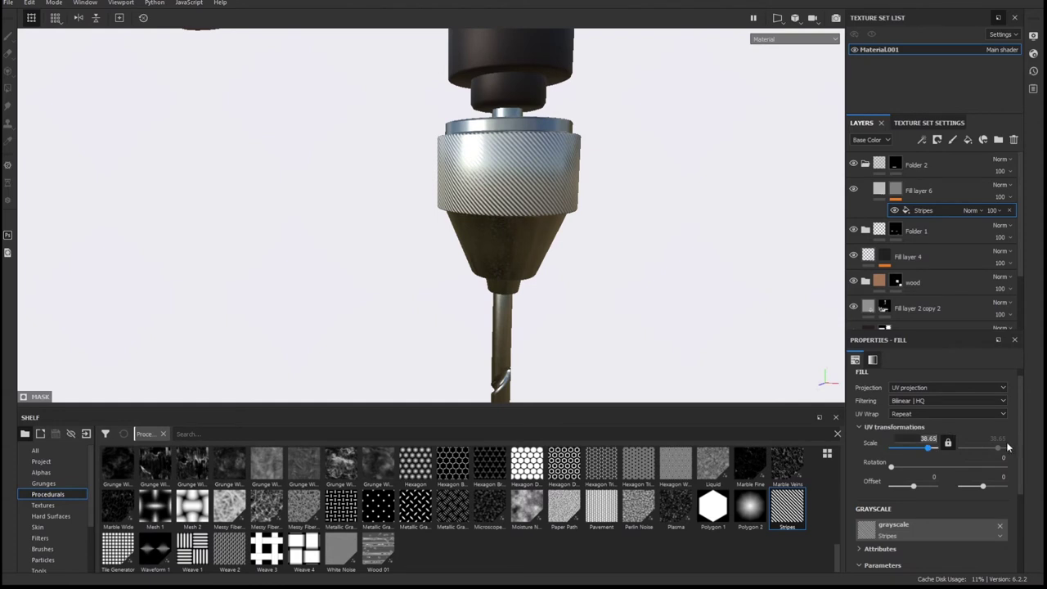
Duplicate the Stripes fill at scale 40 and rotate the copy to 90.87°.
key(ctrl+d)
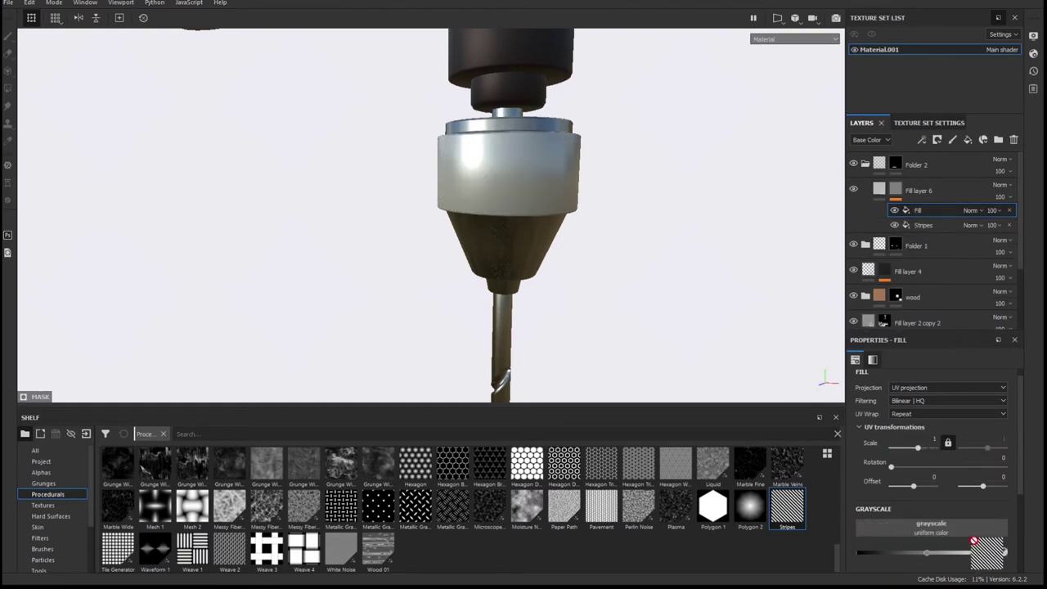
text(40)
key(Return)
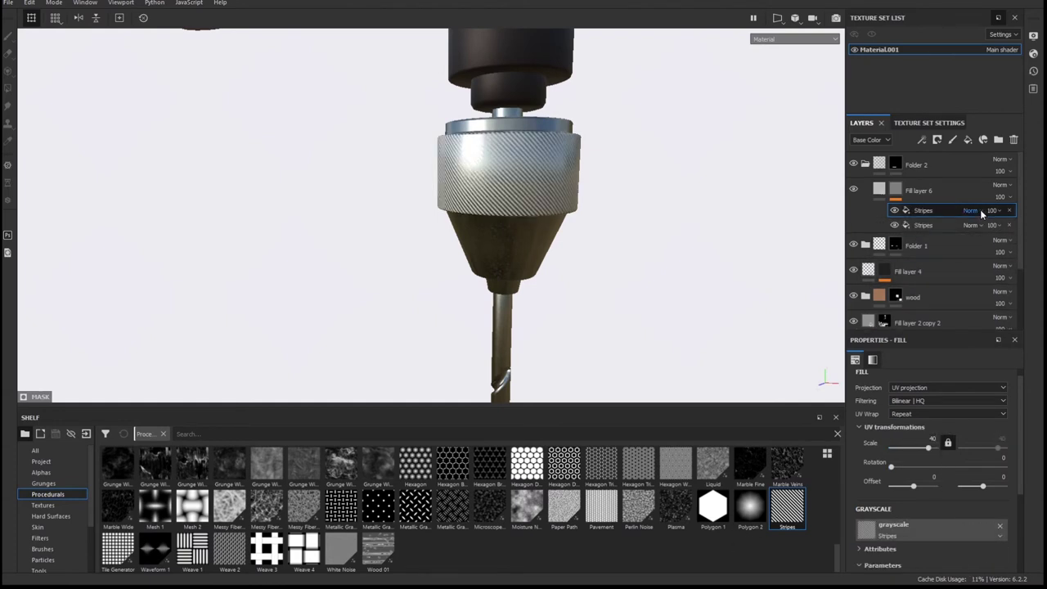
drag(897, 465, 919, 467)
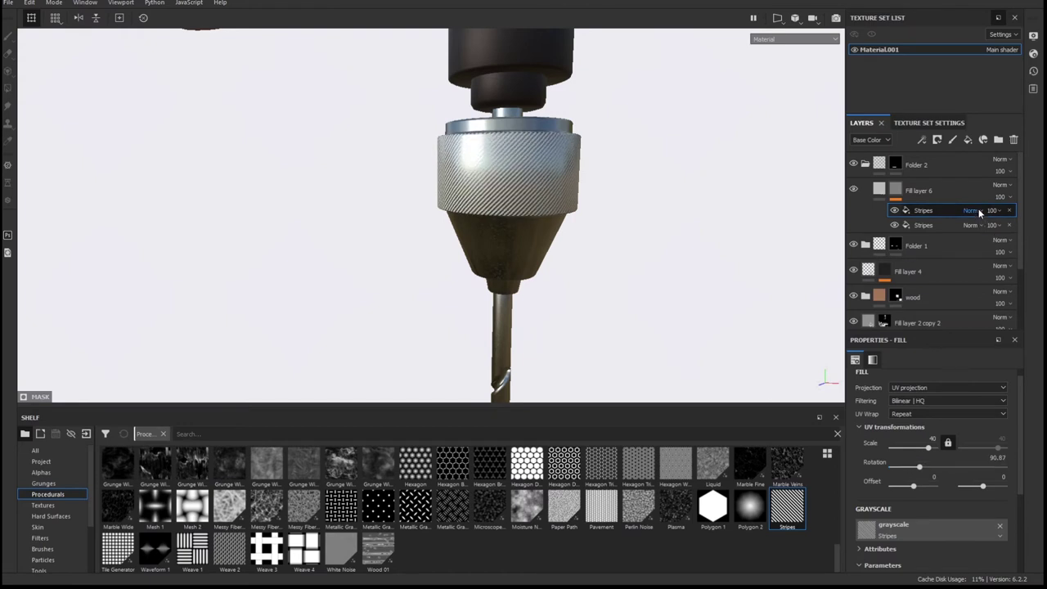
alt+drag(616, 264, 619, 230)
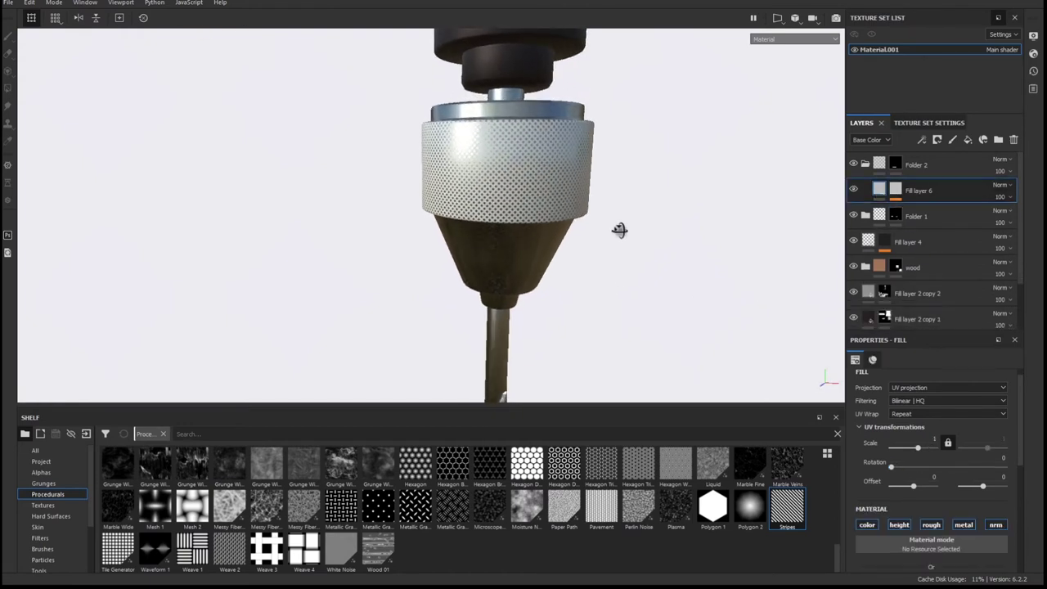
Turn off color, roughness and metallic on Fill layer 6, leaving only height.
click(872, 529)
click(917, 532)
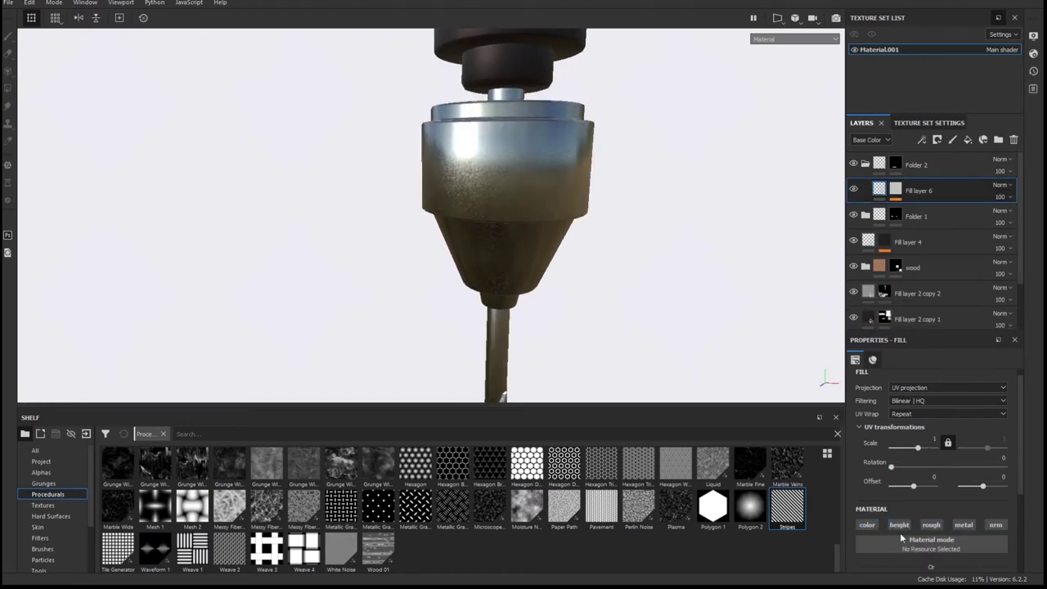
click(895, 190)
Narrow both Stripes patterns' width to about 0.24.
click(917, 210)
click(891, 520)
scroll(902, 511, down, 2)
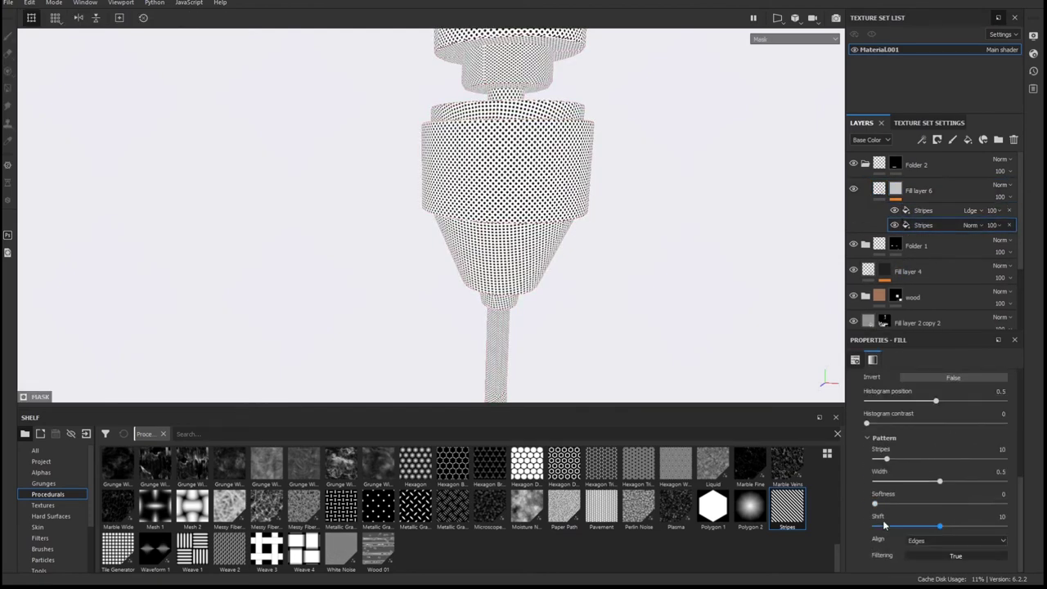
mouse_move(940, 483)
mouse_down()
mouse_move(904, 483)
mouse_move(925, 481)
mouse_up()
key(Up)
scroll(887, 522, down, 2)
Set Fill layer 6's height to -0.035 to carve the diamond knurl.
click(878, 190)
scroll(528, 250, up, 2)
alt+drag(528, 251, 616, 290)
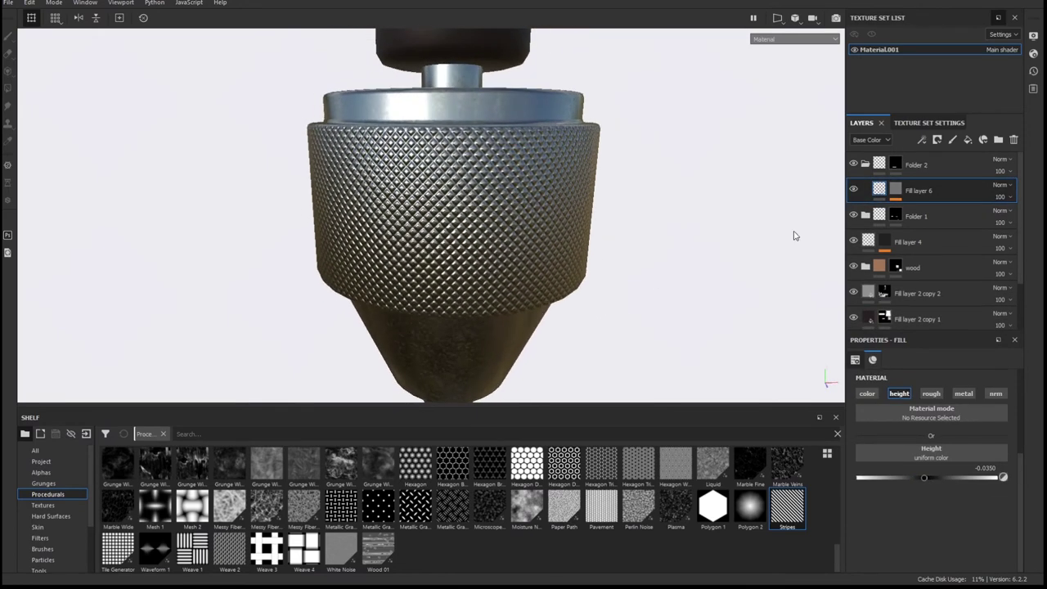
click(897, 191)
click(907, 195)
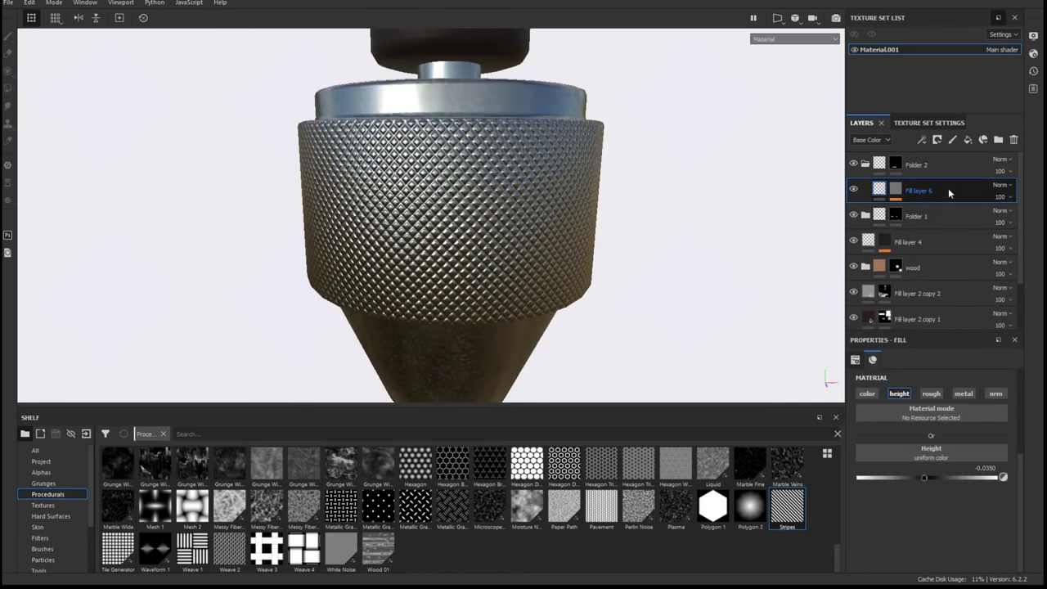
Lower the lower Stripes effect's scale from 40 to 30.
scroll(556, 255, down, 5)
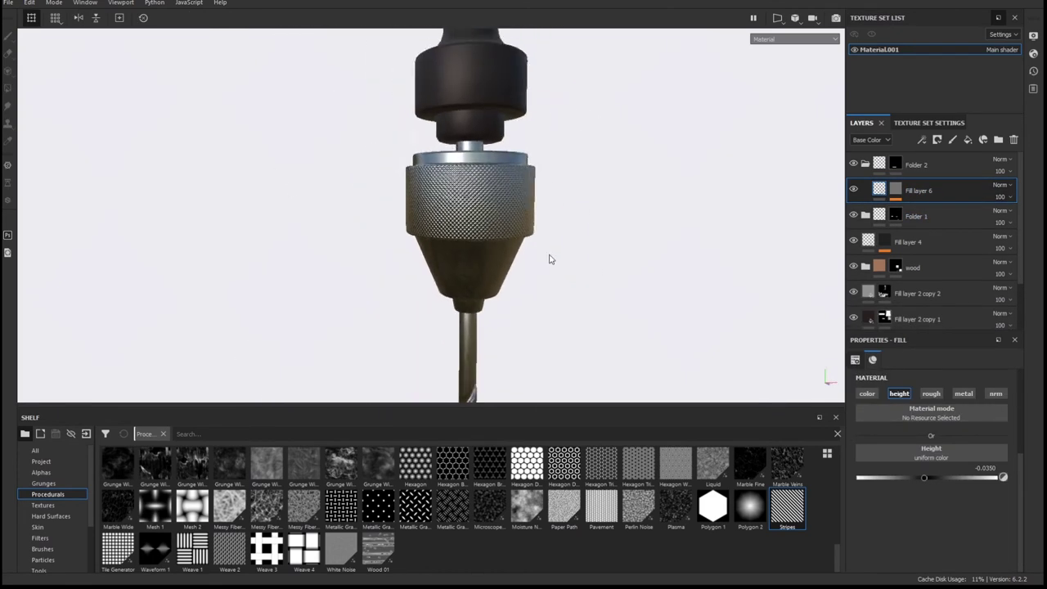
scroll(577, 252, up, 2)
scroll(581, 250, up, 2)
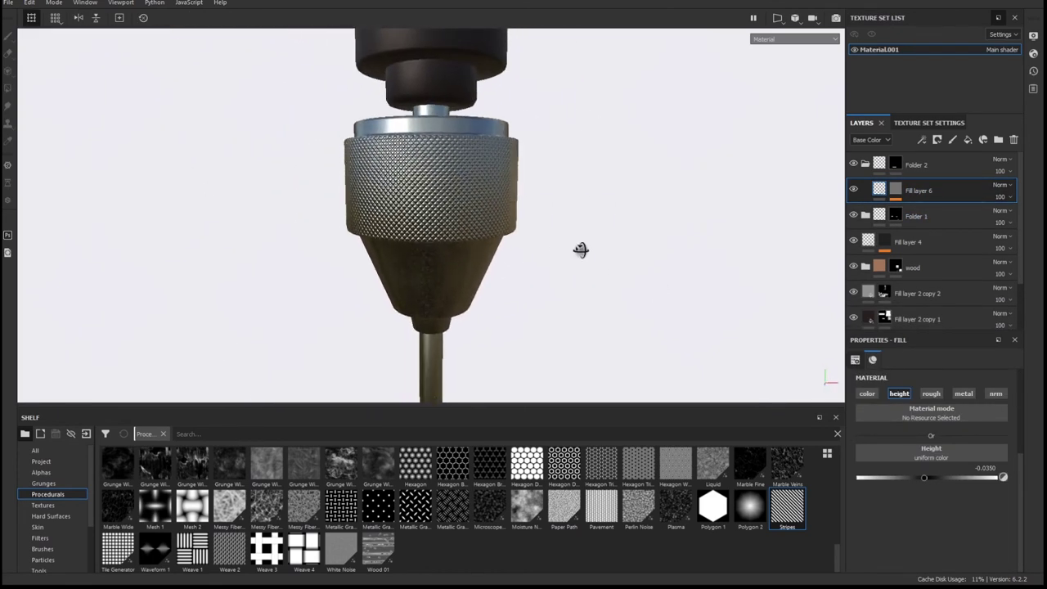
scroll(582, 251, down, 1)
scroll(545, 283, down, 2)
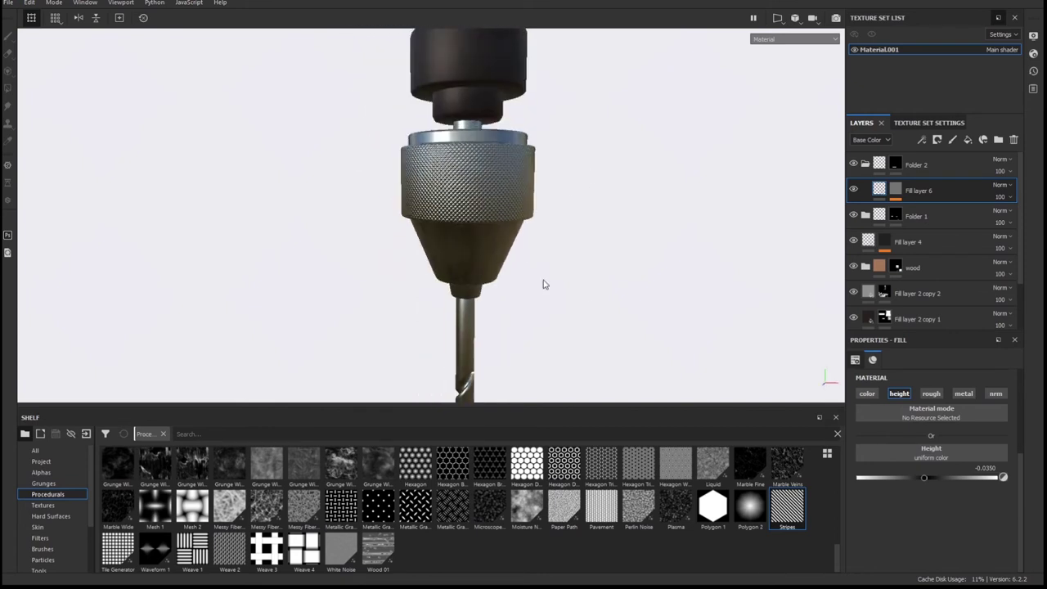
scroll(531, 270, down, 2)
scroll(511, 256, up, 1)
scroll(532, 294, down, 2)
scroll(224, 187, down, 2)
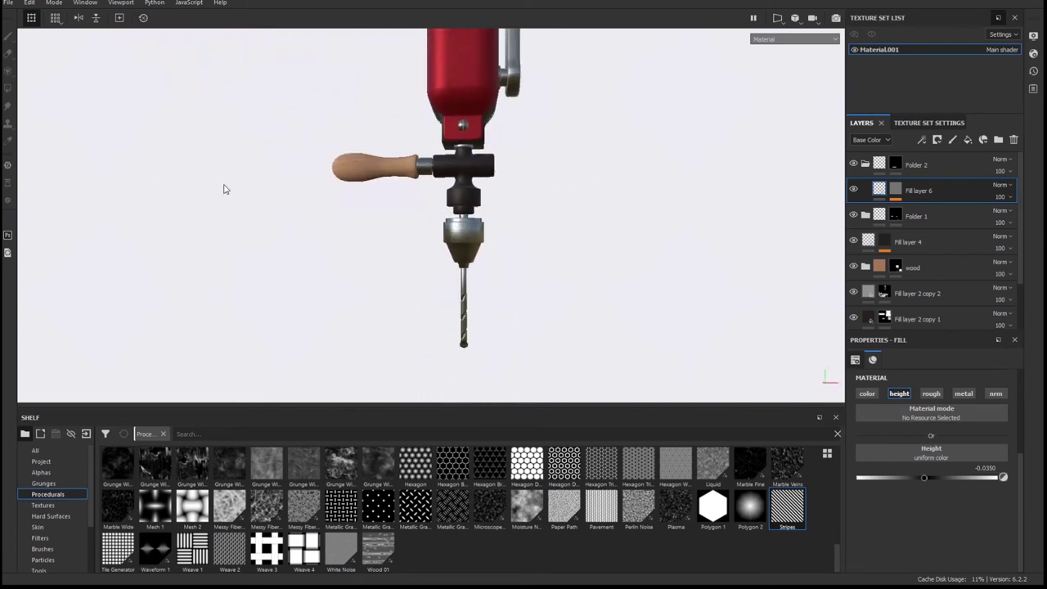
scroll(567, 273, up, 3)
scroll(577, 276, up, 1)
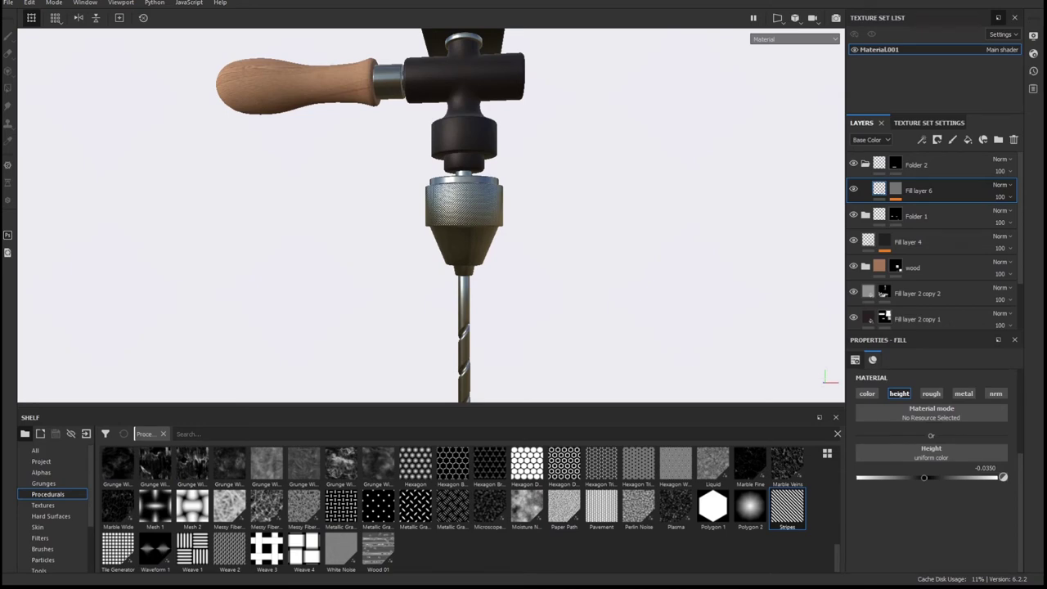
scroll(540, 190, up, 2)
drag(787, 507, 916, 189)
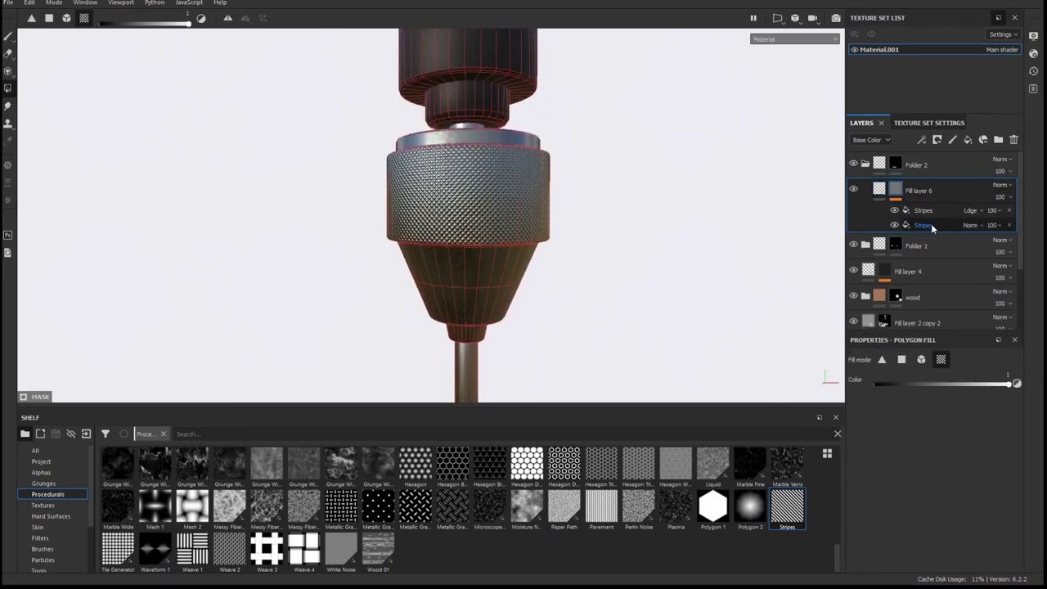
drag(1014, 453, 1011, 450)
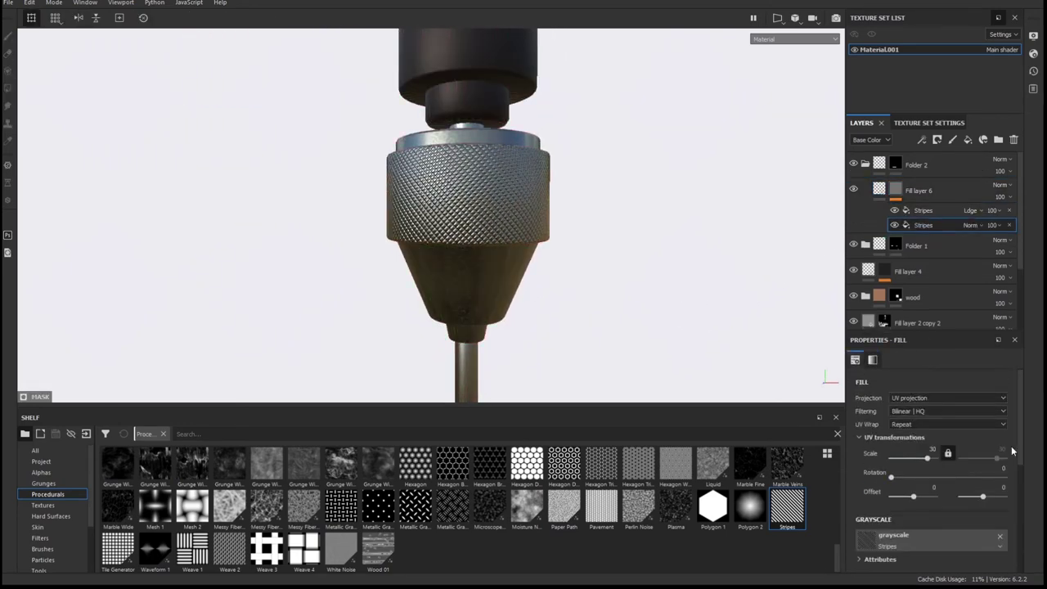
Check the upper Stripes effect also reads 30, then return to Fill layer 6's material view.
click(919, 210)
scroll(441, 270, down, 3)
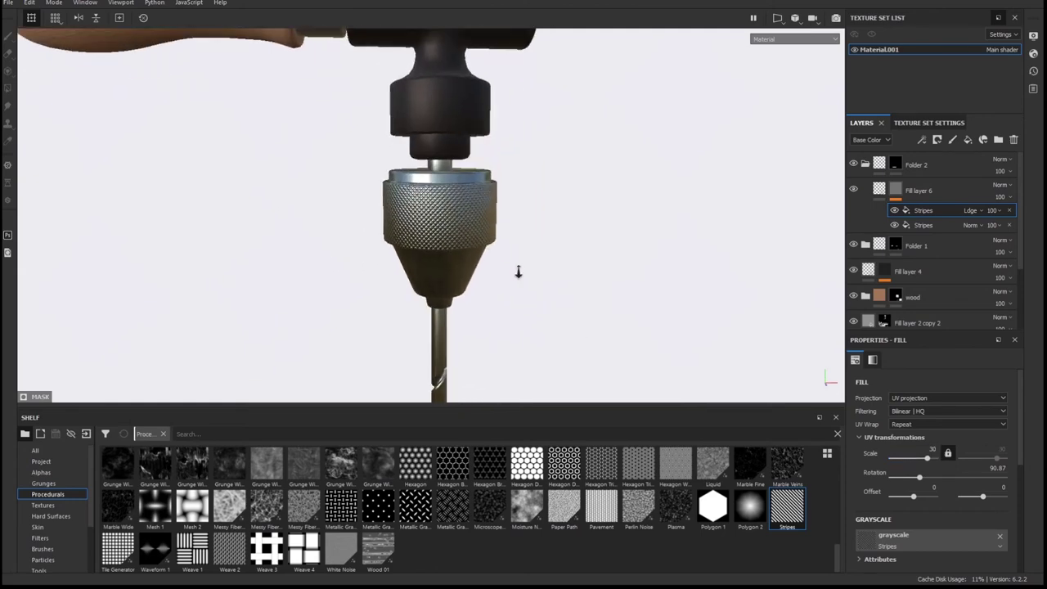
scroll(588, 267, up, 4)
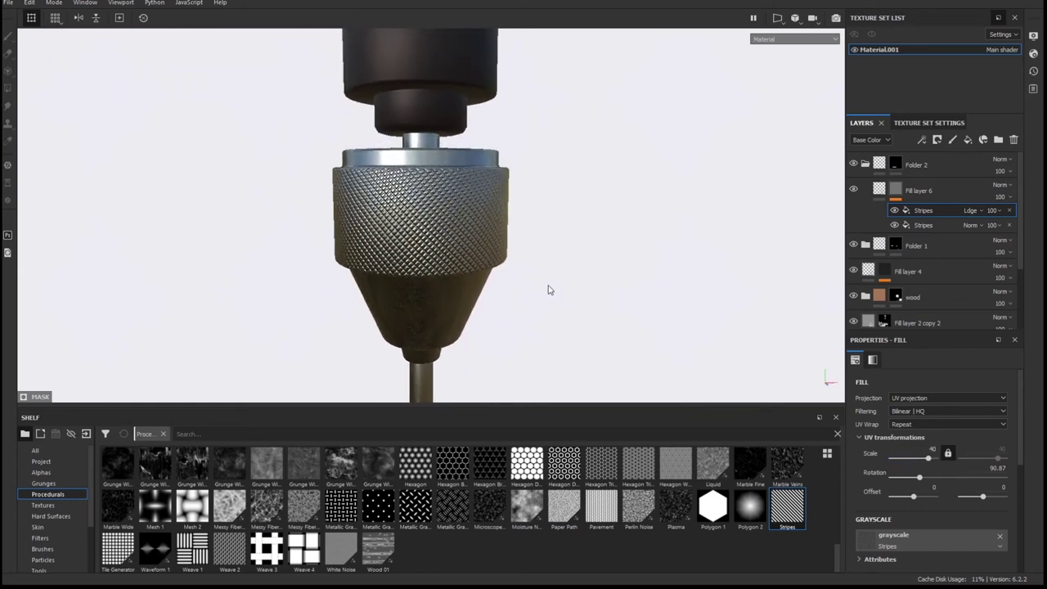
scroll(549, 289, up, 2)
alt+click(894, 190)
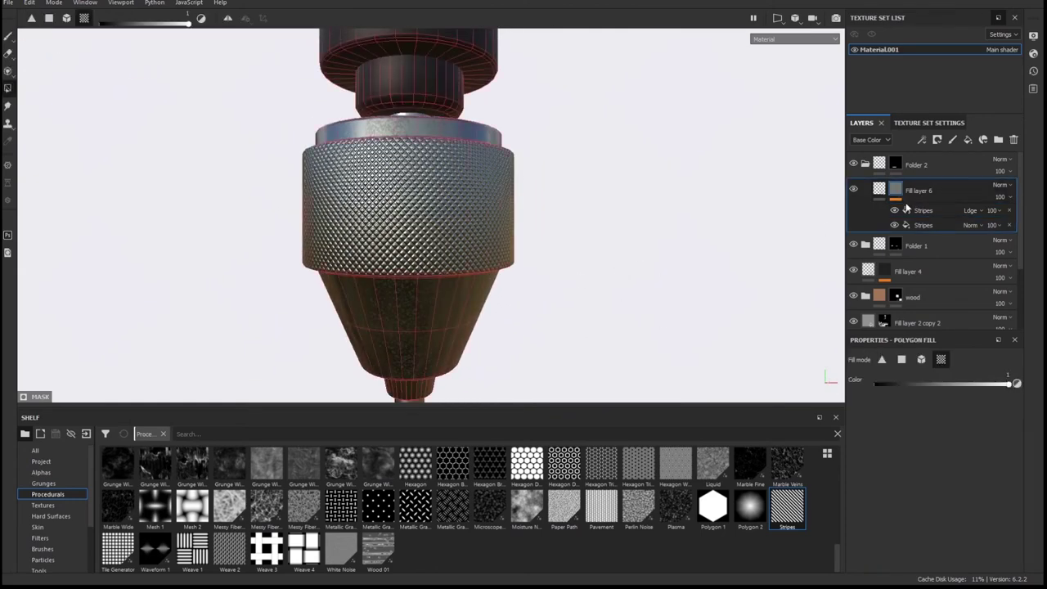
click(922, 210)
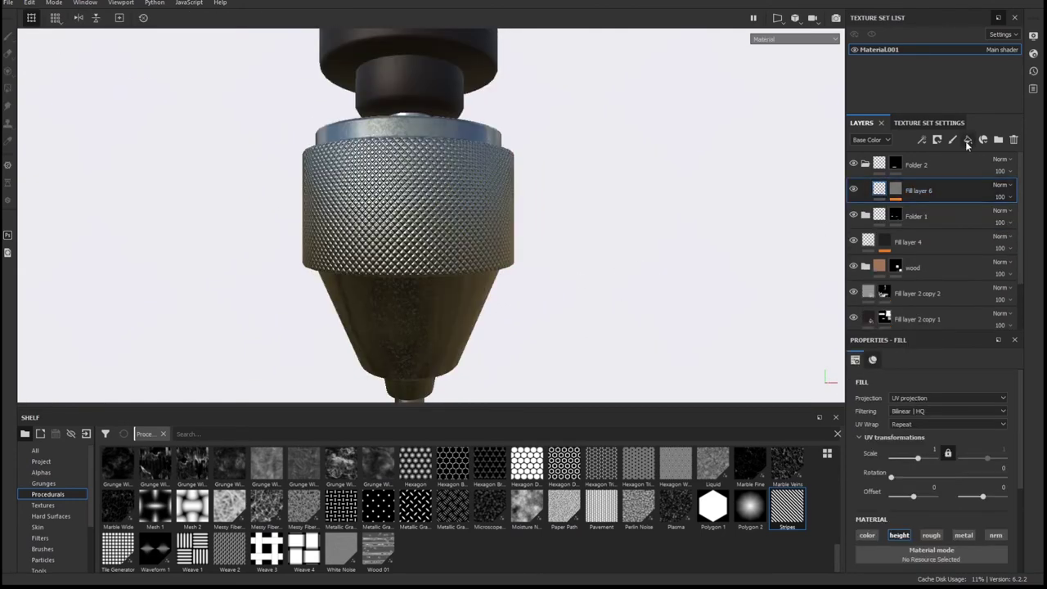
Fill Fill layer 7's mask with Fill layer 6's knurl mask, linked and inverted.
right_click(896, 190)
click(945, 278)
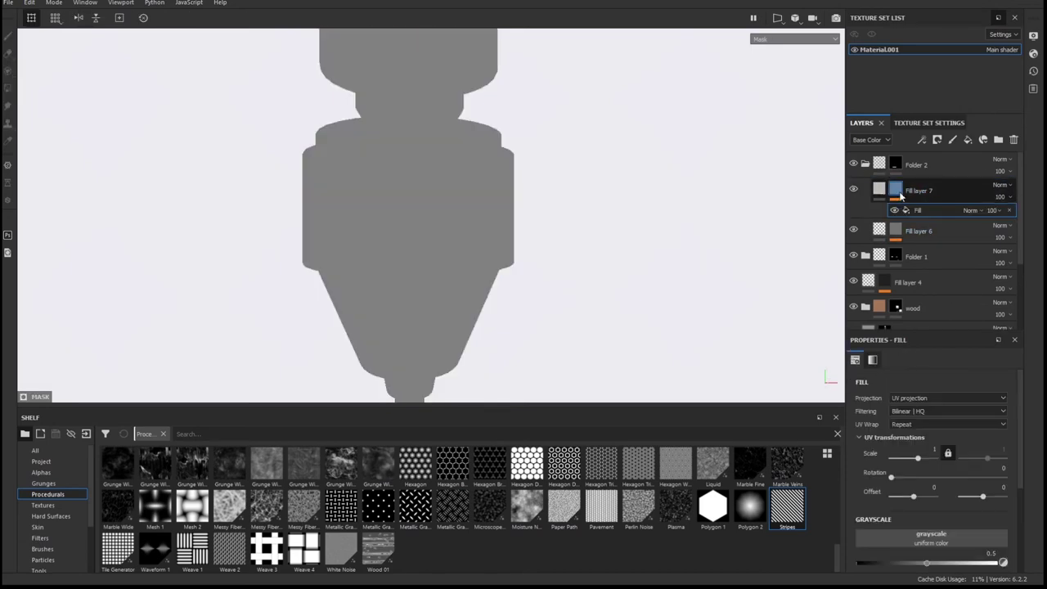
click(969, 439)
click(941, 484)
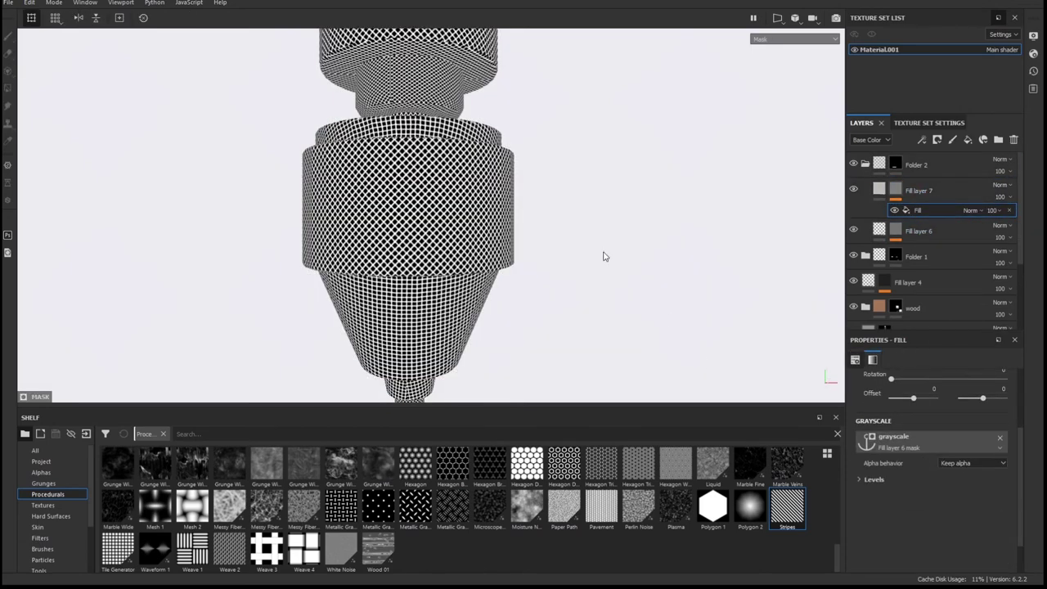
click(963, 526)
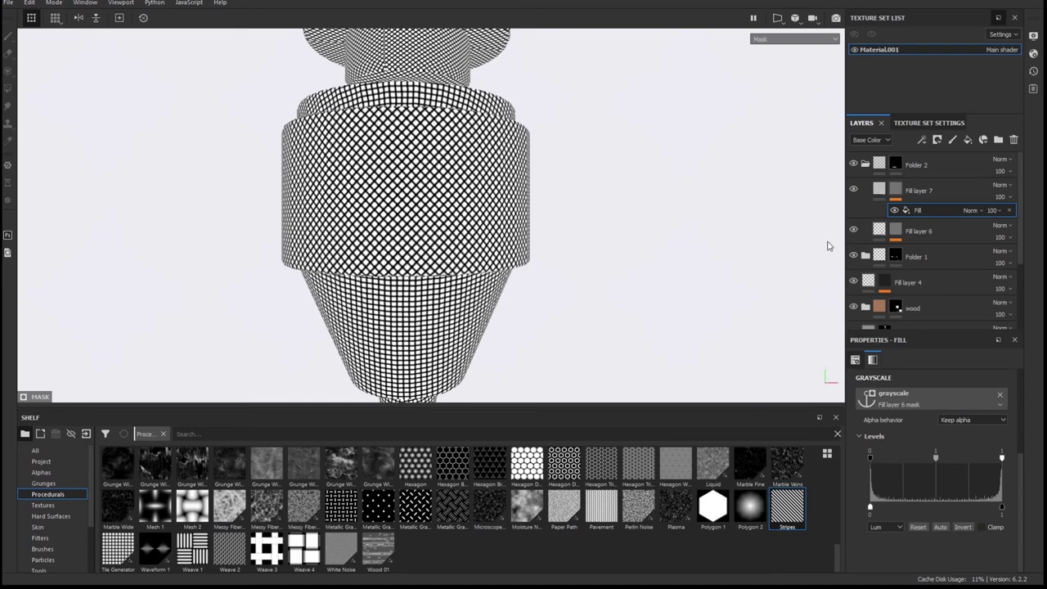
Add a Bevel filter to the mask with distance about -0.096.
click(972, 279)
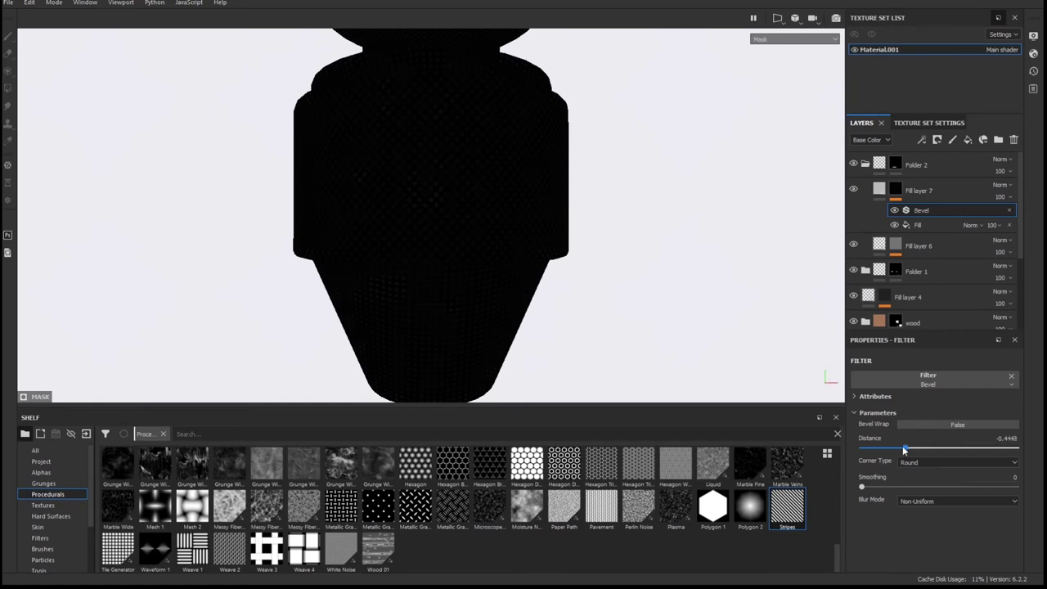
mouse_move(903, 449)
mouse_down()
mouse_move(946, 451)
mouse_move(925, 451)
mouse_up()
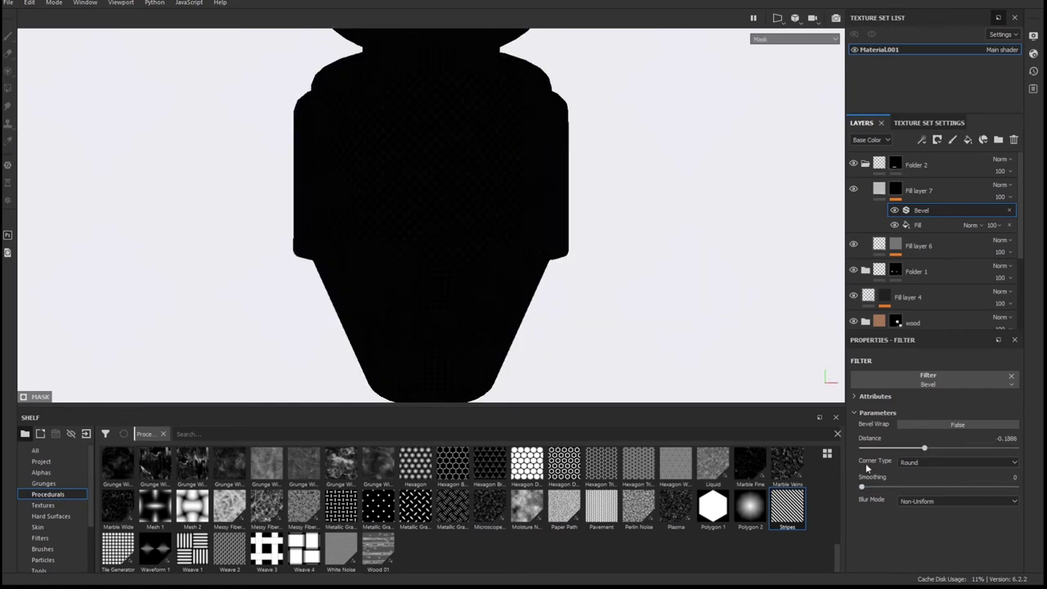
key(f)
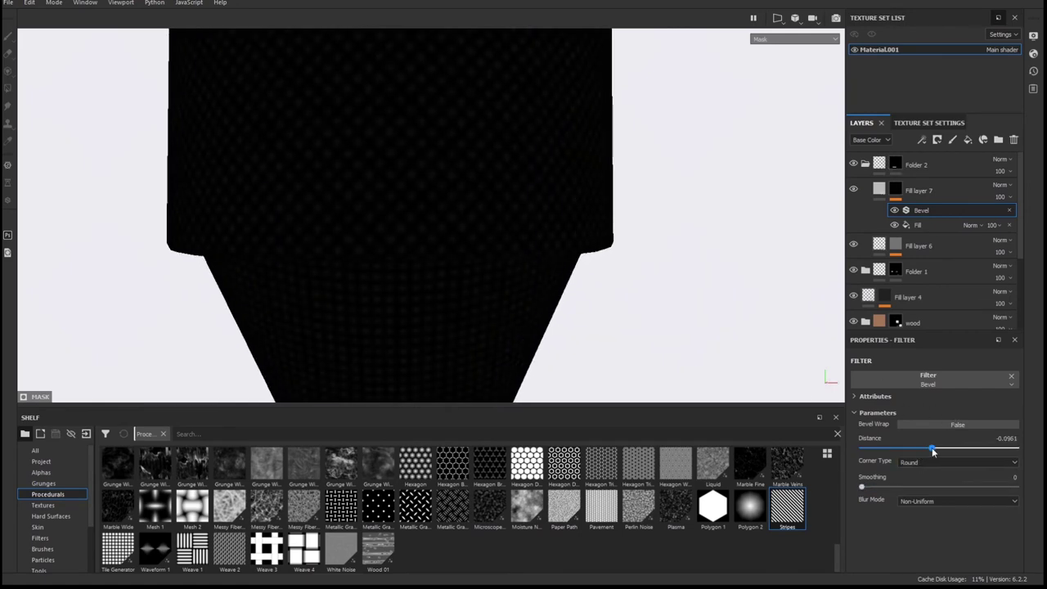
drag(933, 451, 940, 451)
Make Fill layer 7 height-only, with color off and height raised to 0.41.
click(876, 189)
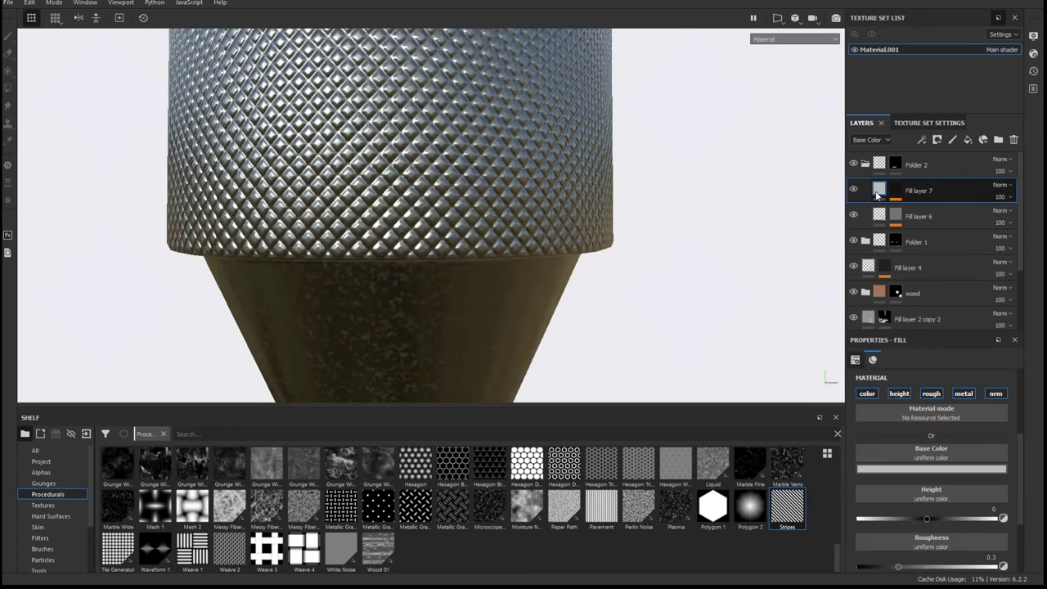
click(898, 393)
click(866, 393)
drag(925, 476, 958, 479)
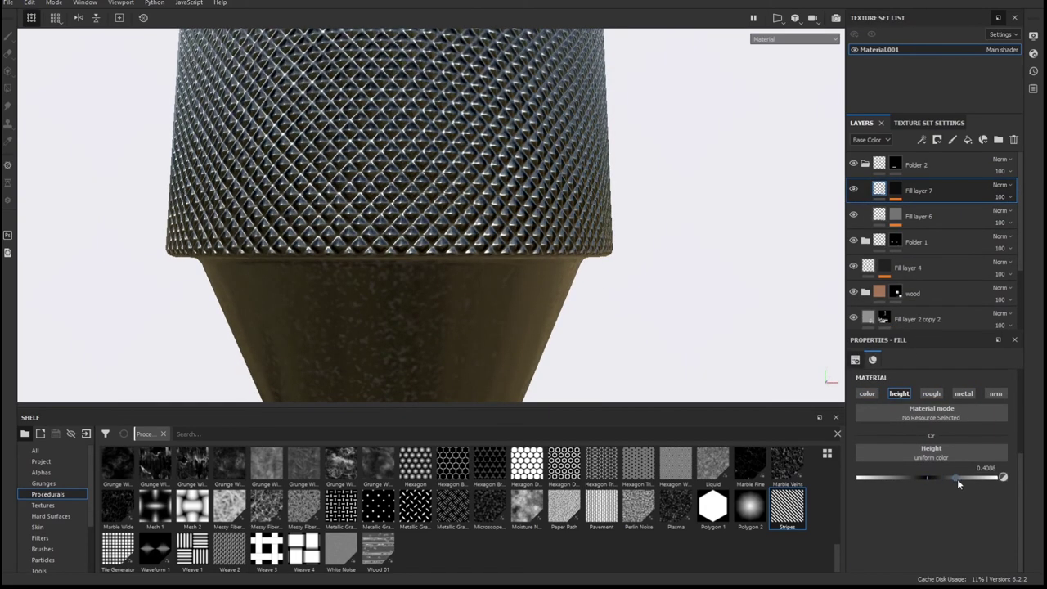
scroll(565, 308, down, 4)
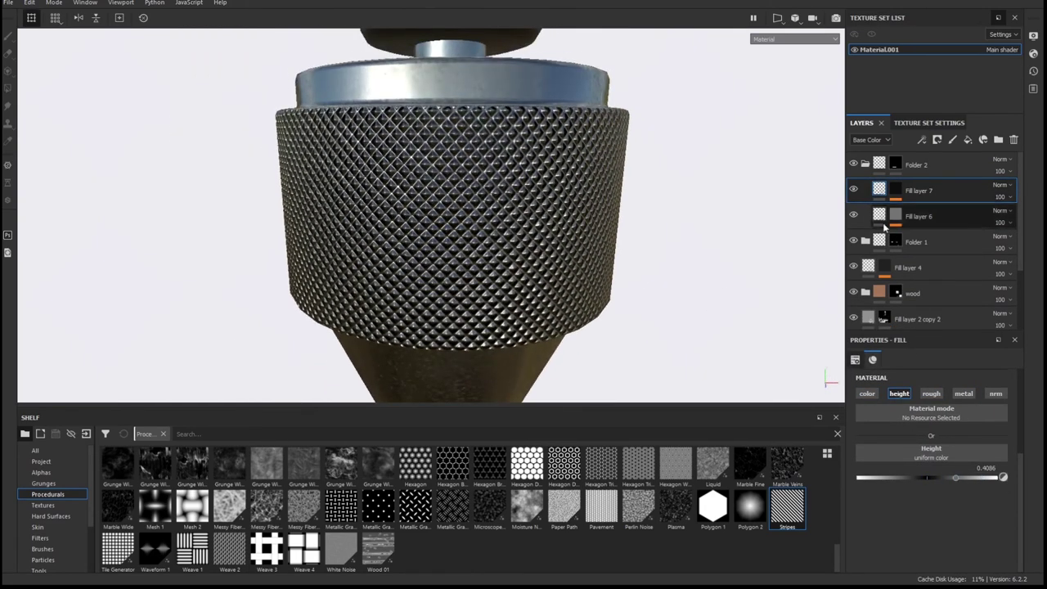
Add Levels to Fill layer 7's mask with midpoint 0.525, then zoom out over the drill.
click(896, 190)
click(921, 210)
mouse_move(934, 384)
mouse_down()
mouse_move(924, 385)
mouse_move(938, 384)
mouse_up()
alt+drag(605, 245, 635, 250)
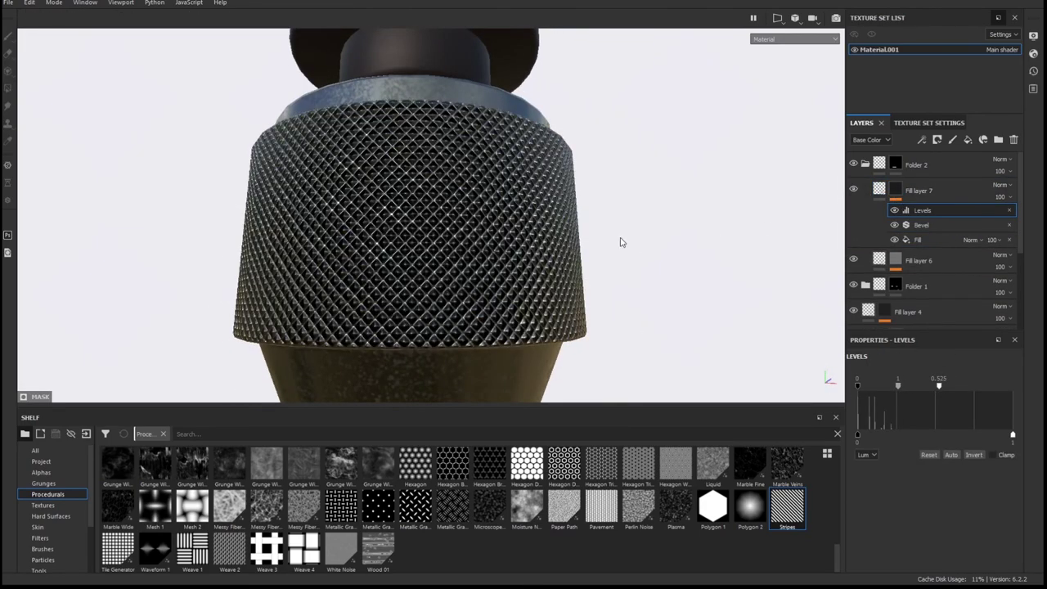
alt+drag(619, 242, 542, 299)
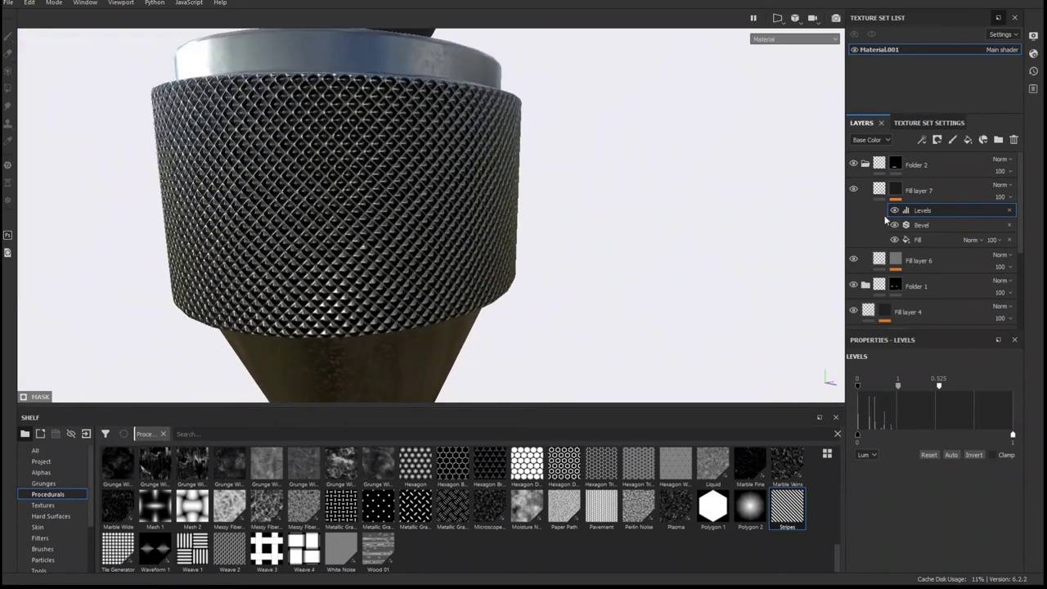
alt+right_drag(572, 253, 251, 179)
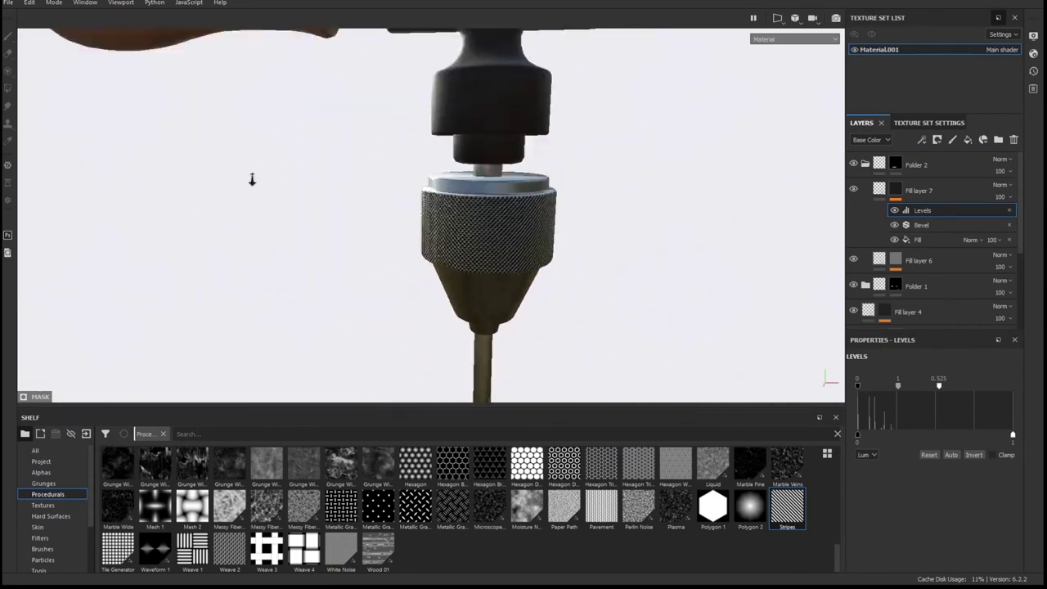
mouse_move(252, 179)
alt+middle_down()
mouse_move(529, 298)
mouse_move(504, 228)
mouse_move(440, 260)
mouse_move(517, 241)
alt+middle_up()
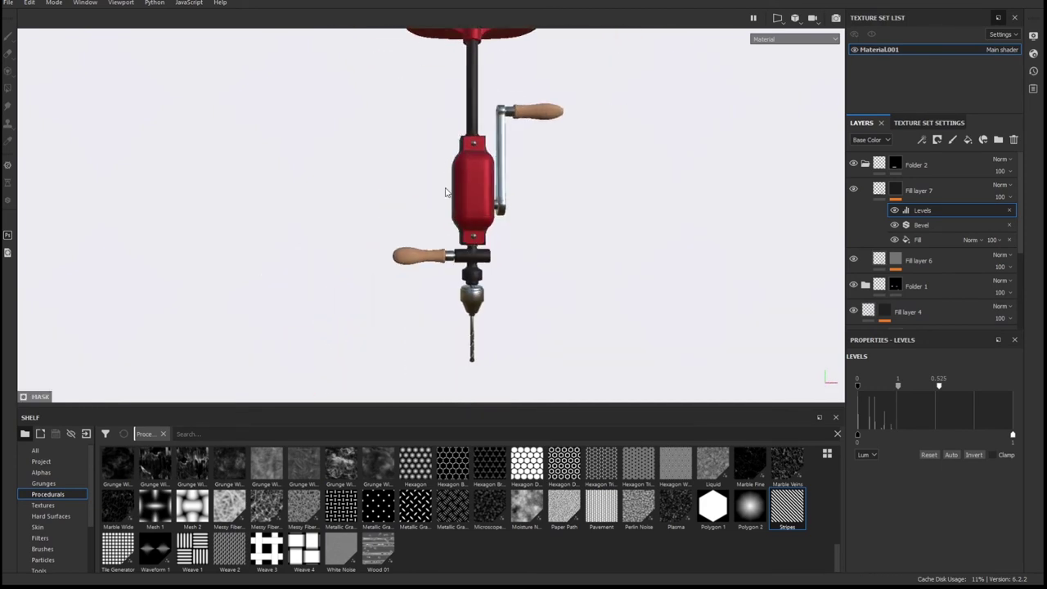
Search the shelf for 'font' and create Fill layer 8 with its mask selected.
alt+right_drag(513, 247, 596, 257)
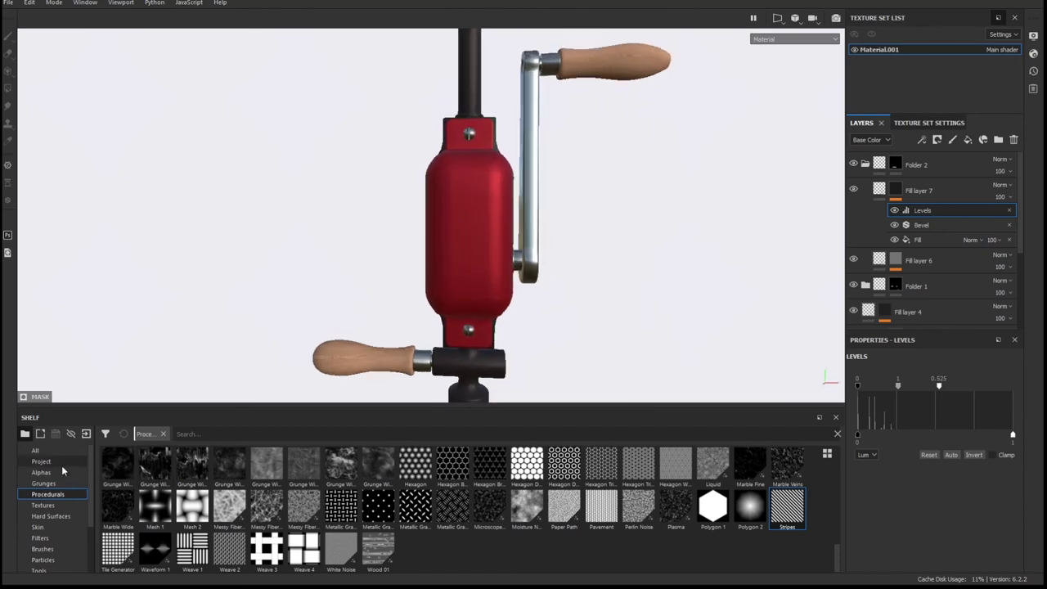
click(37, 450)
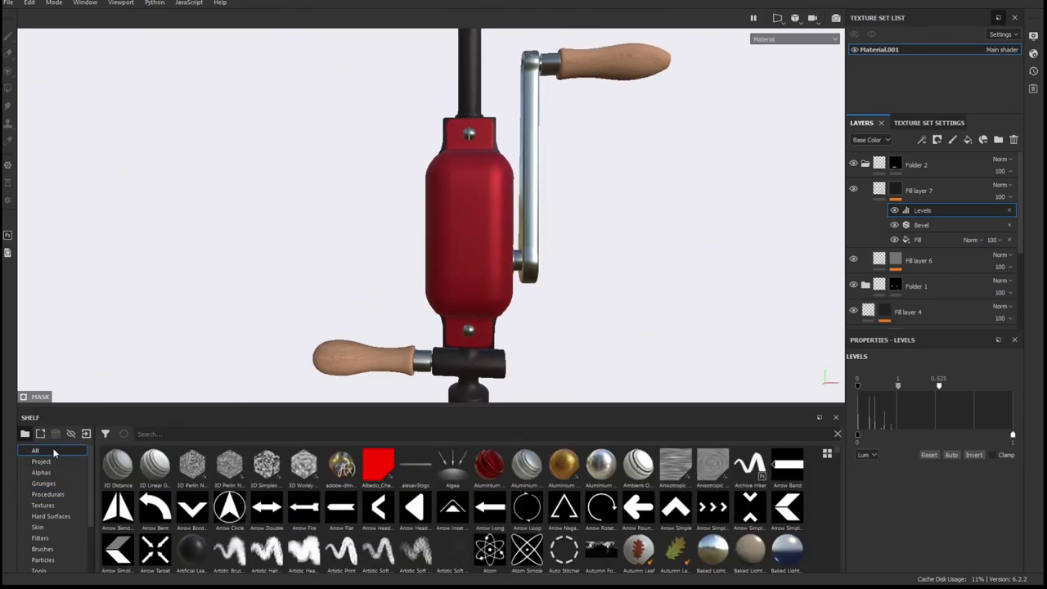
click(171, 435)
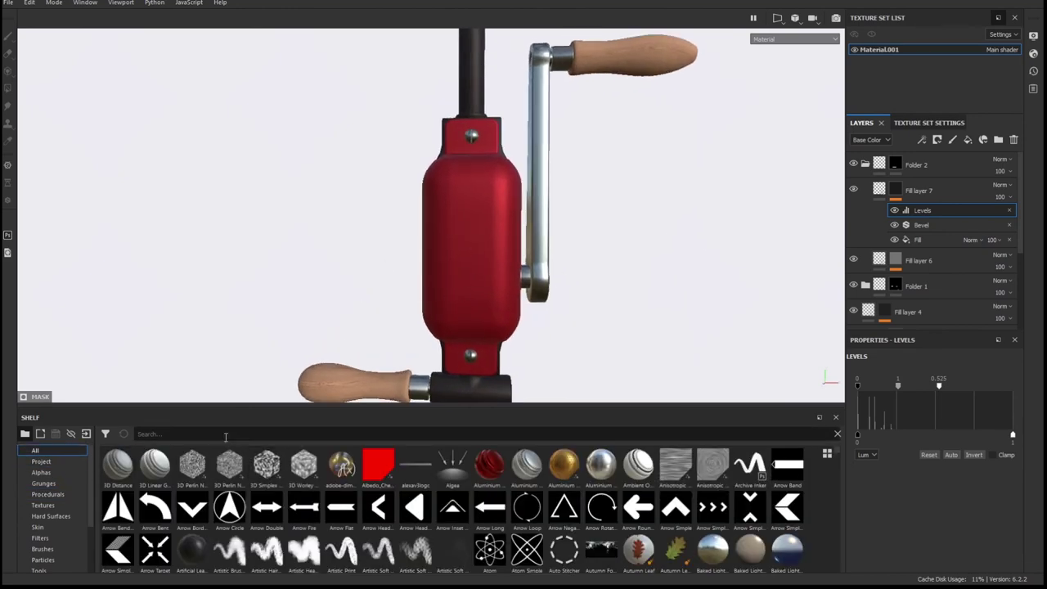
text(font)
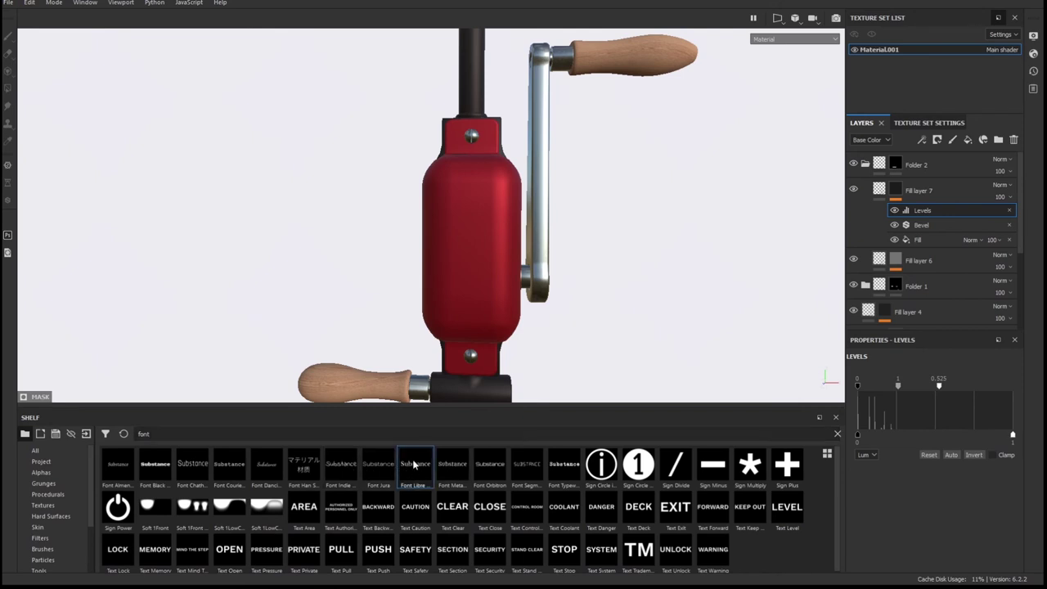
drag(415, 464, 949, 190)
click(892, 189)
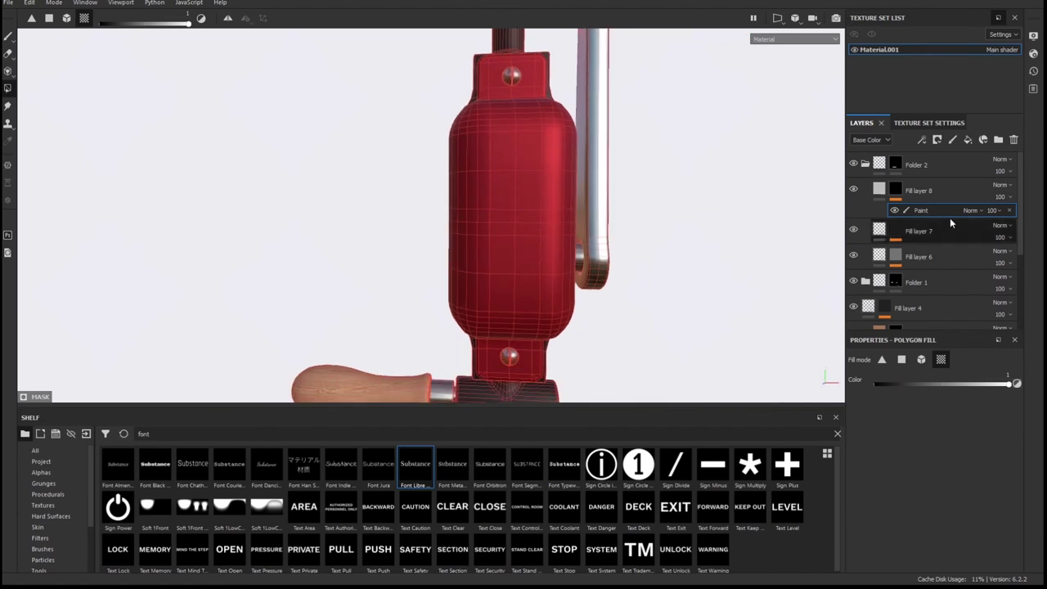
Switch to the Libre Baskerville font brush and frame the front of the red body.
key(1)
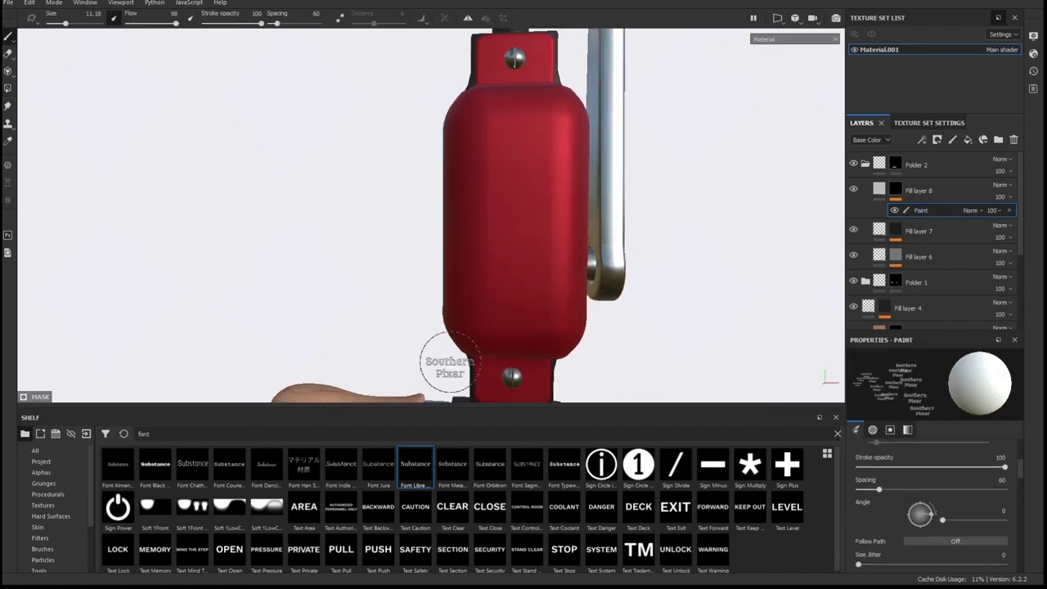
scroll(942, 517, down, 3)
scroll(947, 545, down, 3)
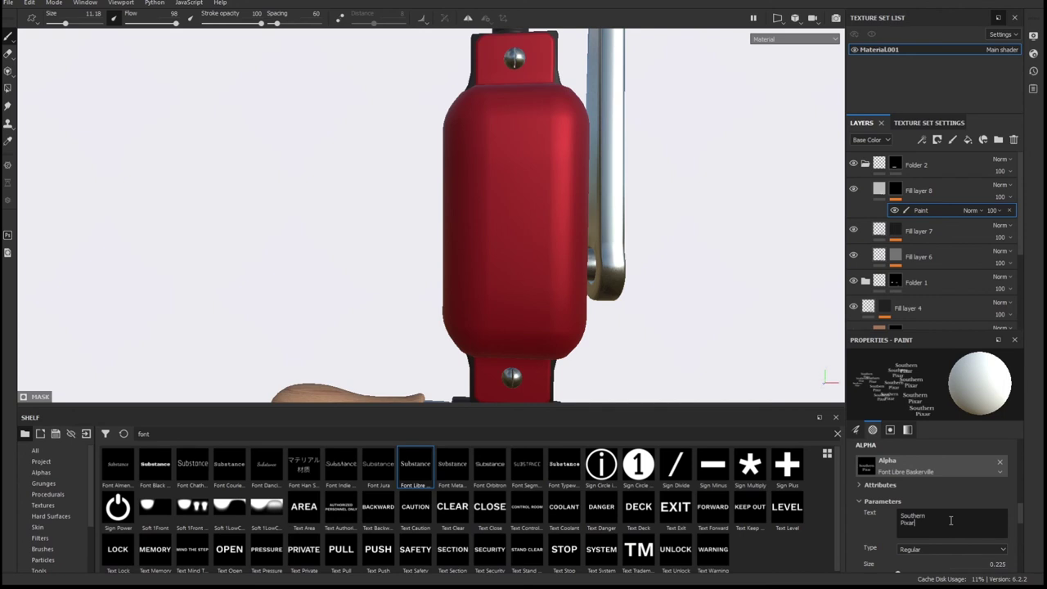
mouse_move(515, 201)
alt+mouse_down()
mouse_move(584, 222)
mouse_move(567, 215)
mouse_move(573, 233)
mouse_move(542, 168)
mouse_move(556, 205)
alt+mouse_up()
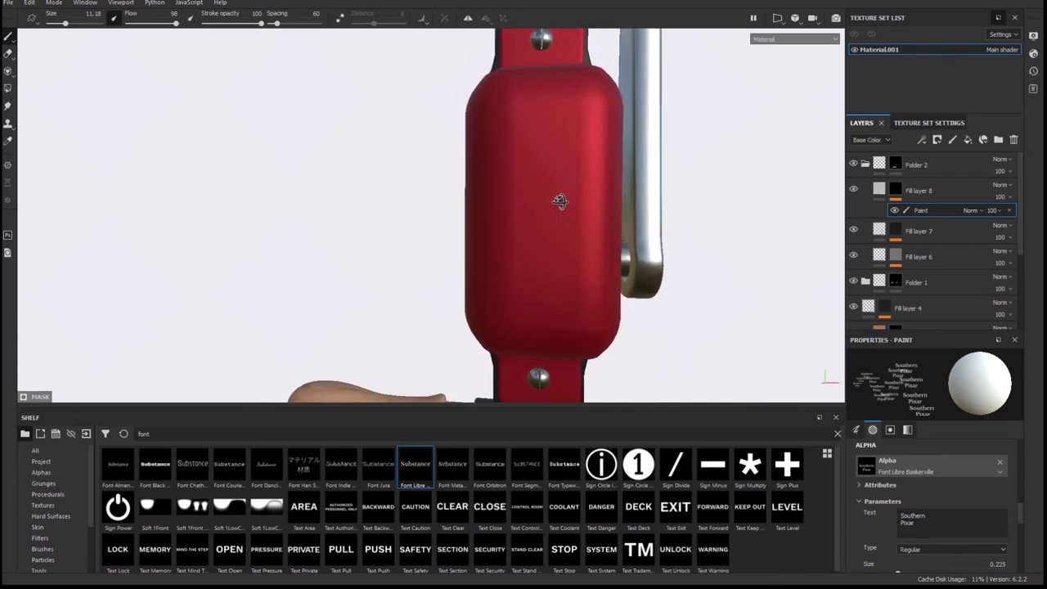
key(F1)
key(F3)
key(F2)
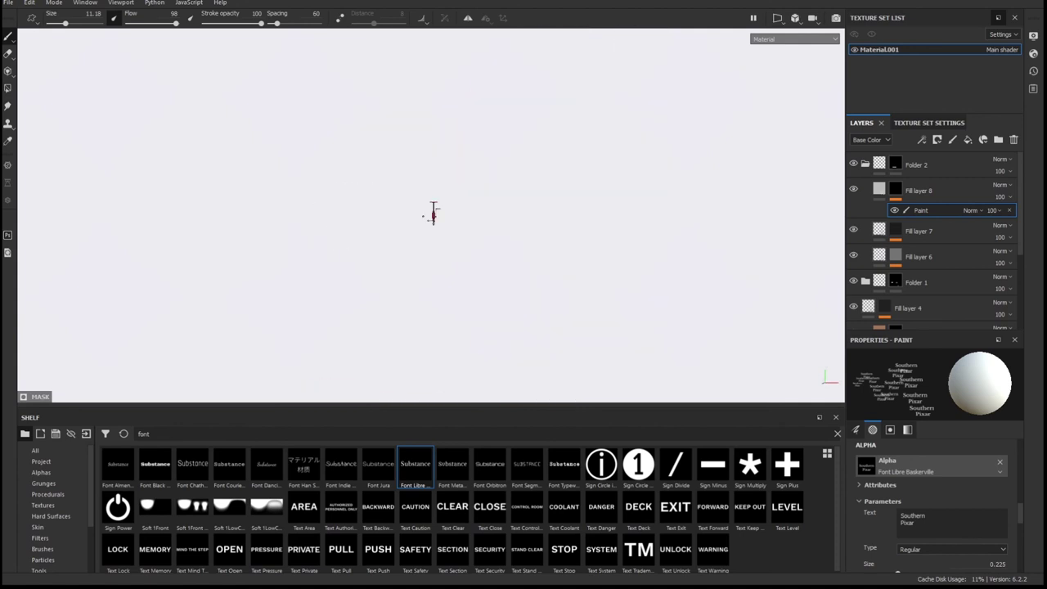
scroll(433, 212, up, 3)
alt+middle_drag(556, 234, 479, 233)
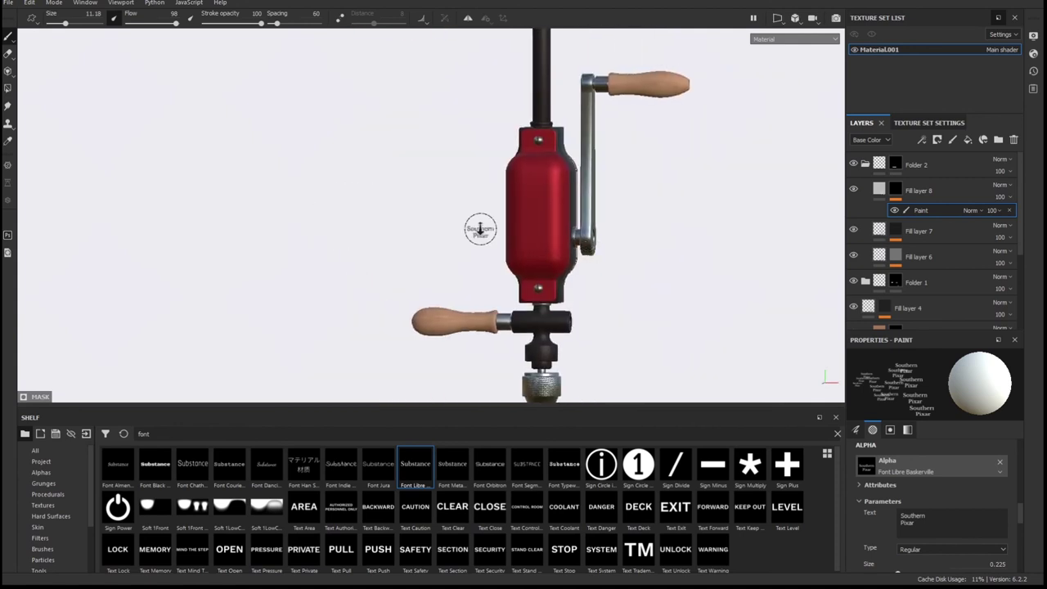
scroll(479, 234, up, 2)
alt+drag(627, 253, 602, 238)
scroll(537, 213, up, 2)
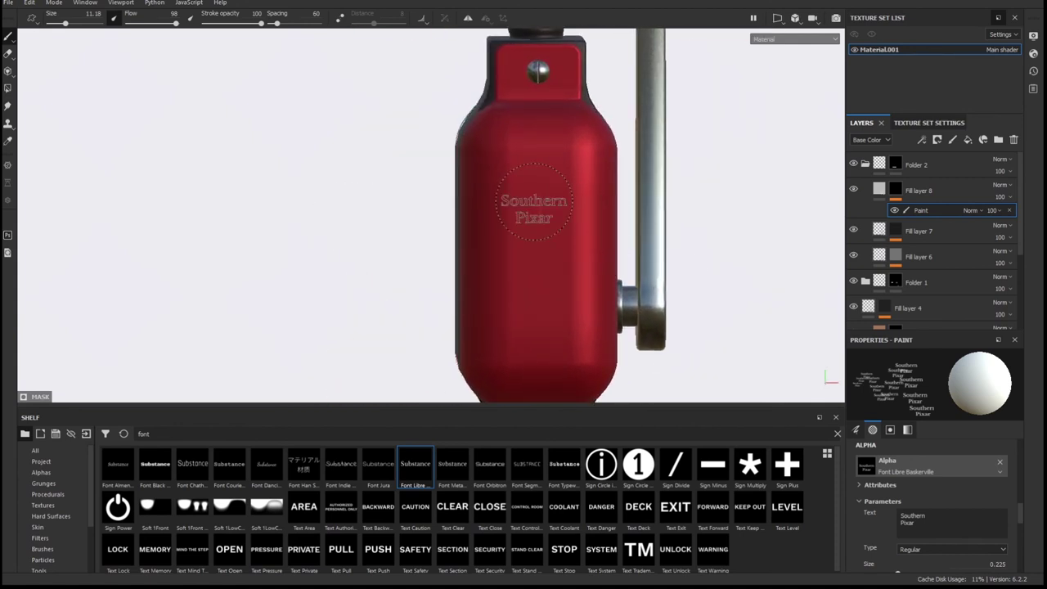
scroll(537, 196, up, 1)
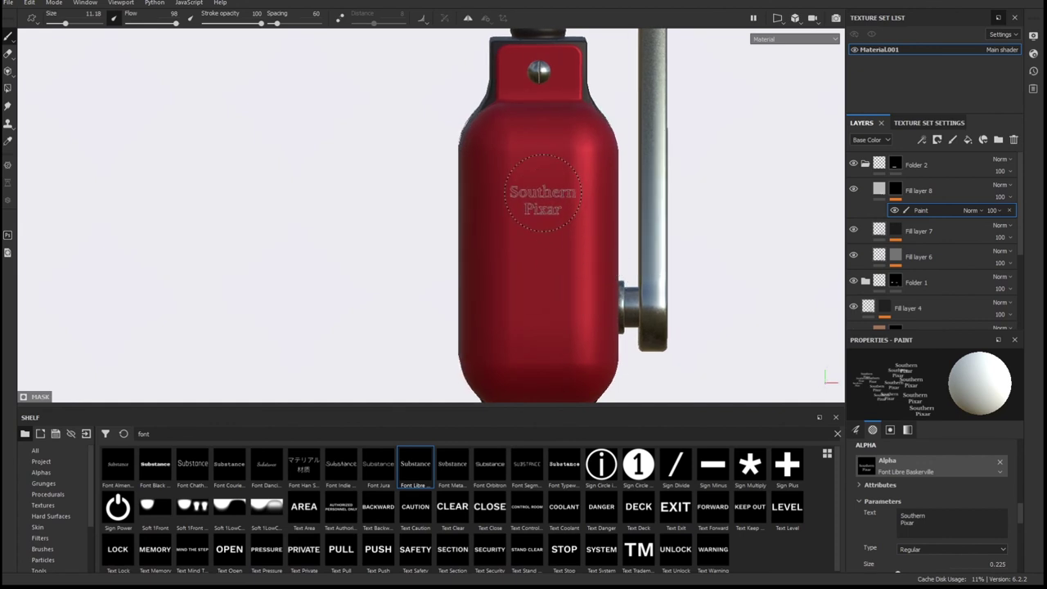
Stamp 'Southern Pixar' onto the red body in Fill layer 8's mask.
click(542, 196)
alt+click(894, 189)
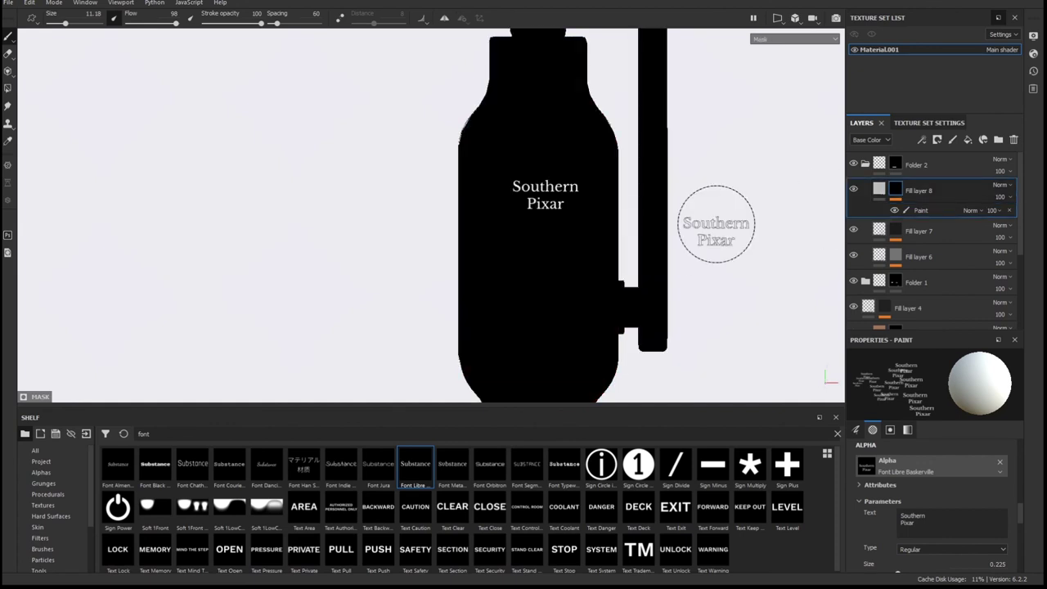
click(871, 193)
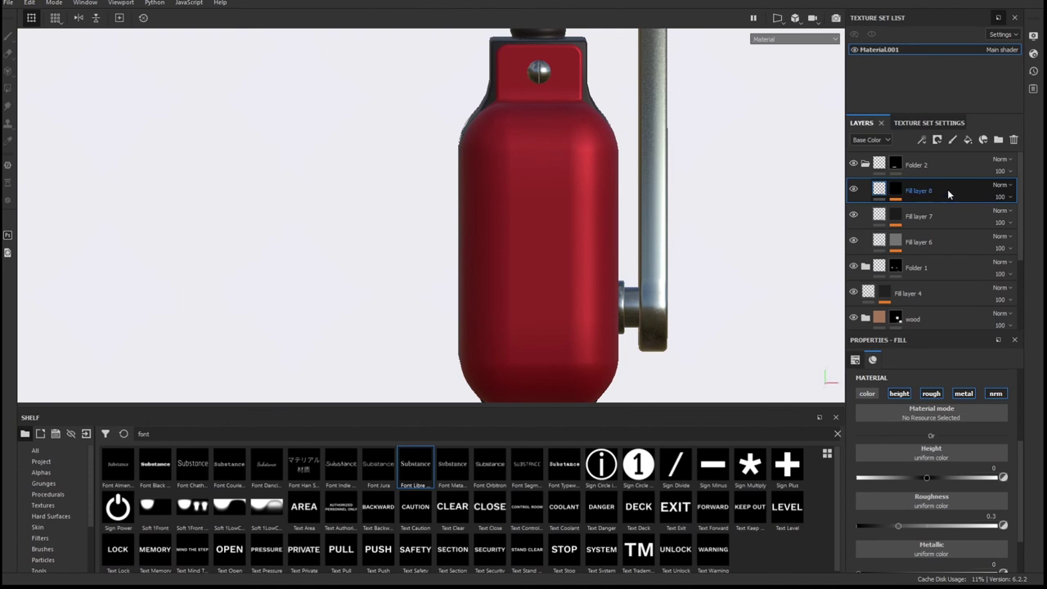
Redo the 'Southern Pixar' stamp once on the red barrel, removing extra stamps.
key(ctrl+z)
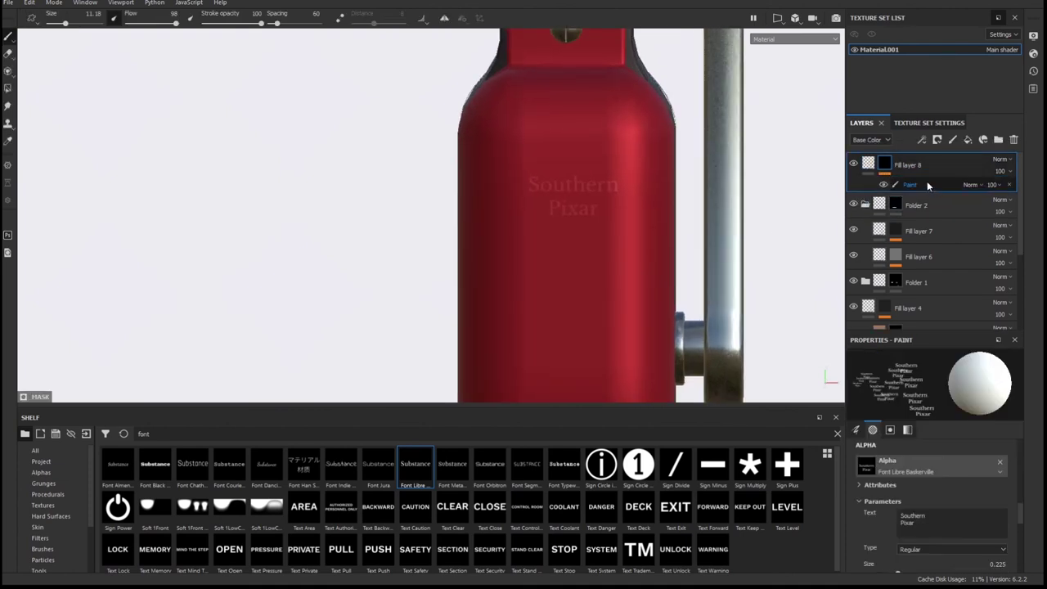
key(ctrl+z)
click(571, 184)
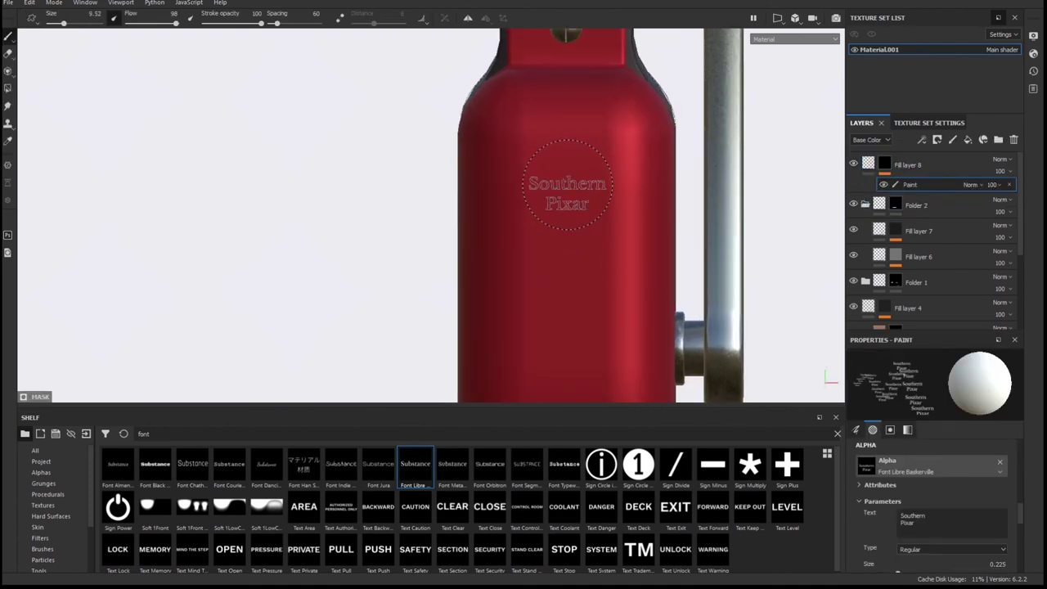
scroll(576, 233, down, 3)
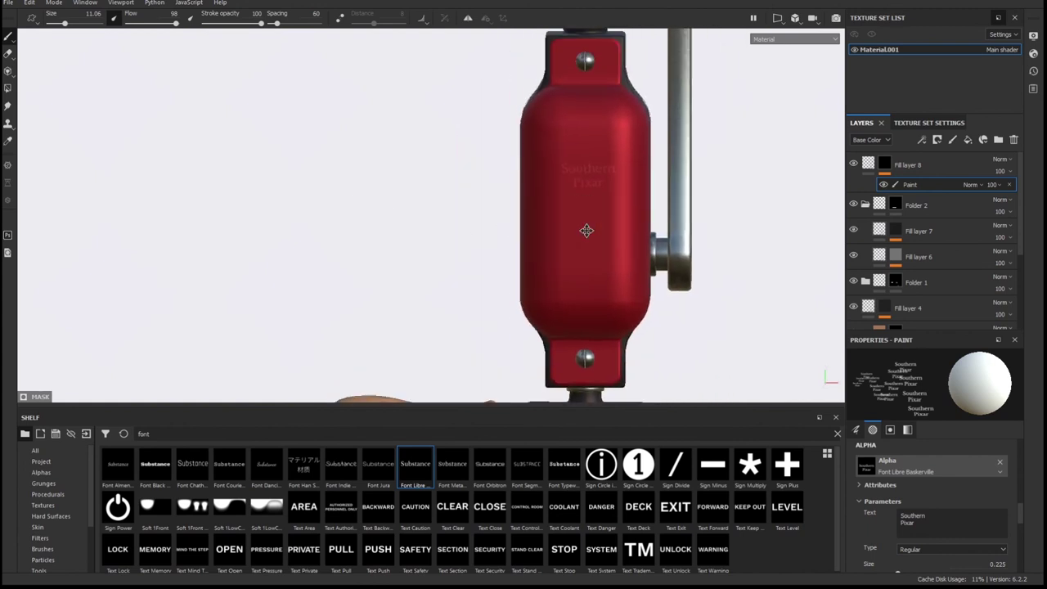
key(ctrl+z)
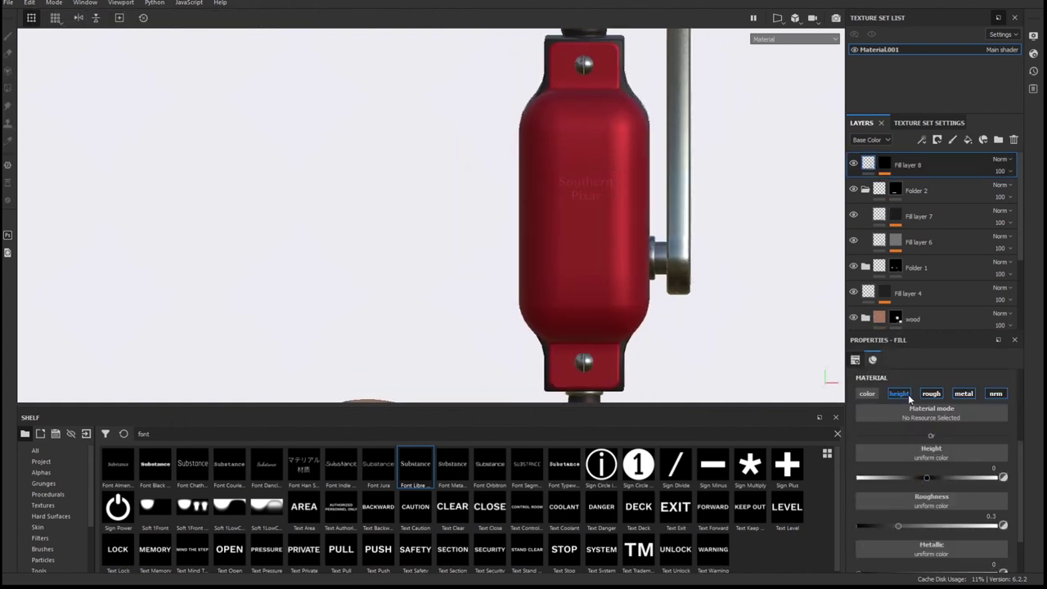
Enable height on Fill layer 8 and set the lettering height to 0.1128.
click(934, 477)
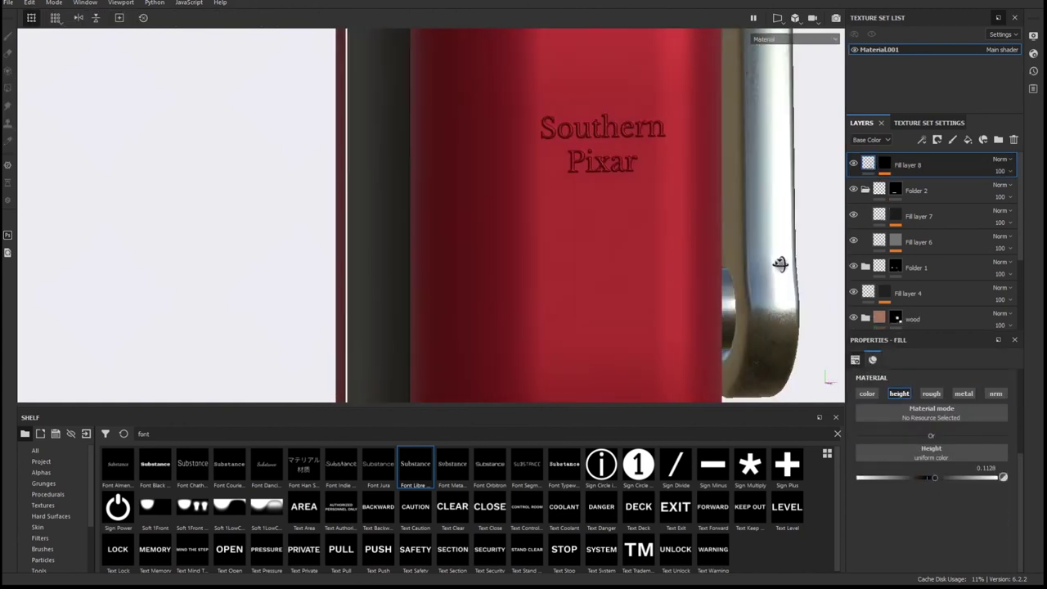
alt+drag(572, 213, 533, 240)
scroll(583, 274, down, 2)
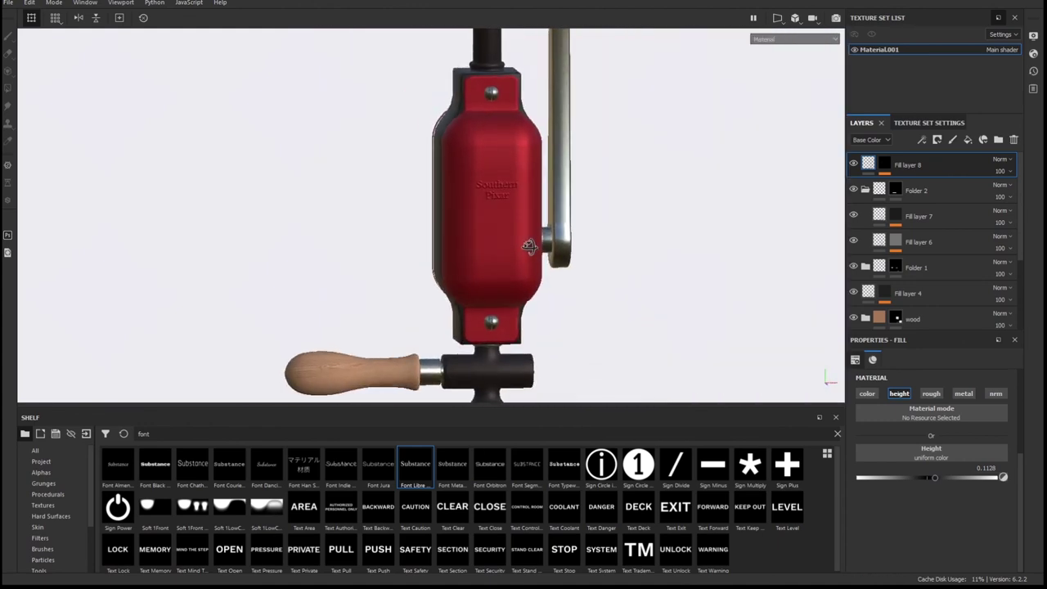
scroll(564, 270, down, 3)
scroll(543, 265, down, 1)
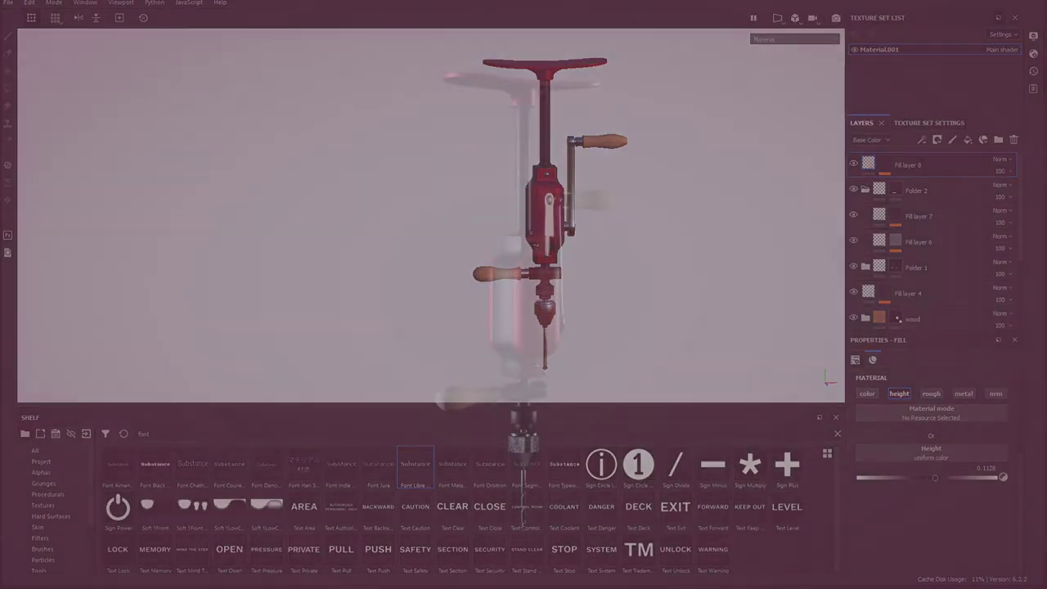